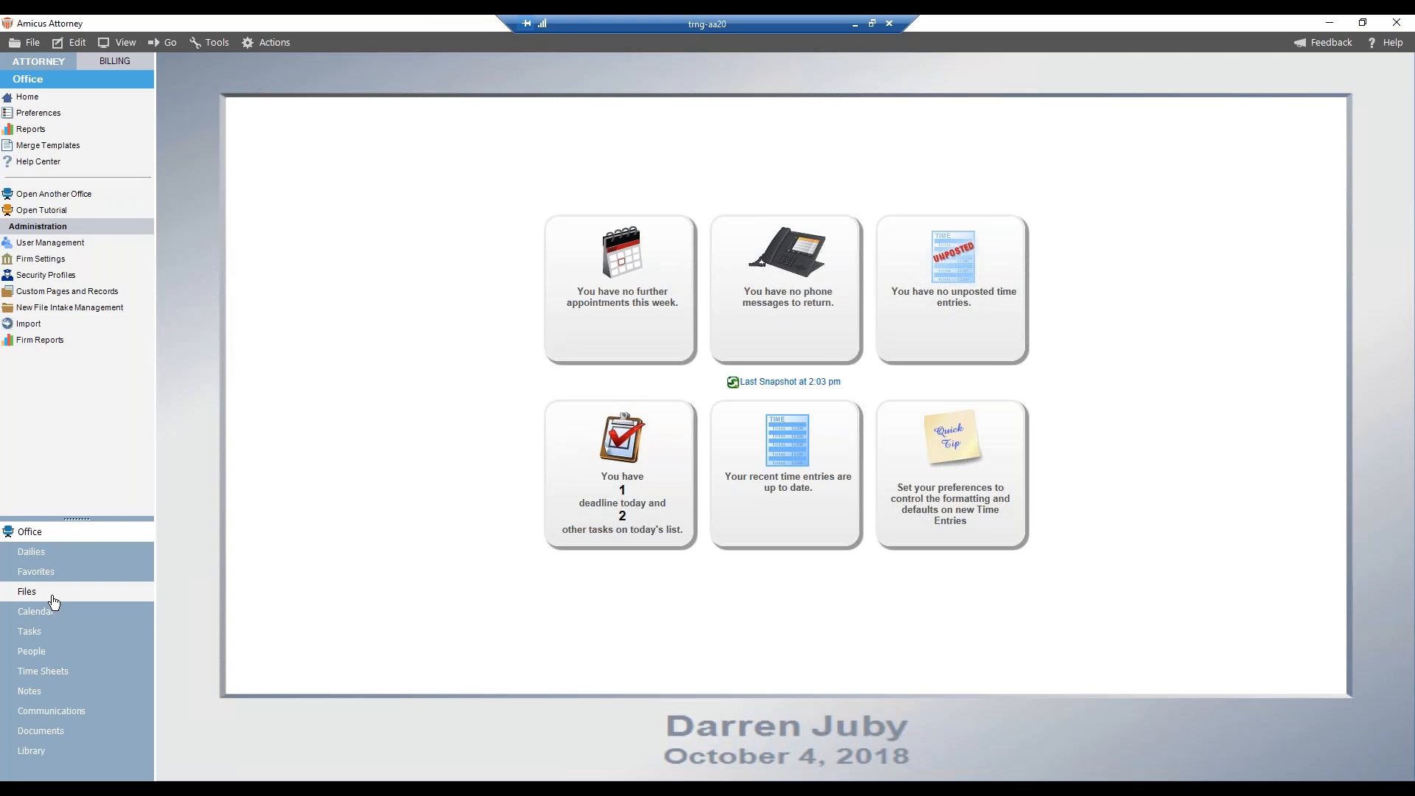
- Open the Civil Litigation estate file from the active files and display all its events
left_click(29, 592)
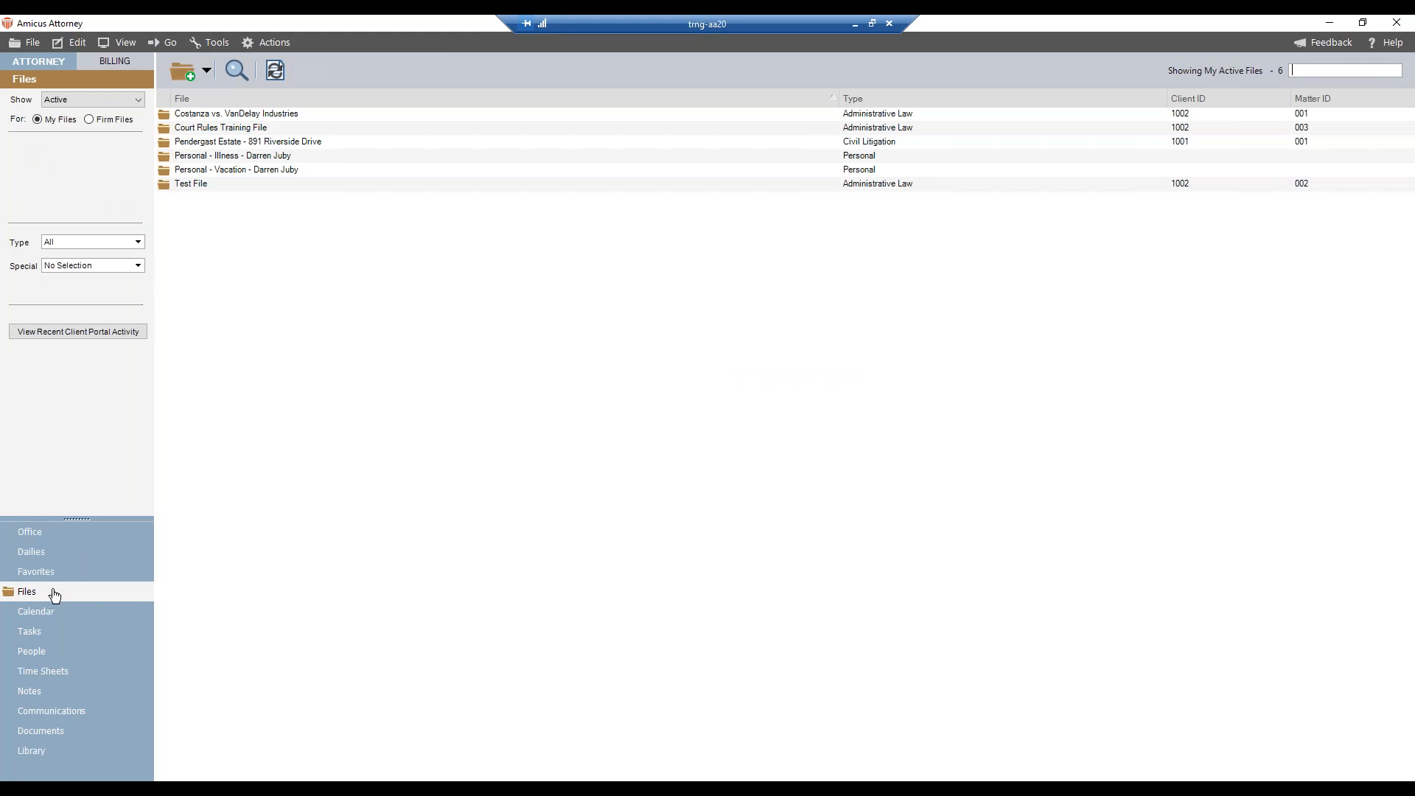
left_click(261, 143)
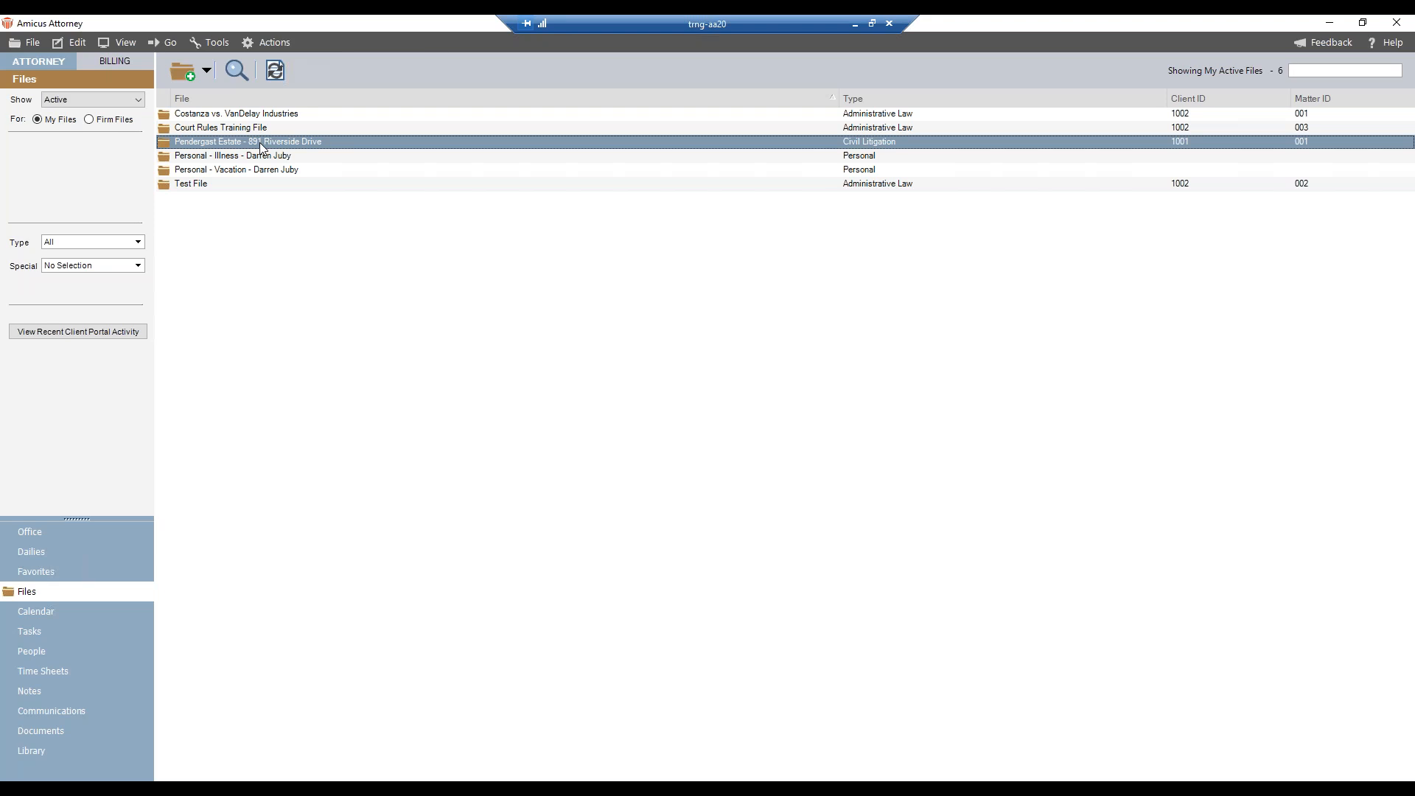
double_click(260, 143)
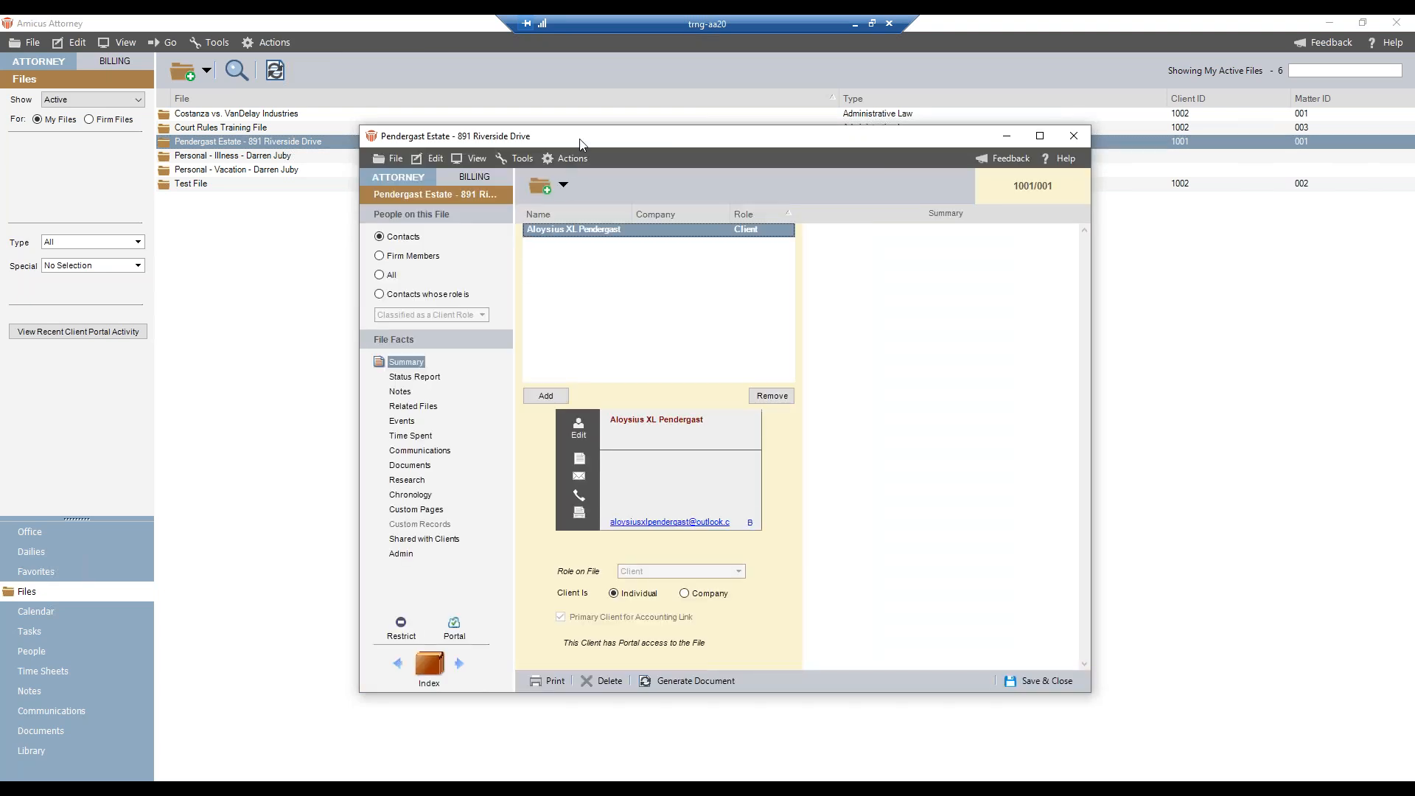
left_click_drag(580, 143, 383, 123)
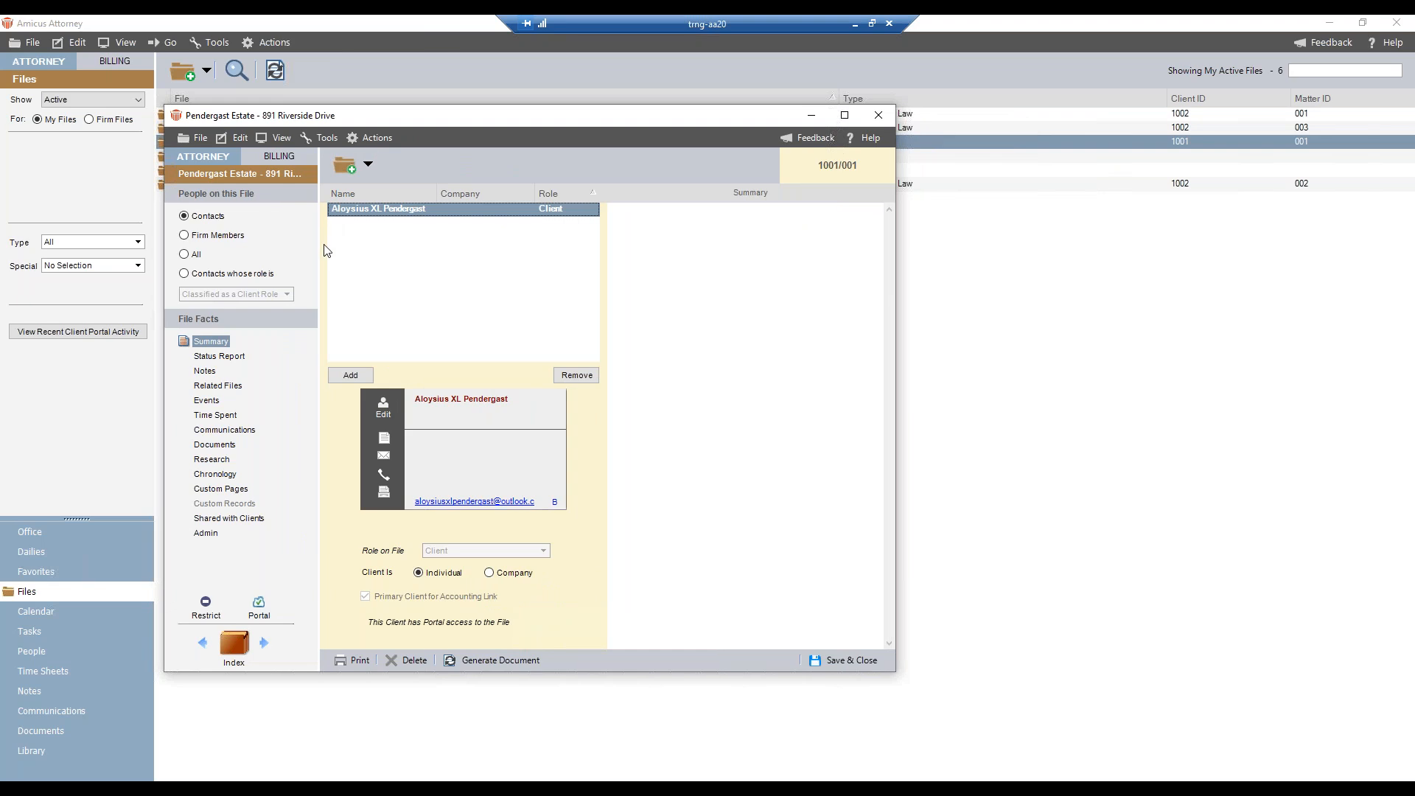
left_click(216, 402)
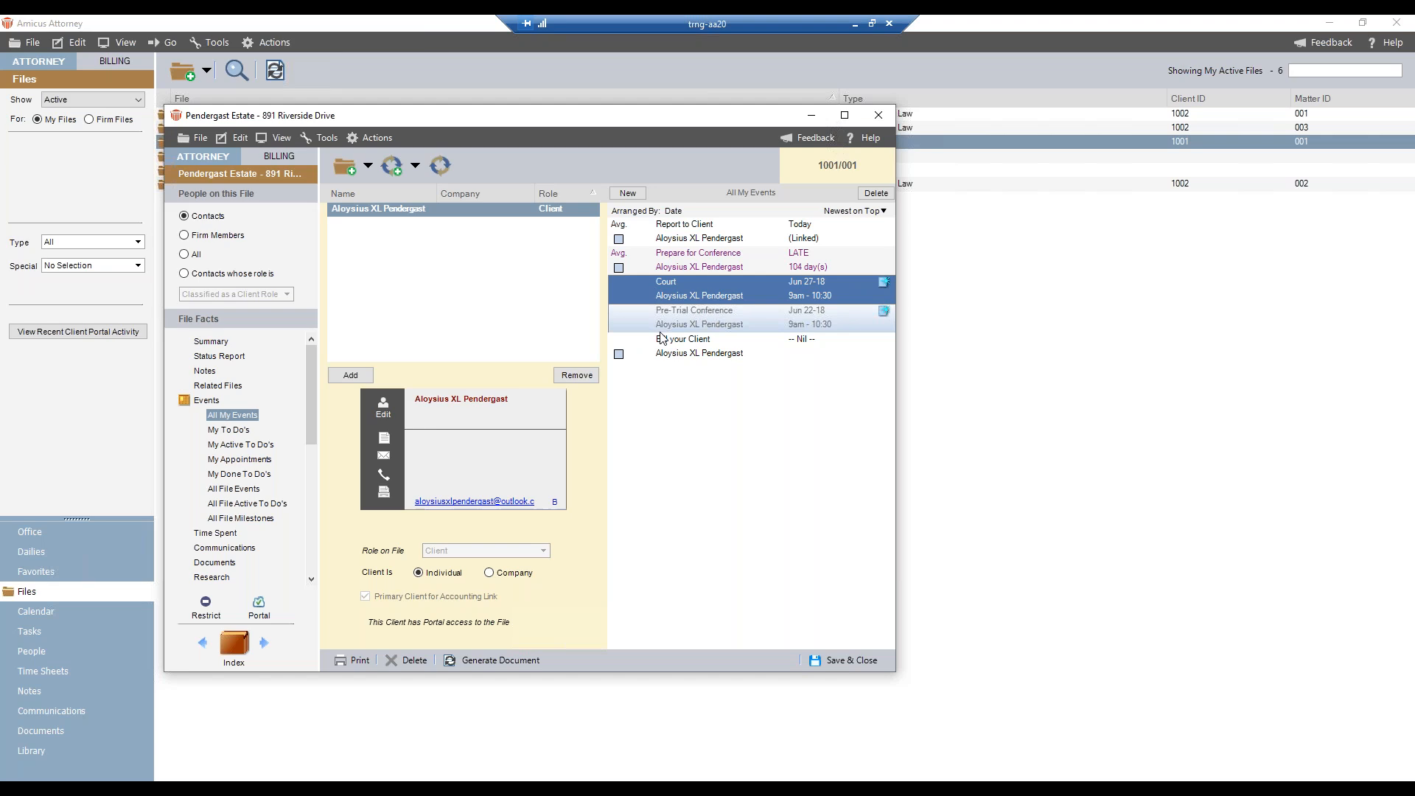
left_click(673, 235)
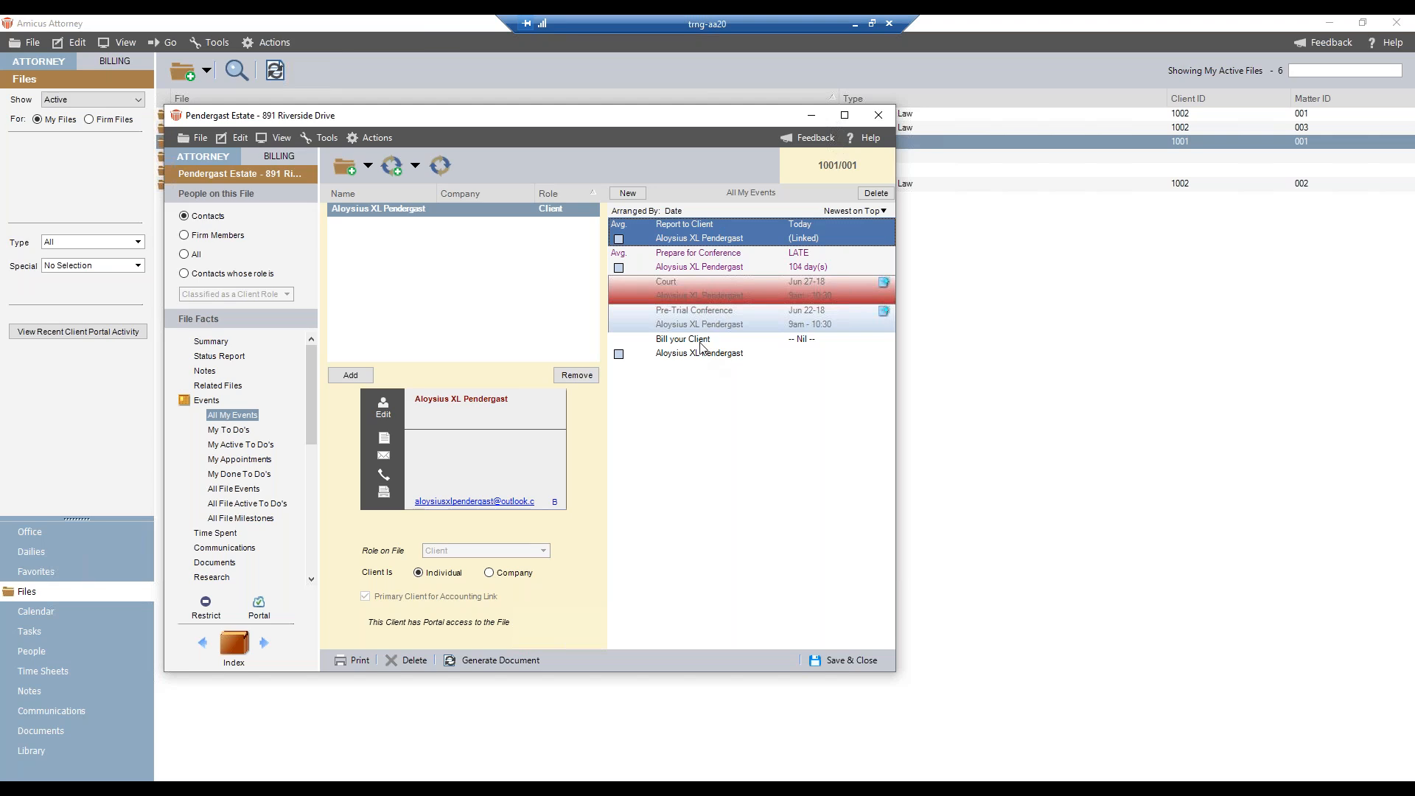
left_click(807, 349)
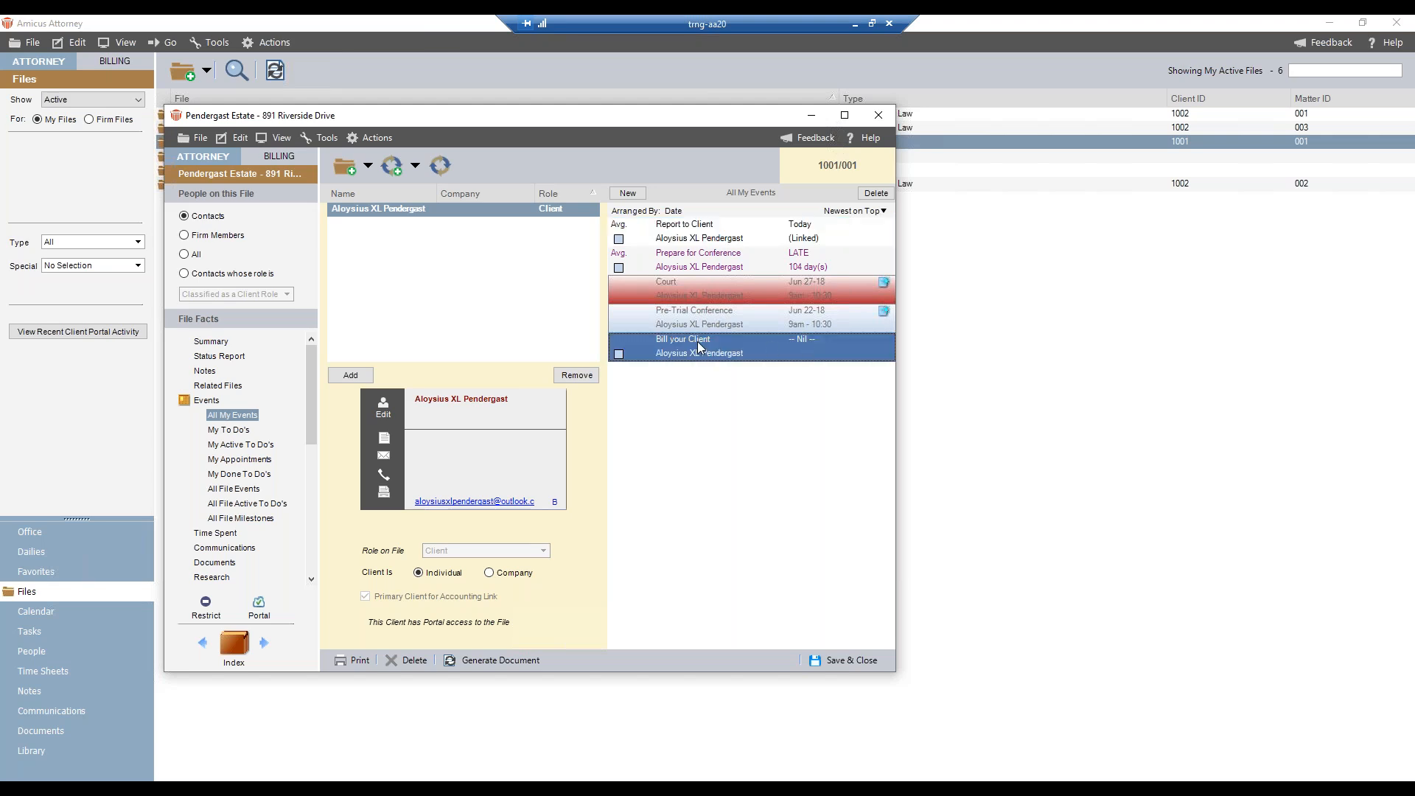
left_click(727, 235)
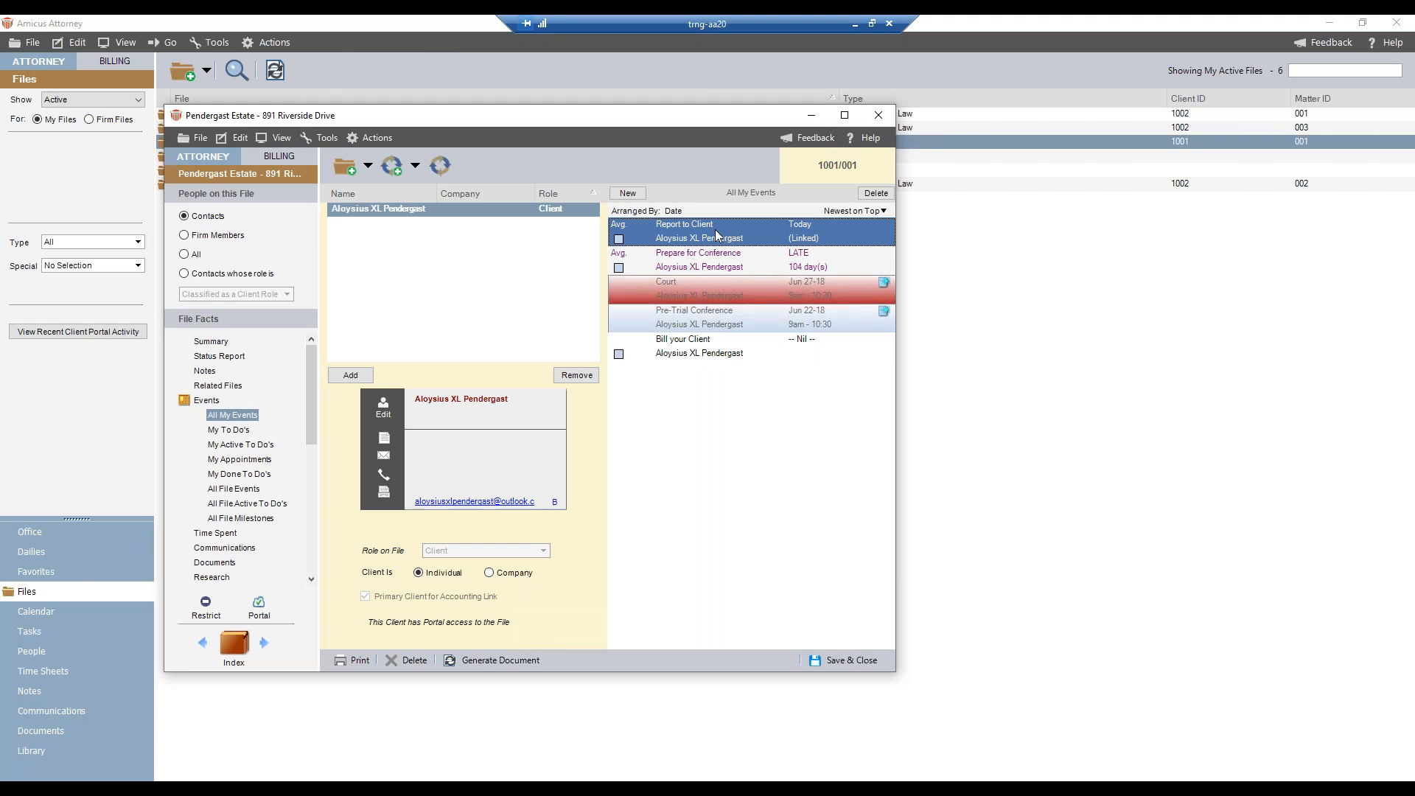
left_click(704, 346)
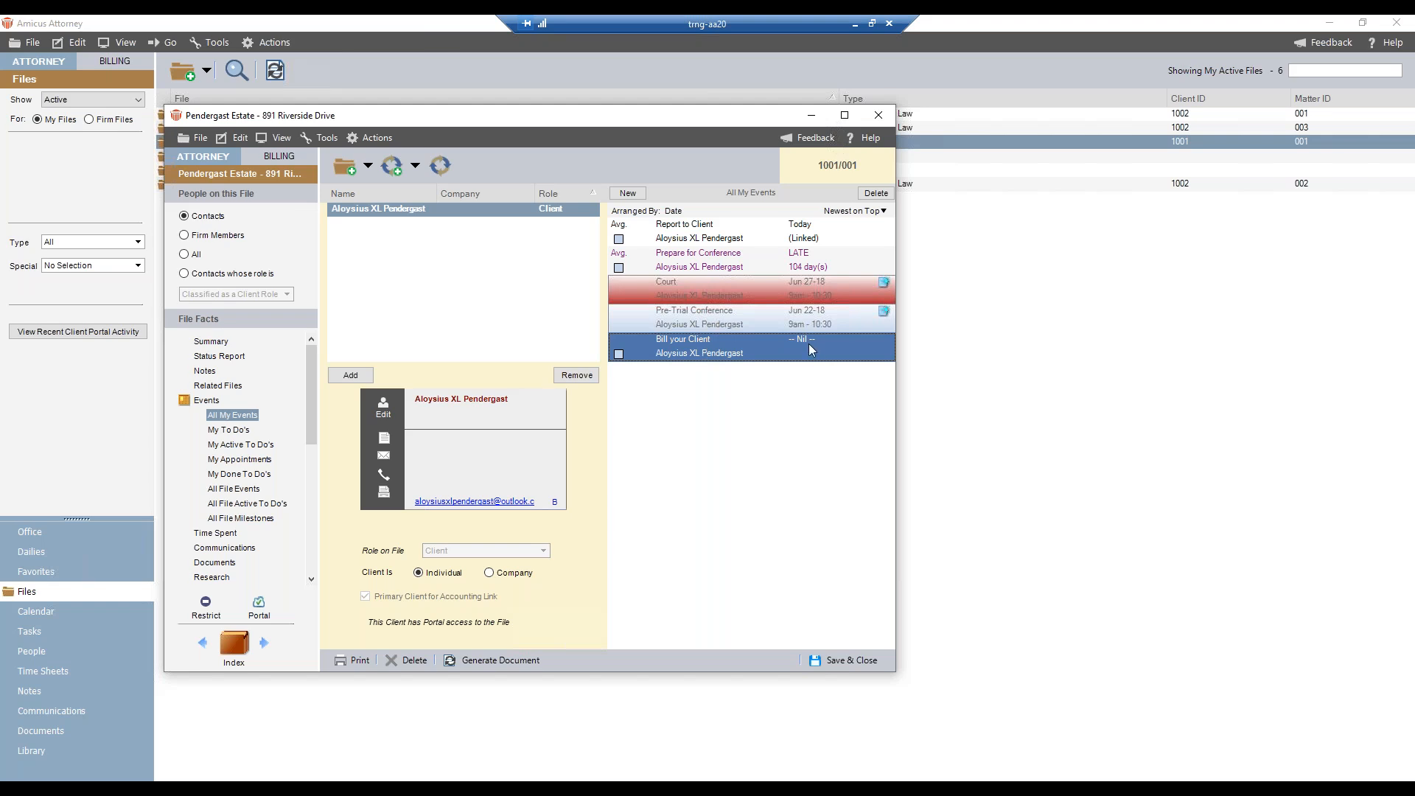
- Save all the file's events, from Report to Client through Bill your Client, as a new precedent named Webinar Test
left_click(699, 241)
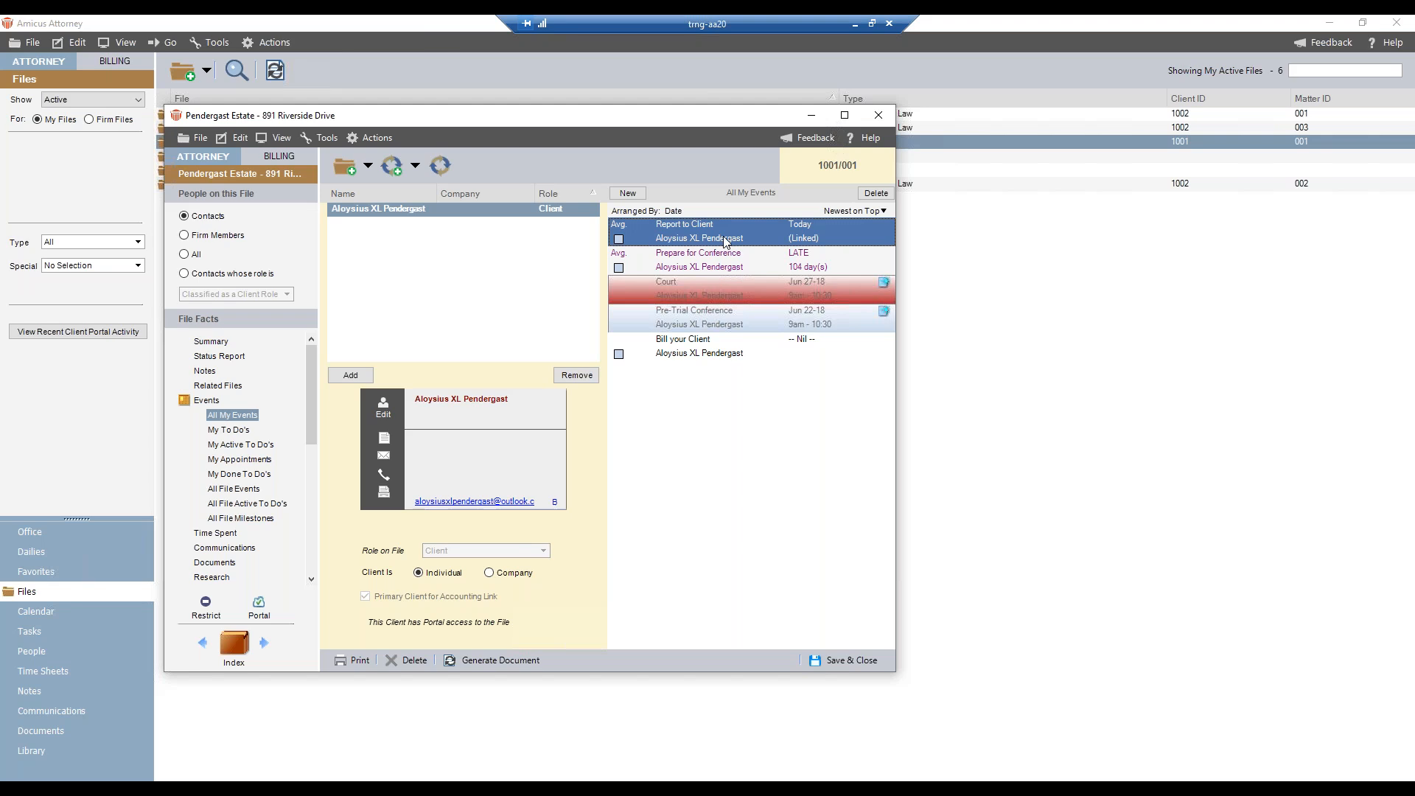
left_click(742, 354, "shift")
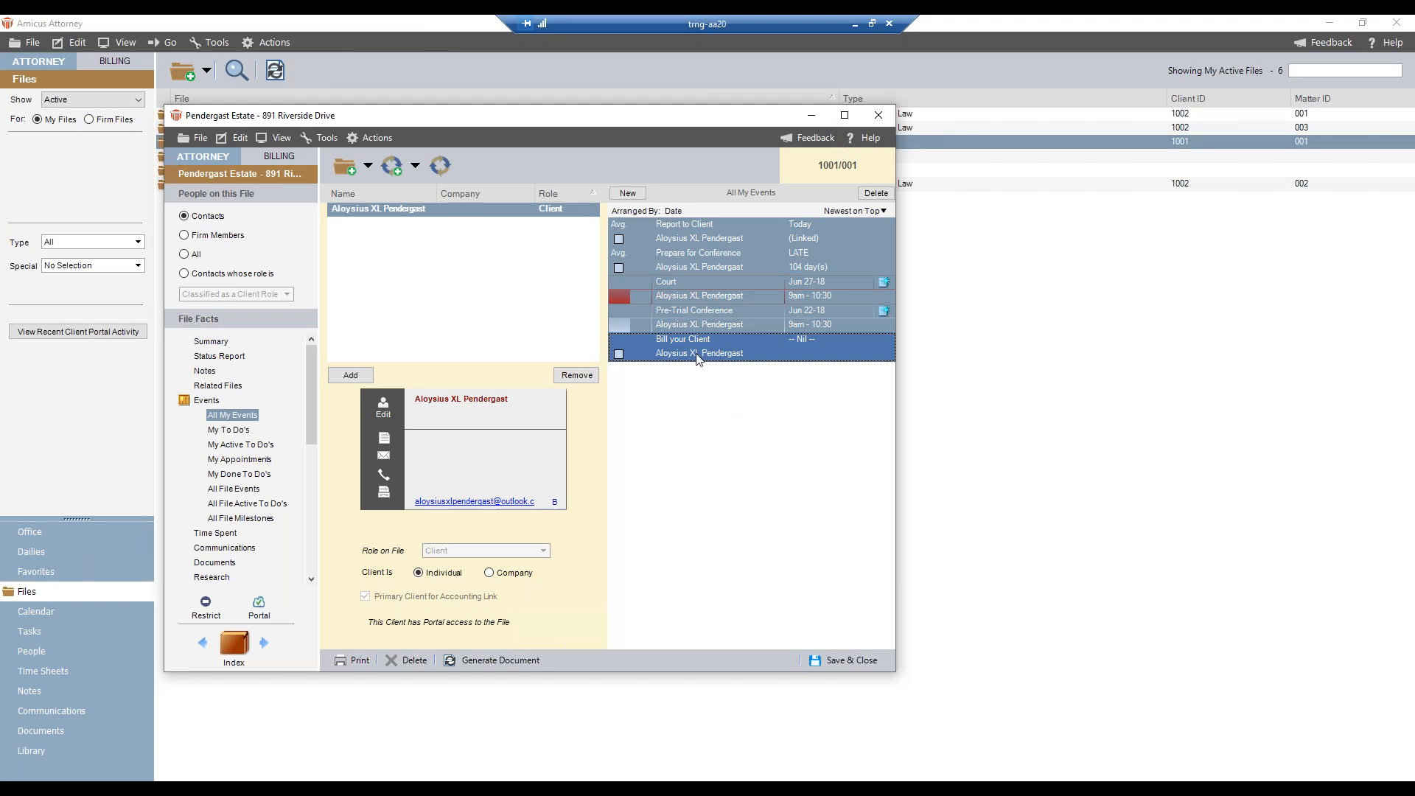
left_click(404, 177)
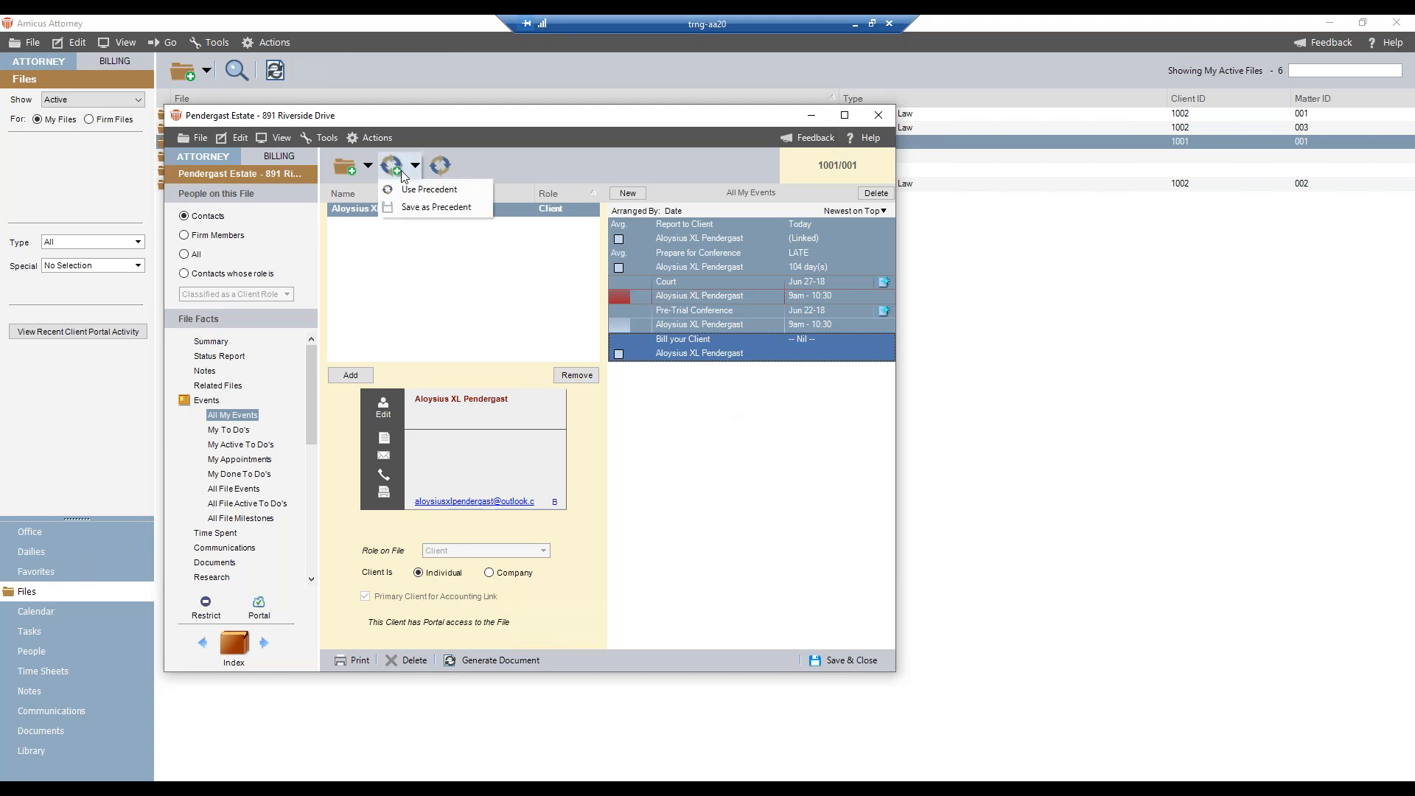
left_click(418, 207)
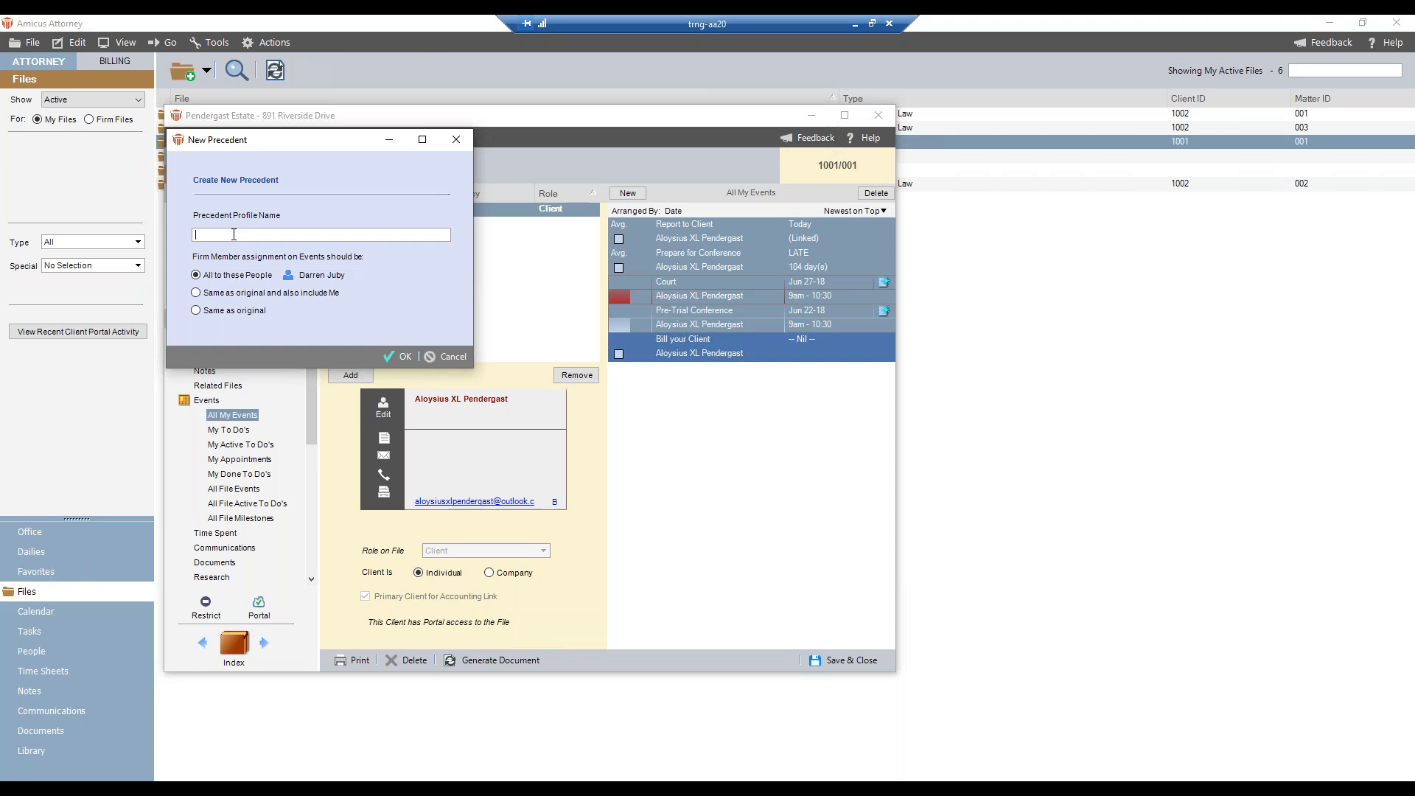
type("T")
key("BackSpace")
type("Webinar Test")
left_click(404, 358)
key("Return")
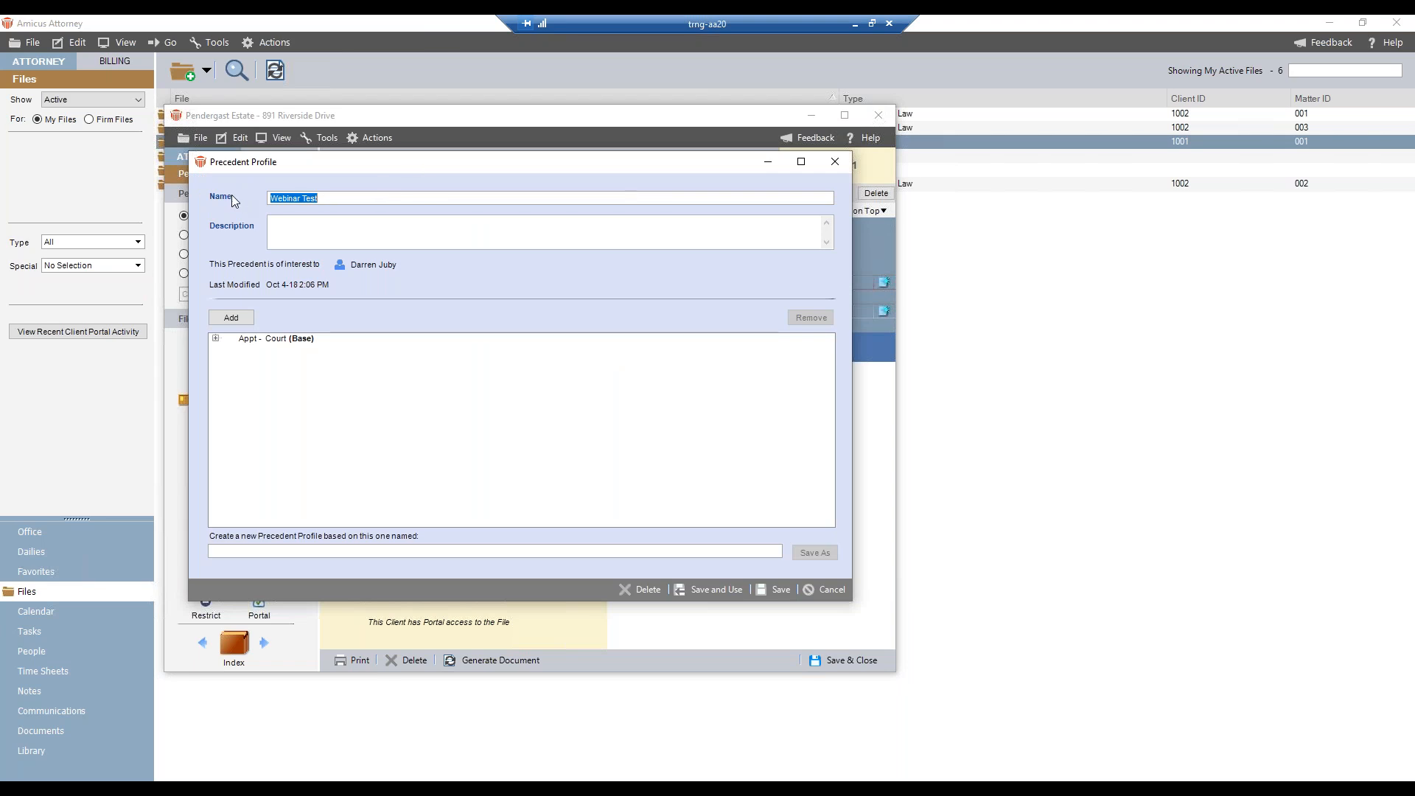
- Enter "This is a Description of this Precedent..." as the description of the Webinar Test precedent profile
left_click(329, 199)
left_click(322, 234)
type("This is a Description of this Prece")
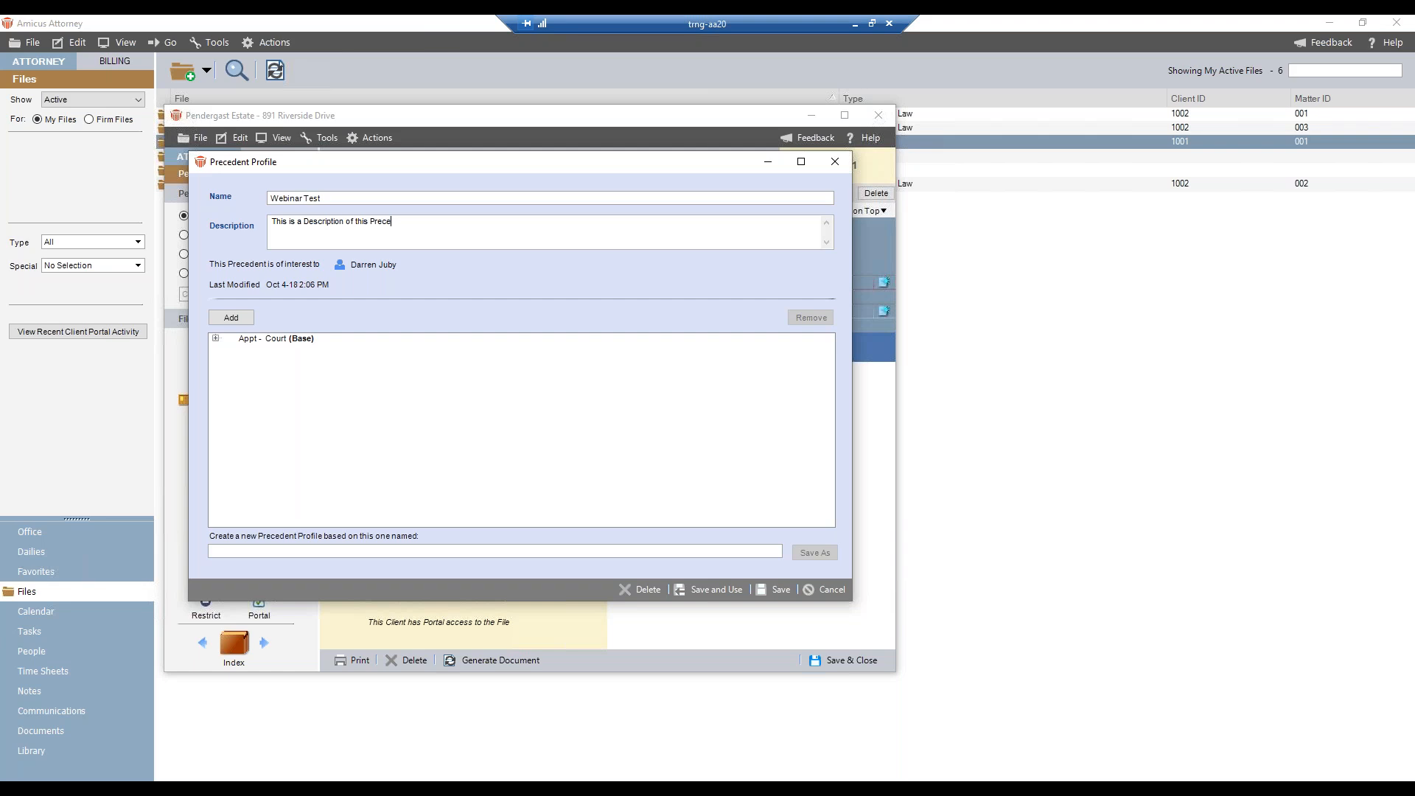
type("dent...")
- Expand the Court and Report to Client branches to review the linked events, and save the precedent profile
left_click(215, 338)
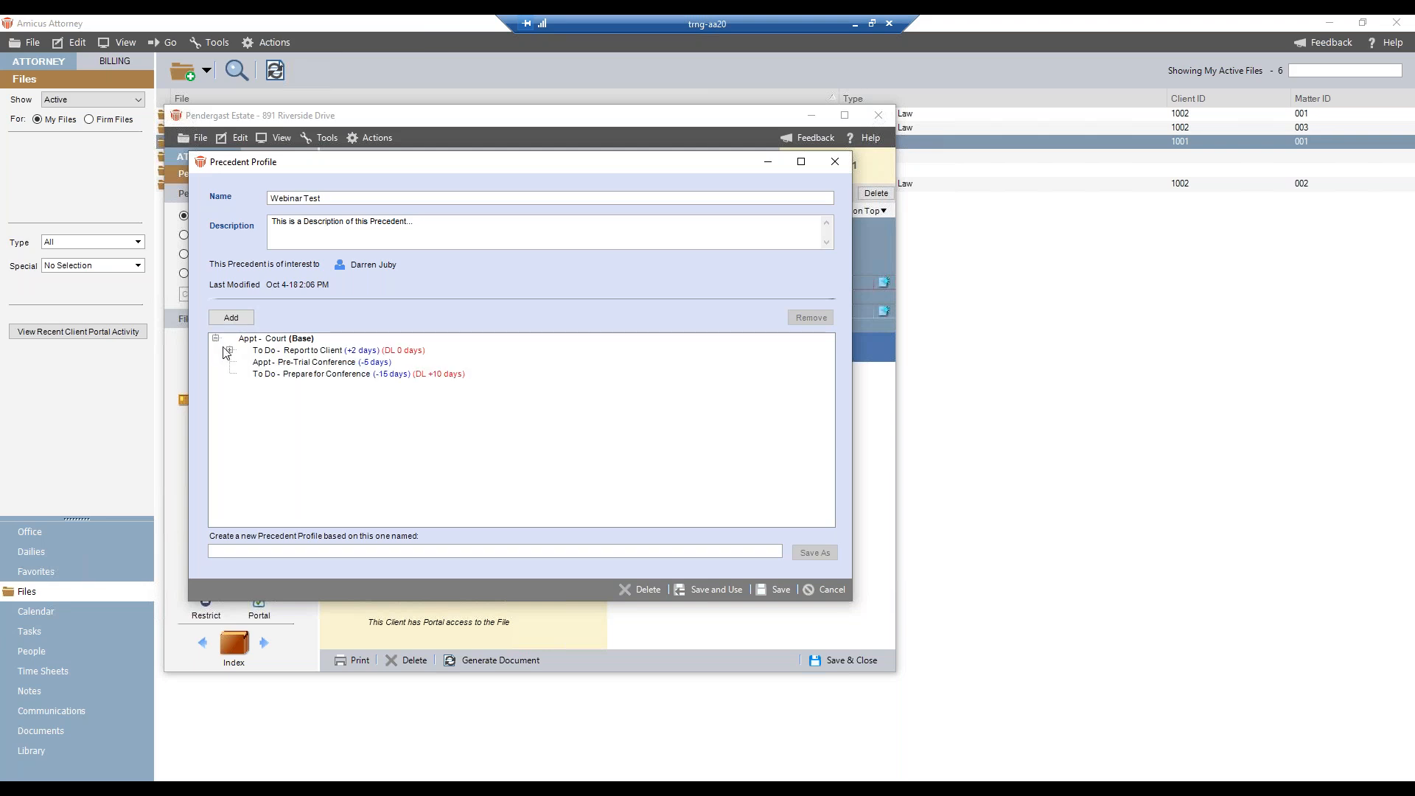
left_click(228, 350)
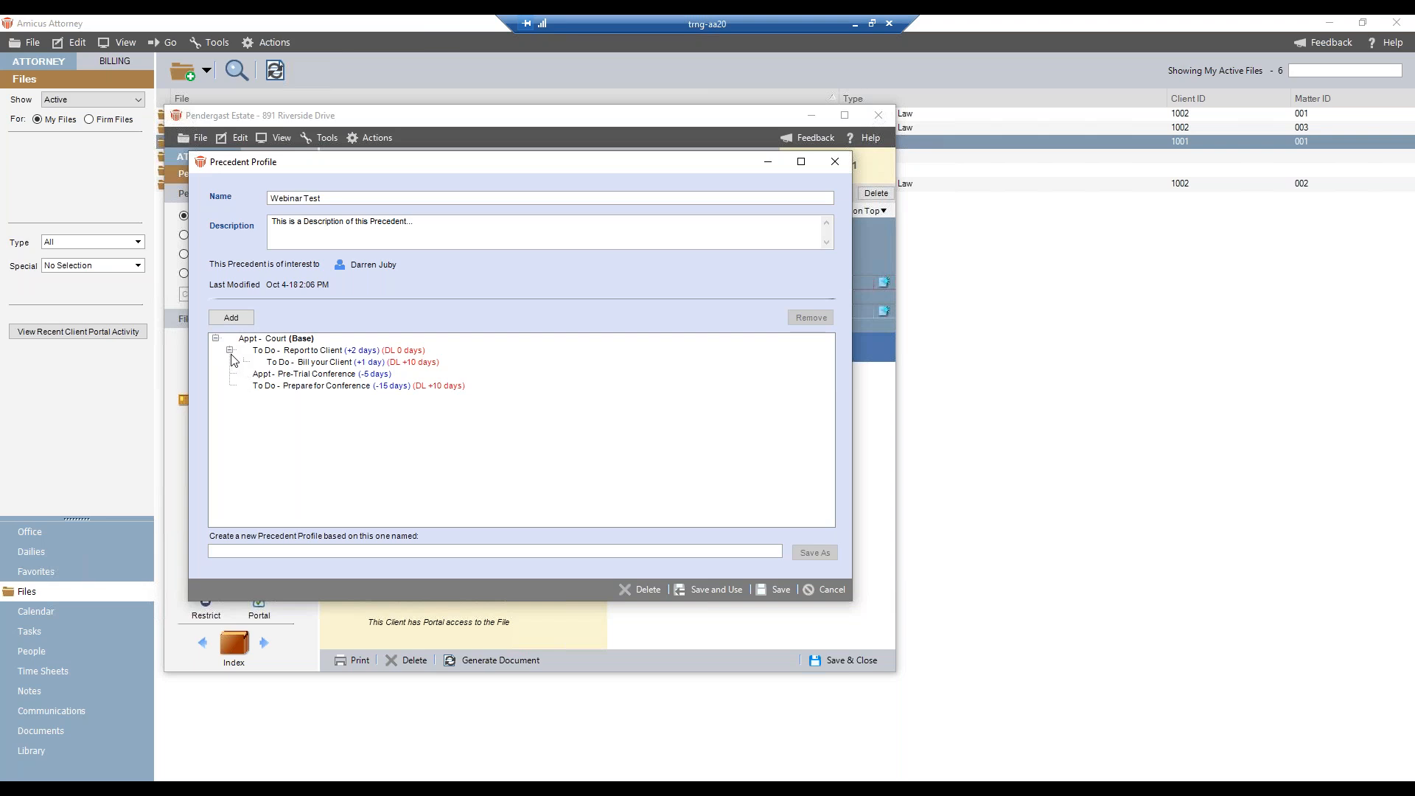
left_click(301, 351)
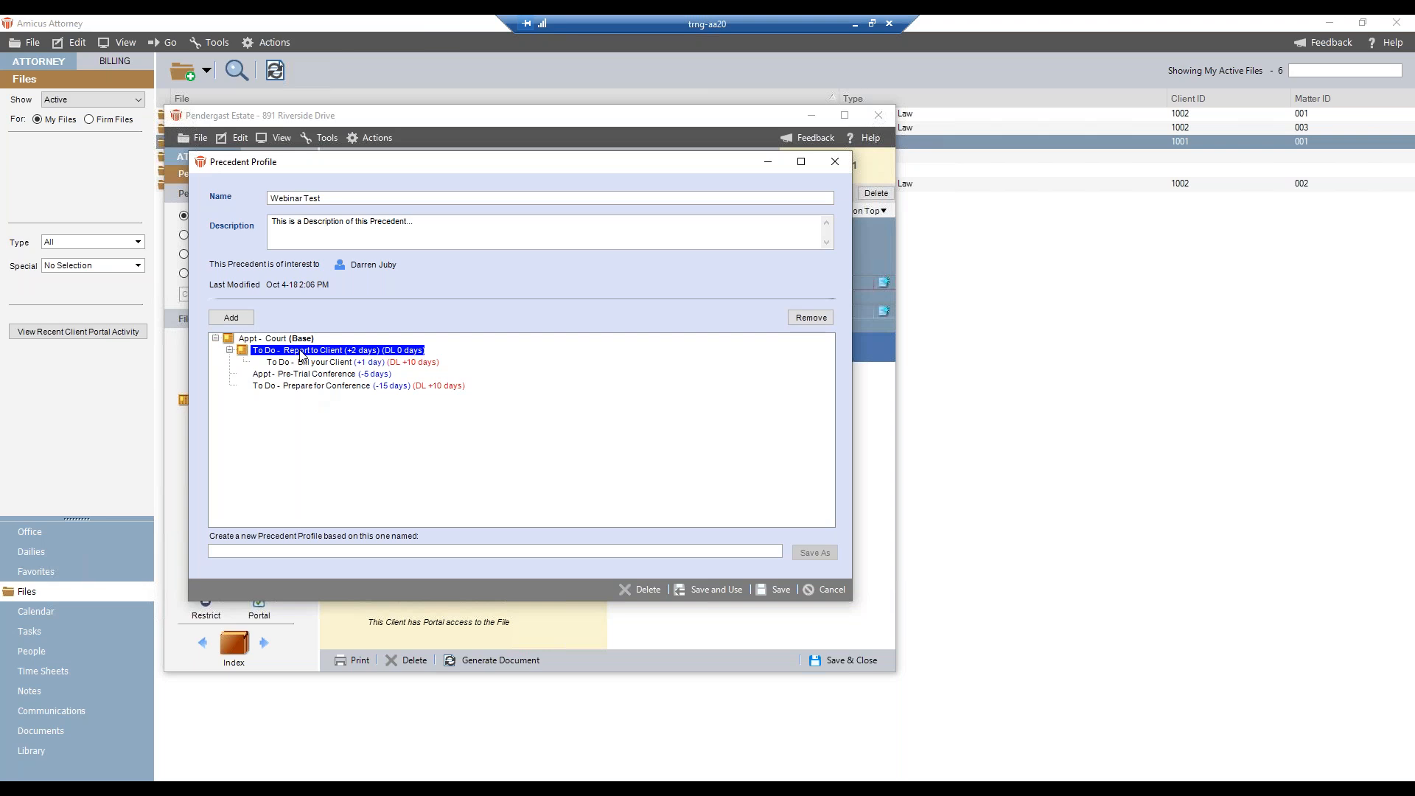
left_click(316, 364)
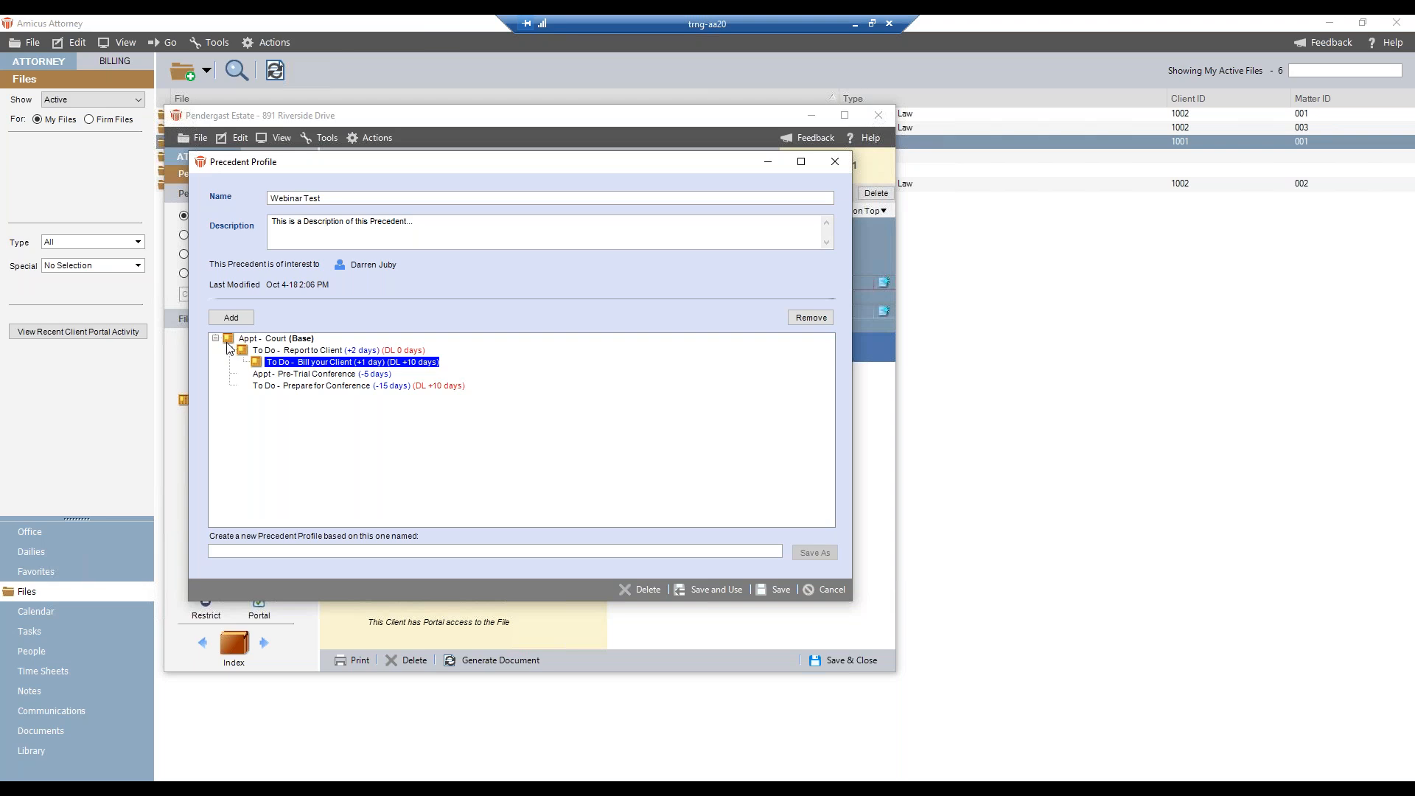
left_click(269, 344)
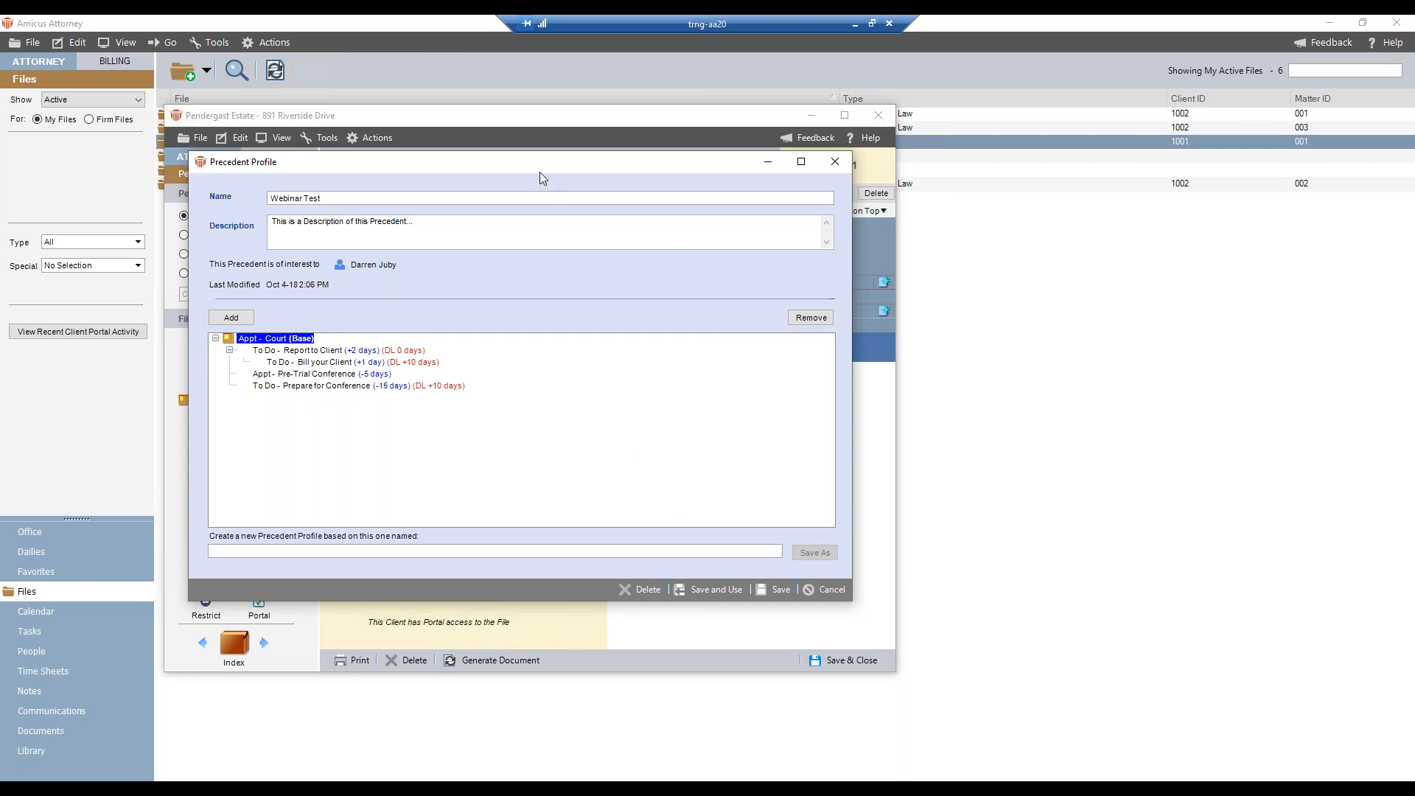
left_click(771, 592)
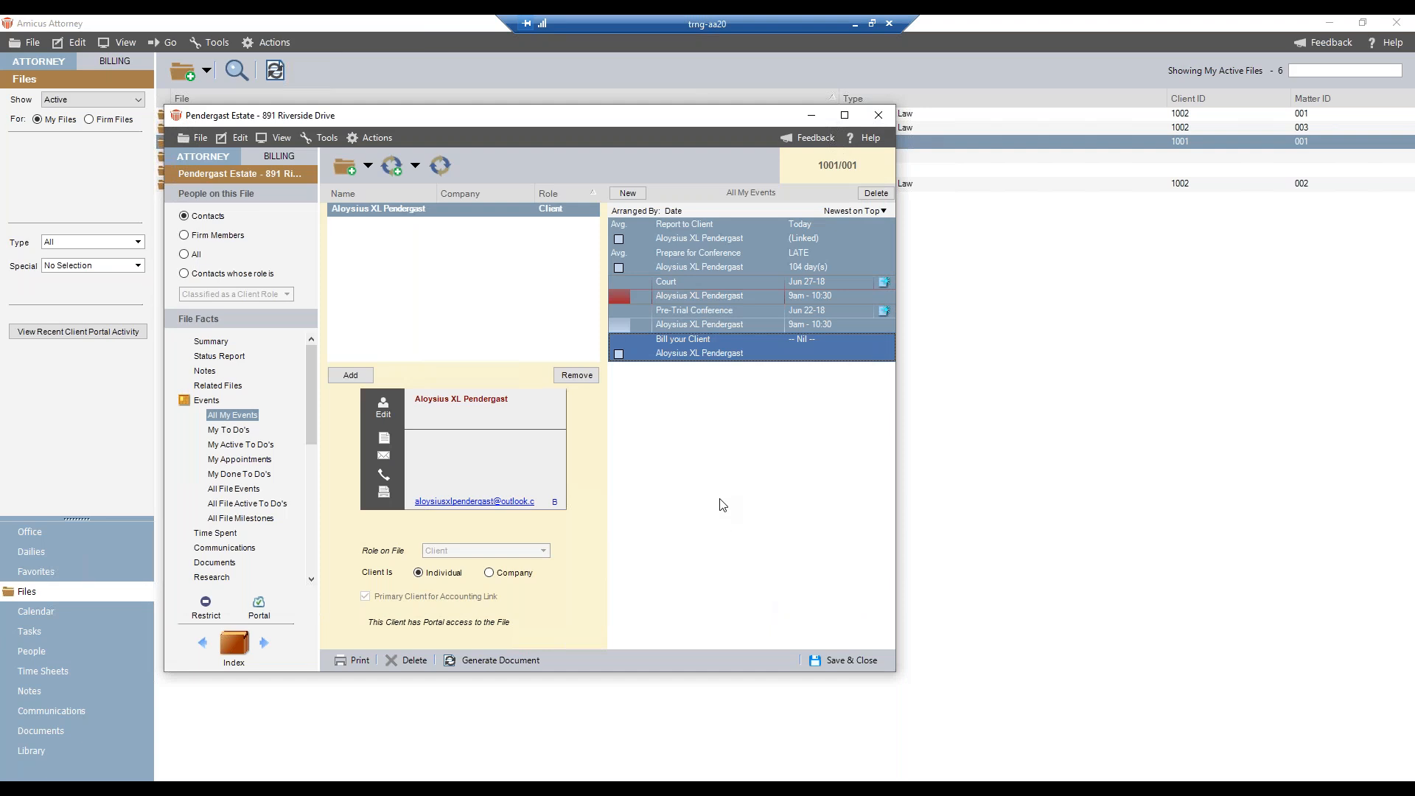
left_click(413, 164)
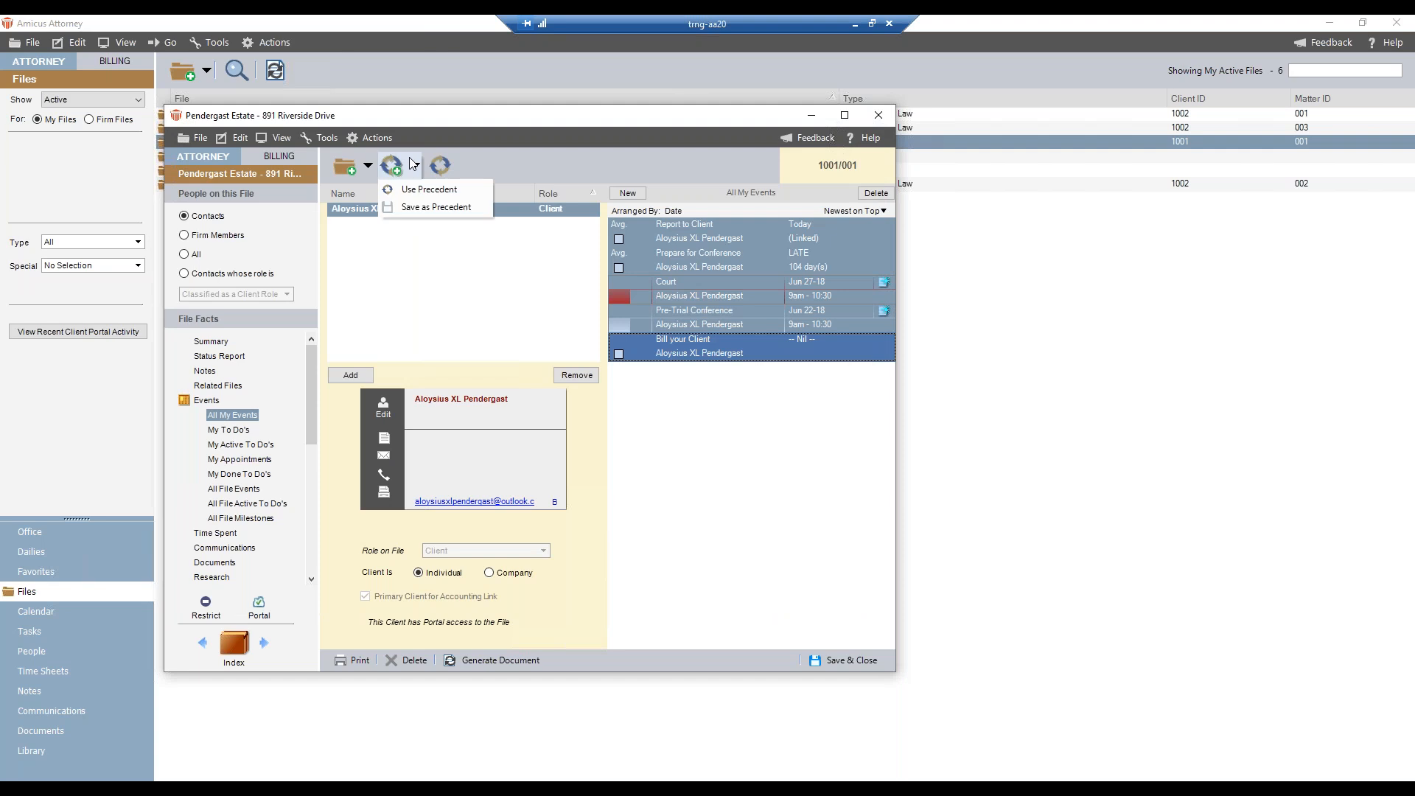
left_click(423, 190)
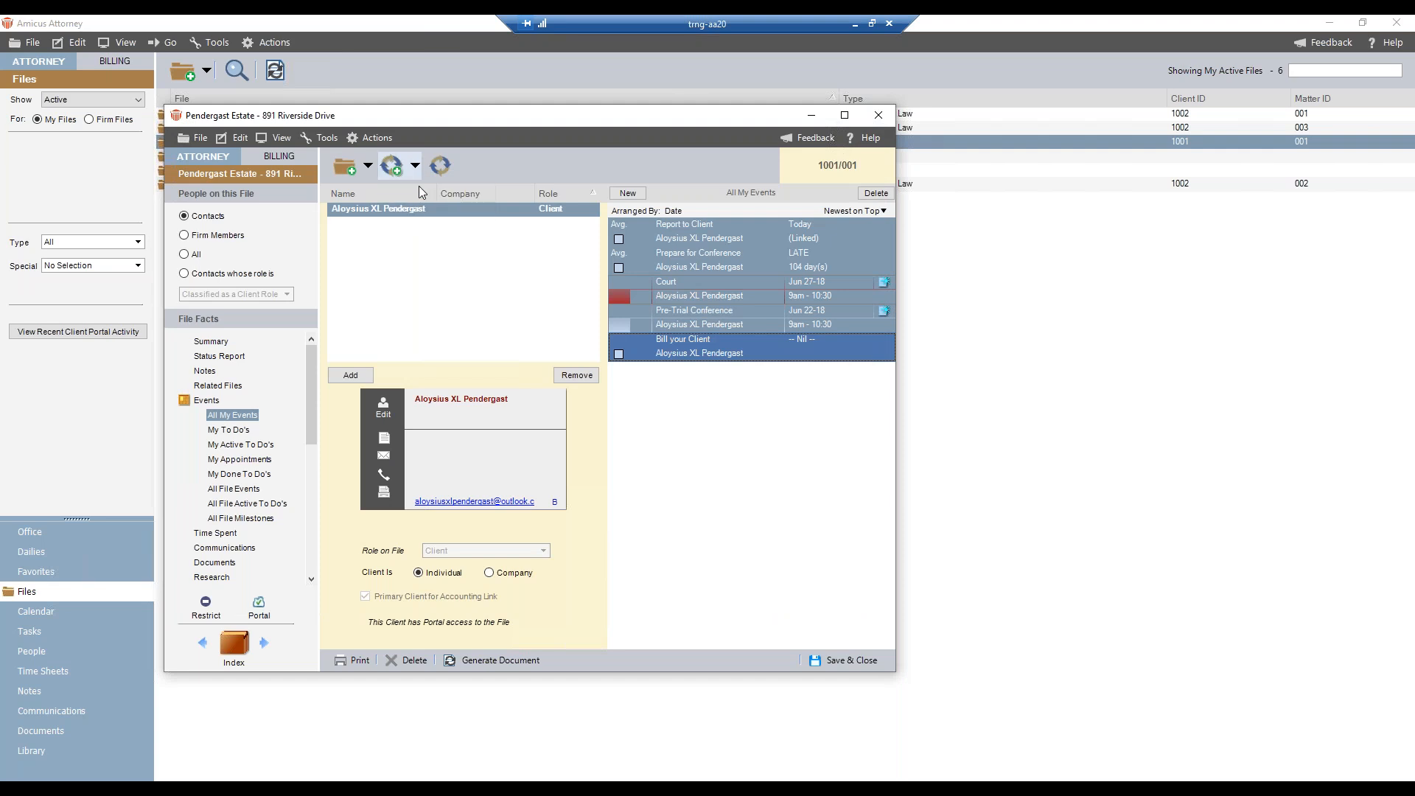
left_click(448, 332)
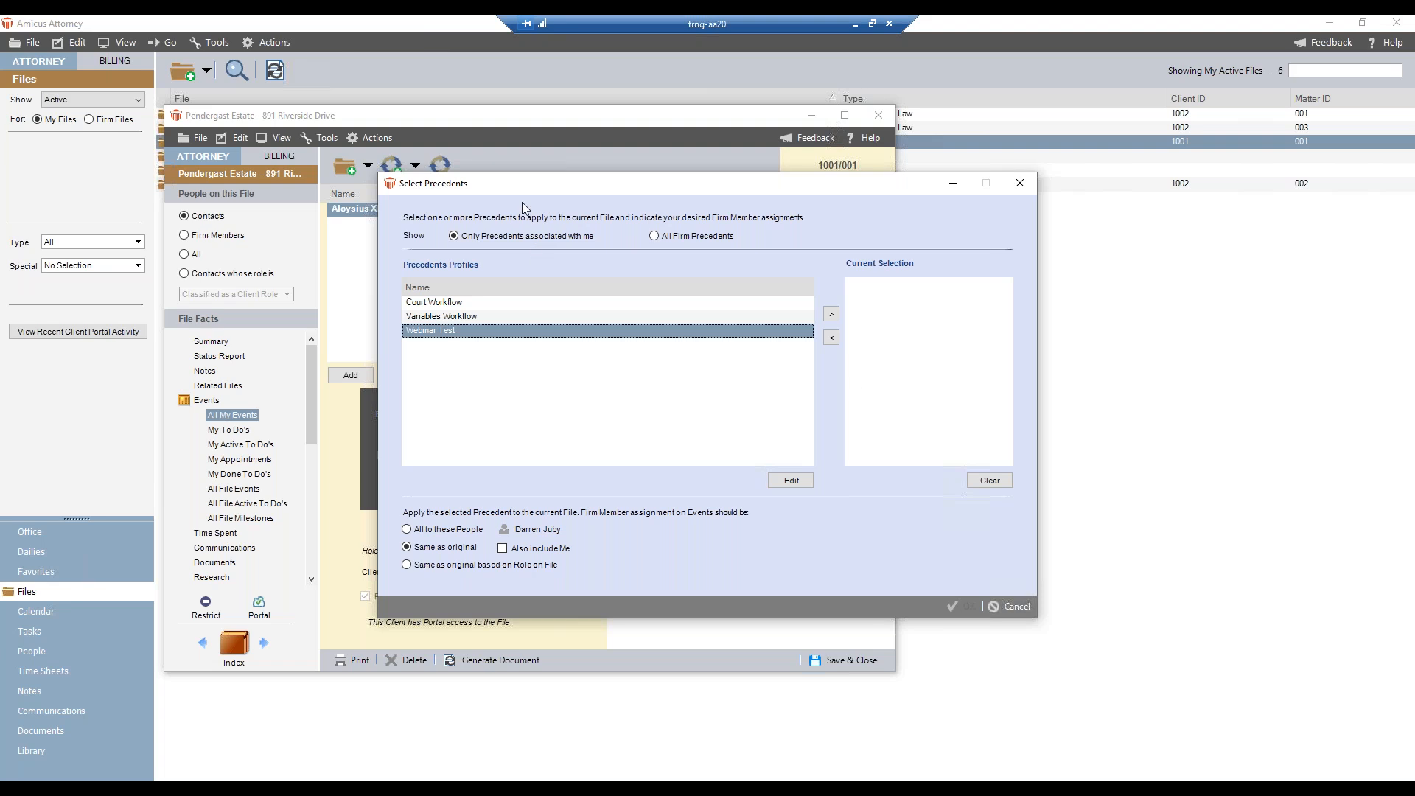
left_click(1010, 606)
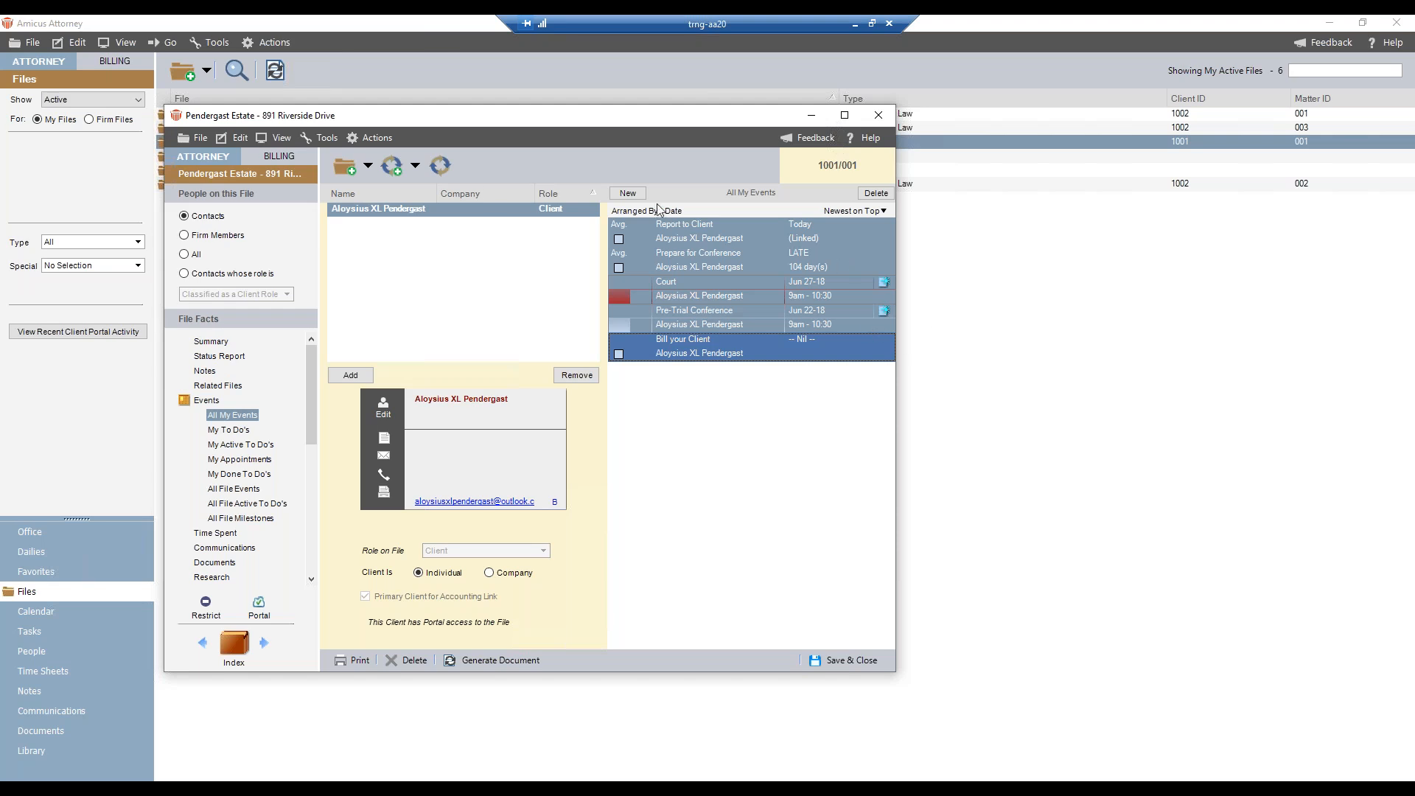
- Choose Webinar Test among the precedents usable on this file, check the All Firm Precedents list, and open its profile for editing
left_click(417, 166)
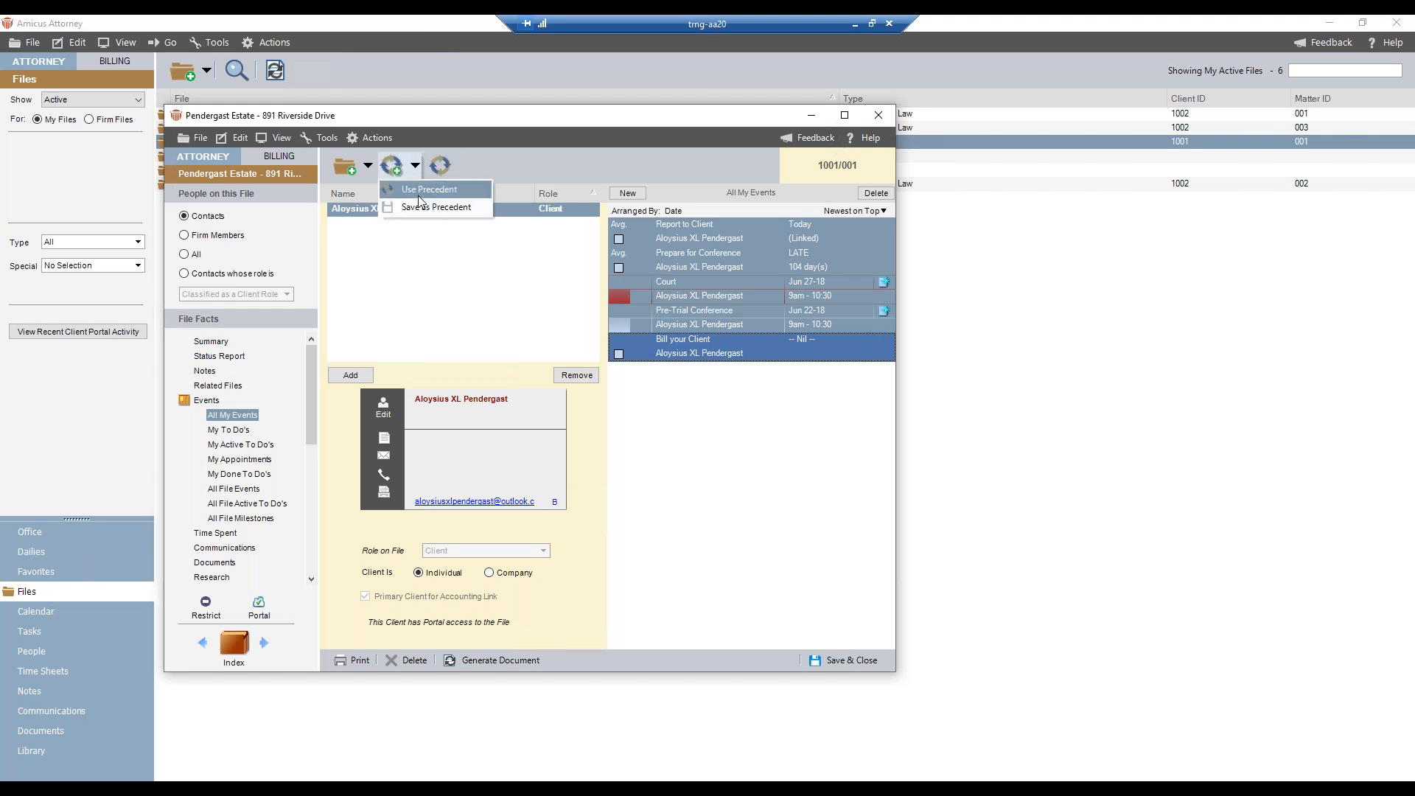
left_click(418, 195)
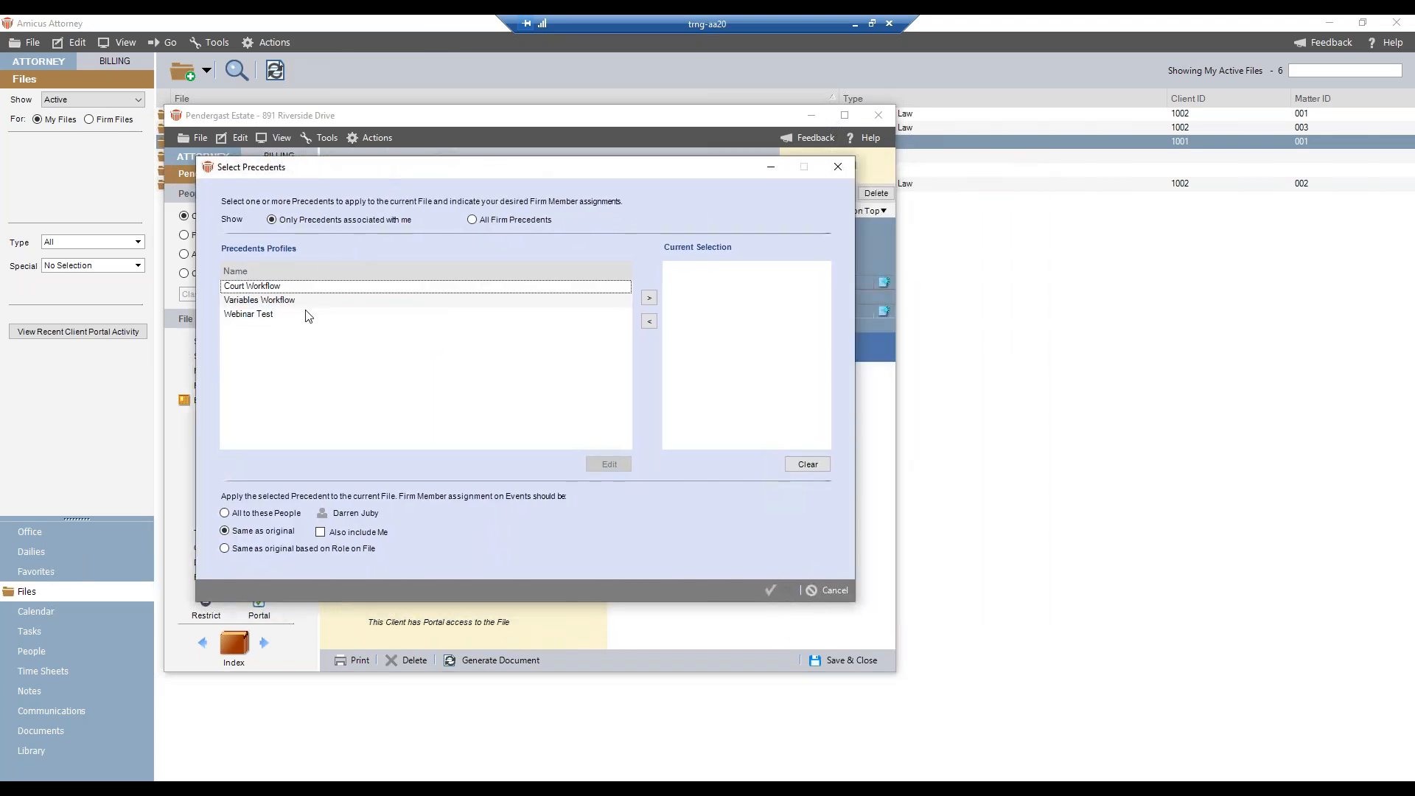
left_click(274, 317)
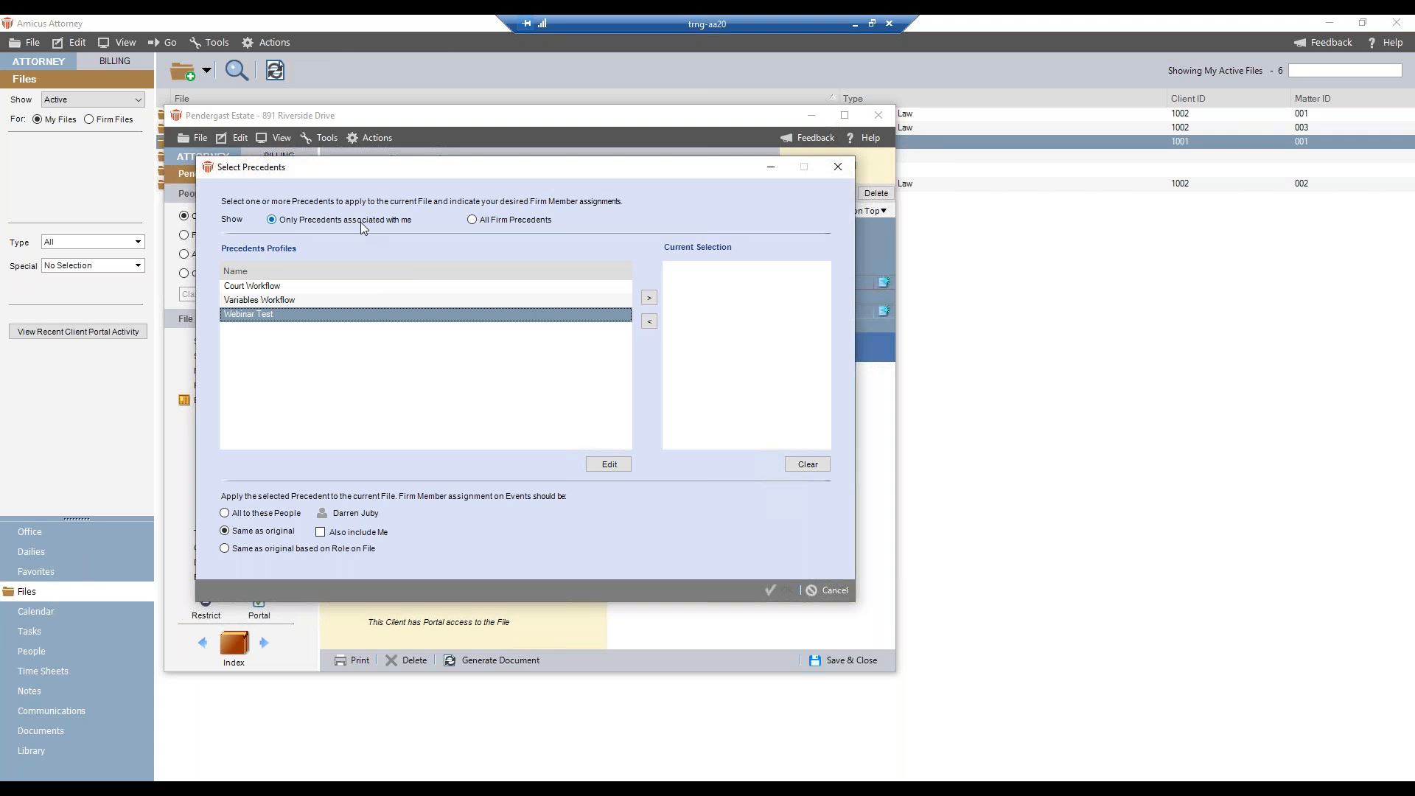
left_click(473, 220)
left_click(273, 221)
left_click(609, 464)
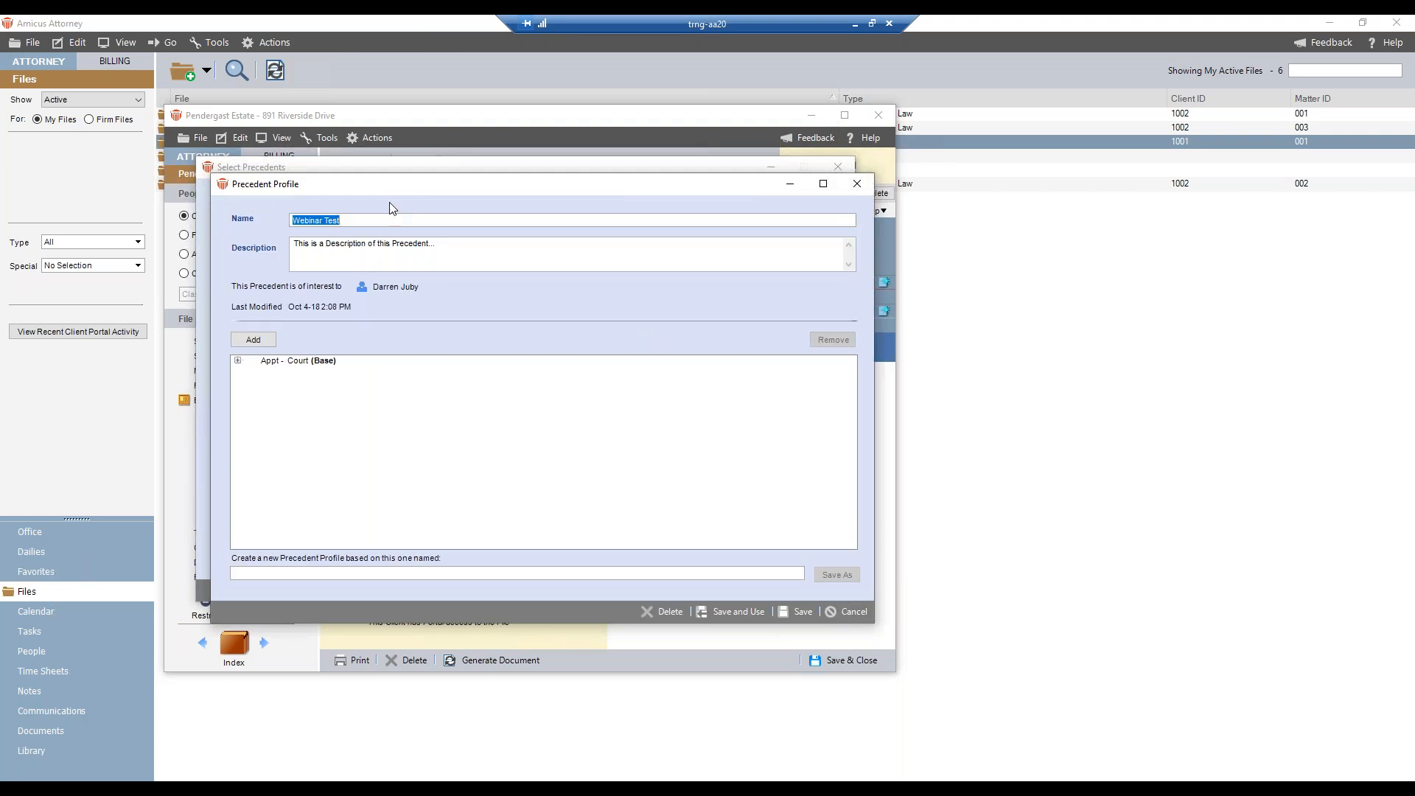
left_click_drag(390, 189, 331, 176)
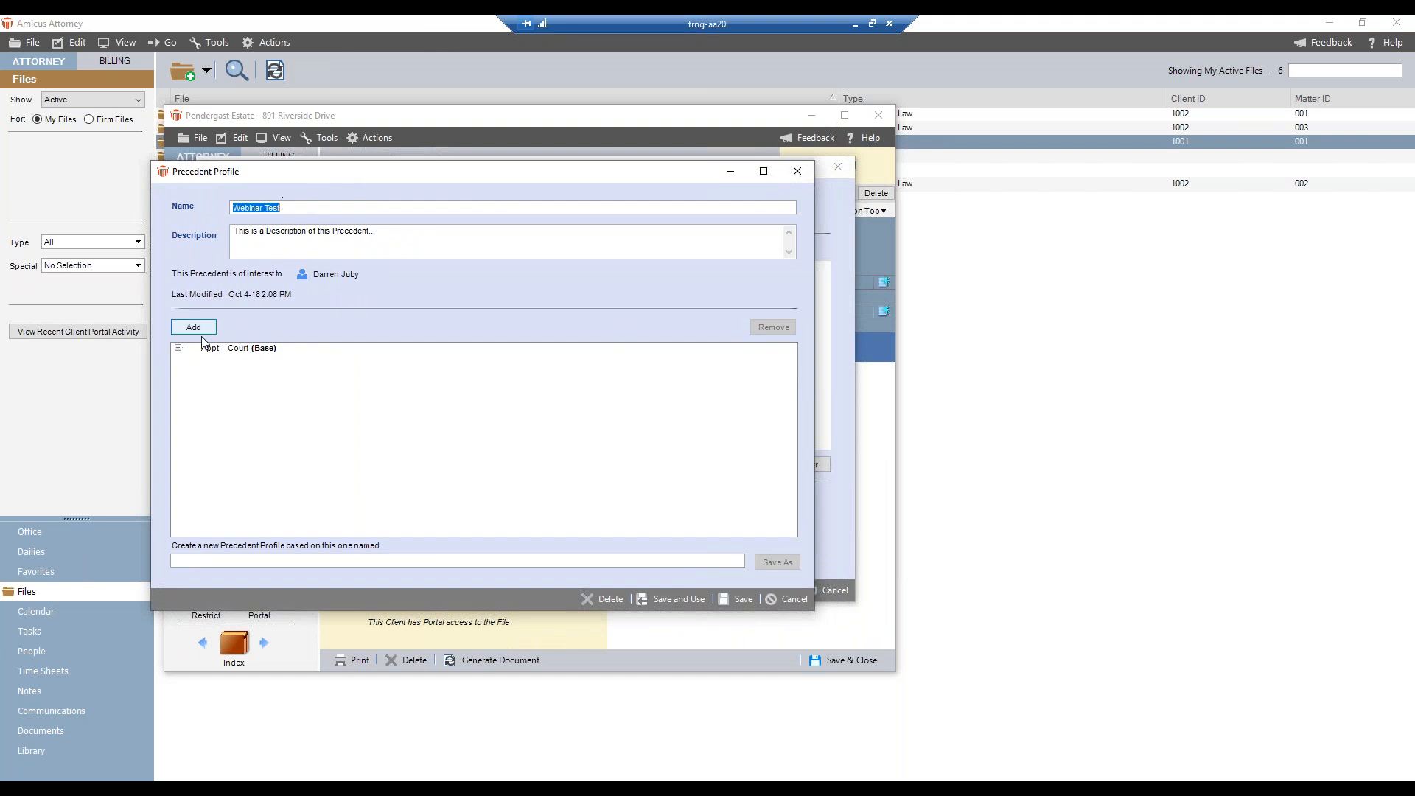
- Expand the linked events under Court and create a new precedent profile based on this one named Webinar Two
left_click(178, 347)
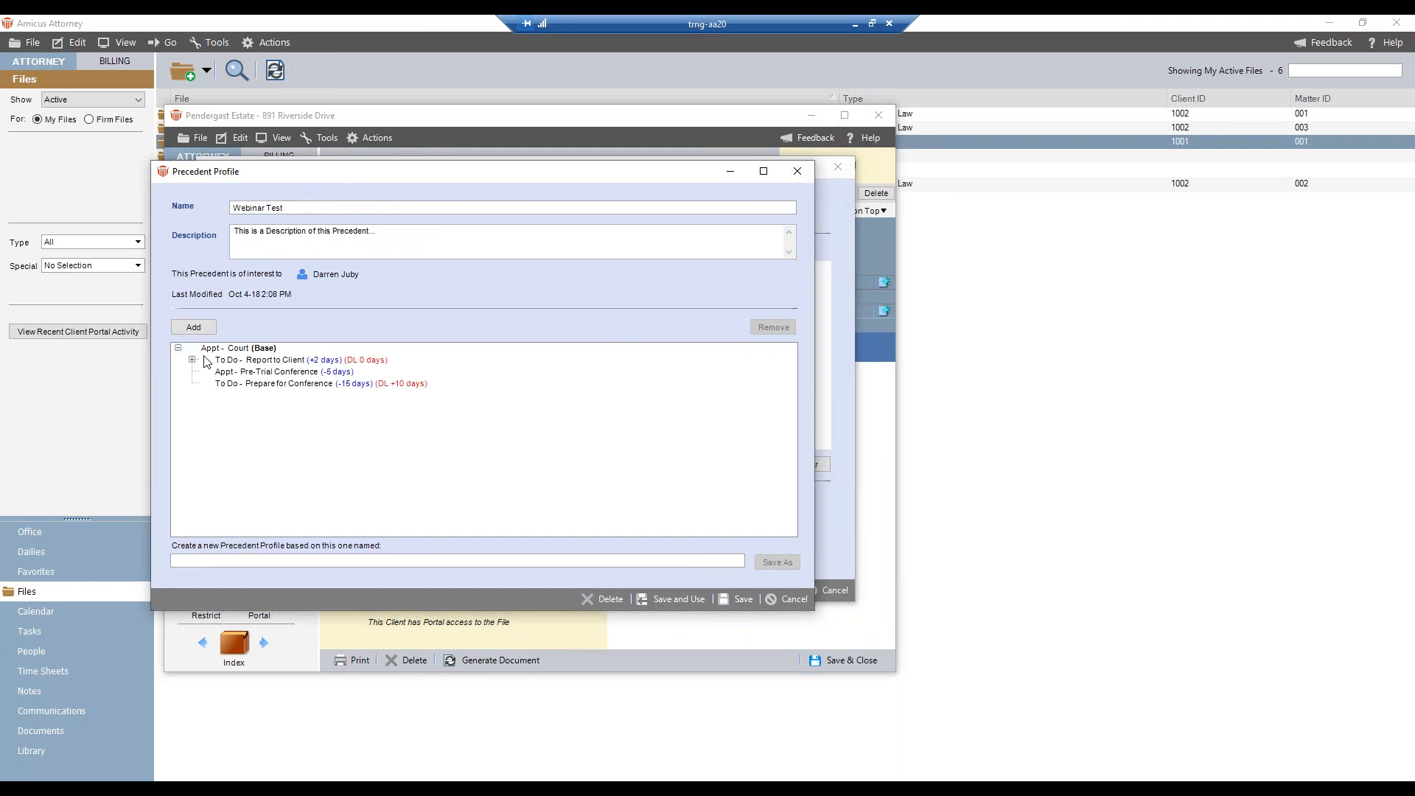
left_click(192, 359)
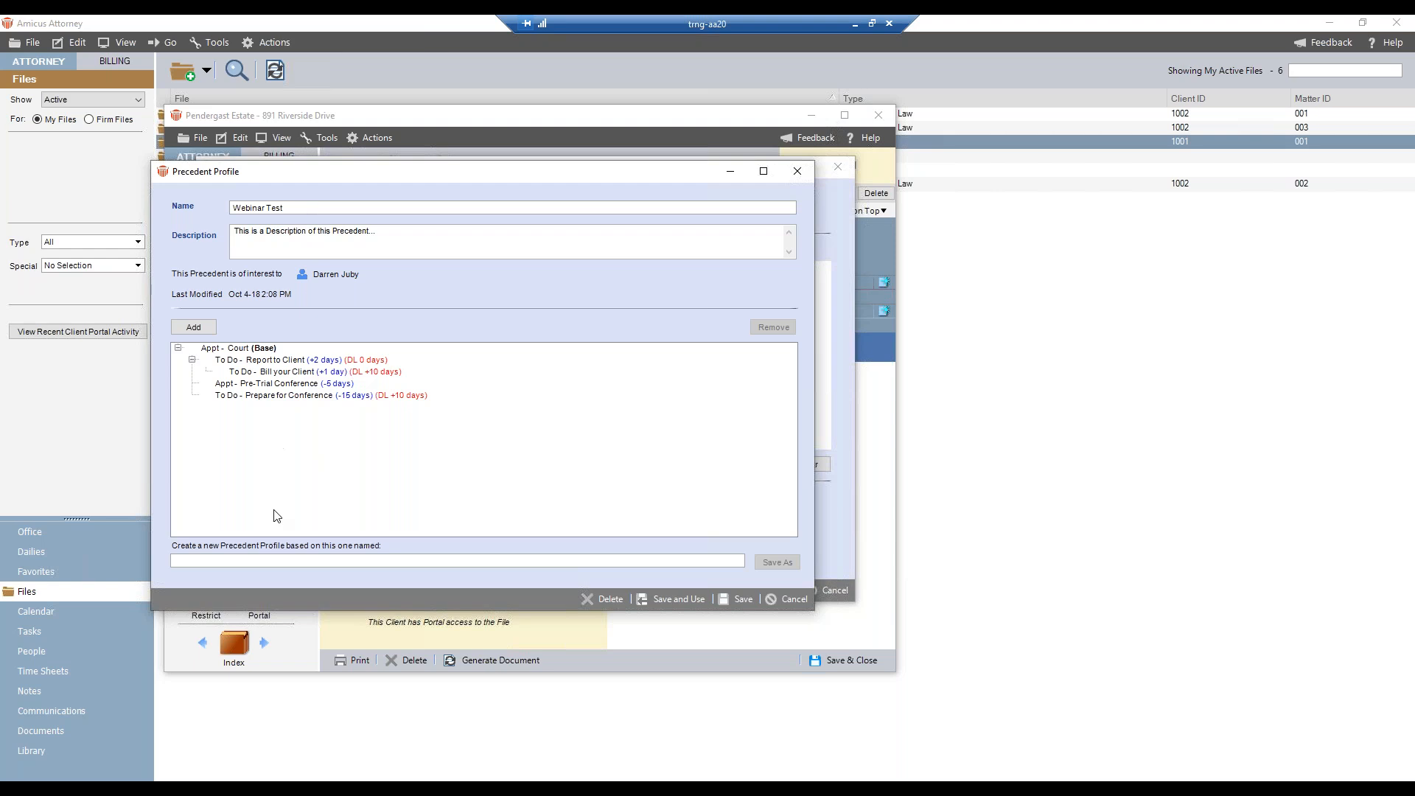
left_click(273, 560)
type("Webinar")
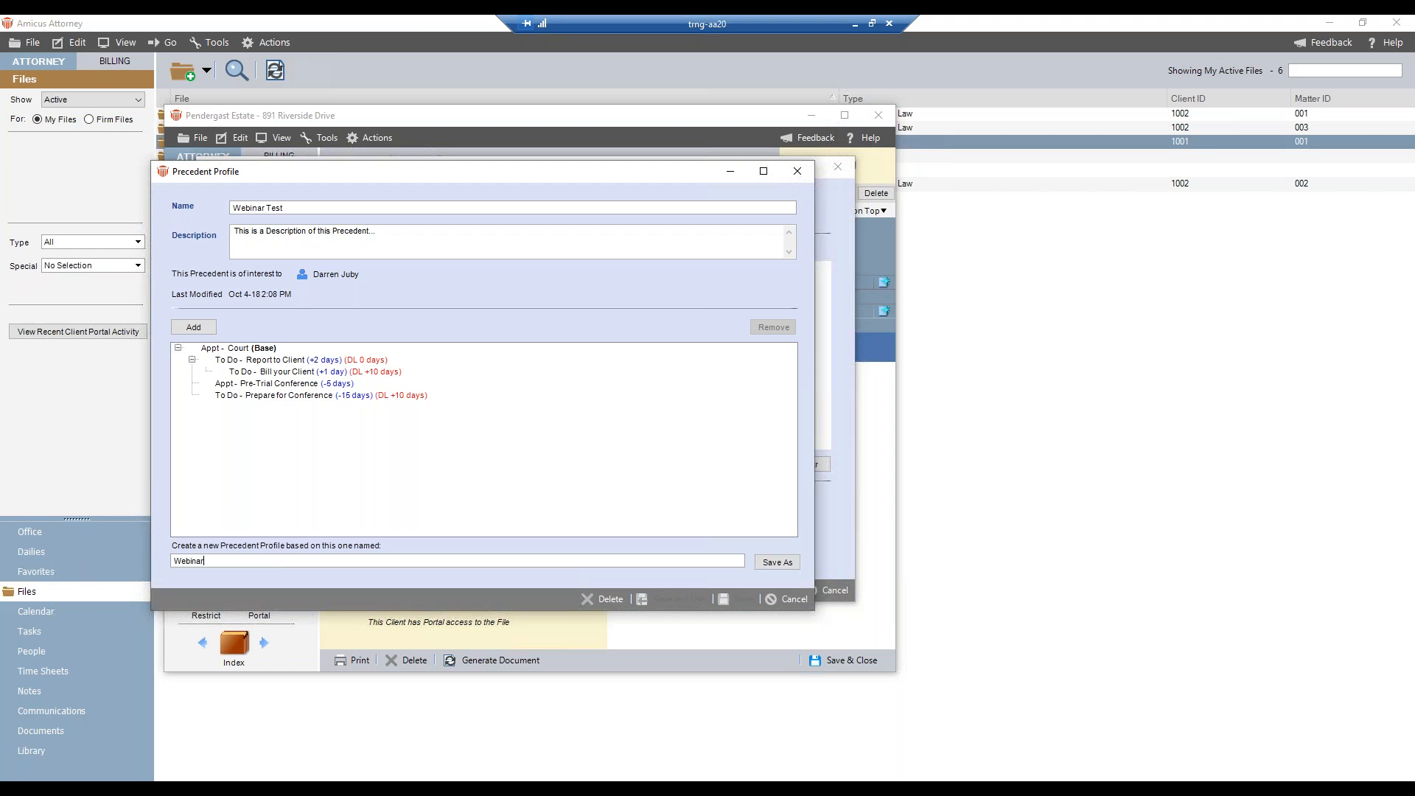
type(" Two")
left_click(777, 563)
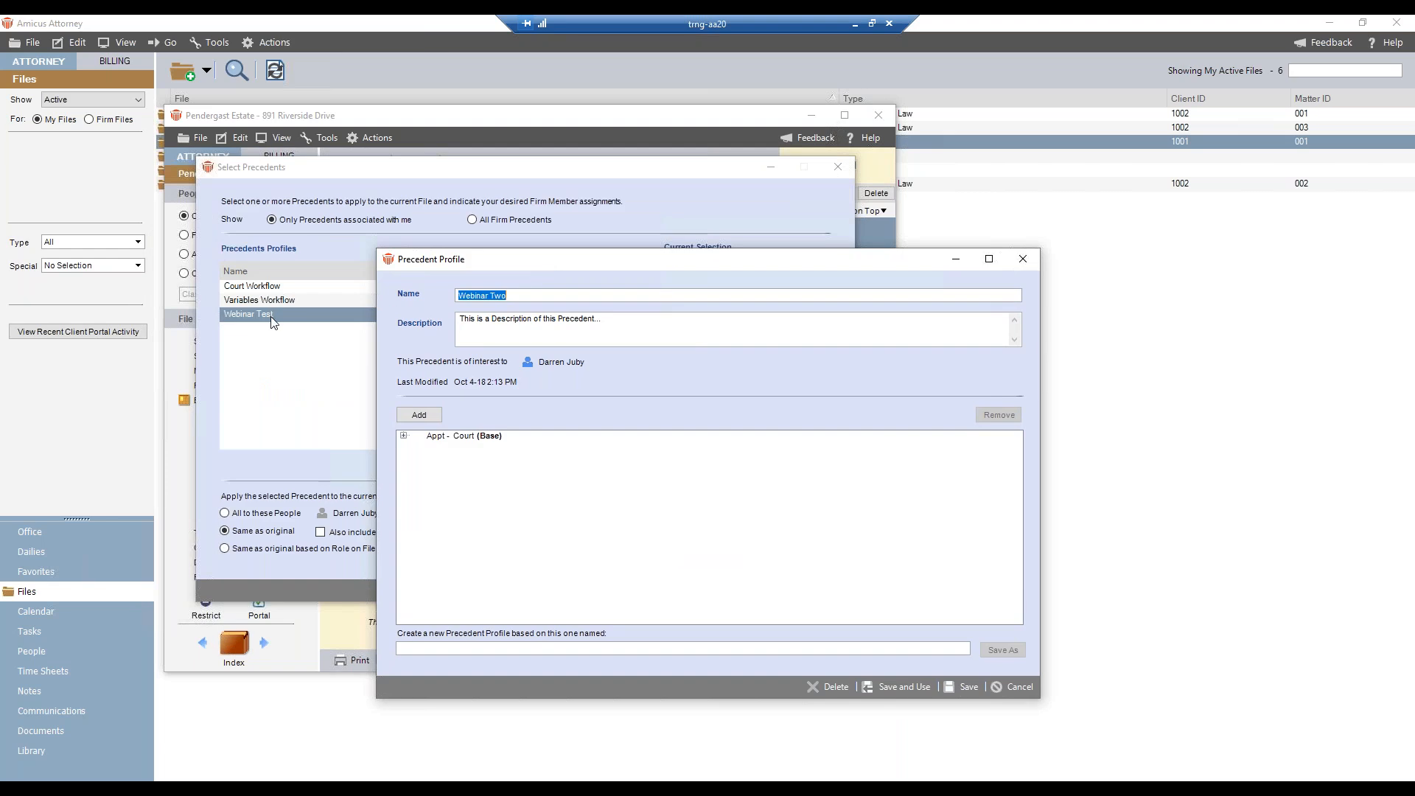
- Append "this is a copy of Webinar Test" to the description of the Webinar Two precedent profile
left_click_drag(514, 260, 319, 215)
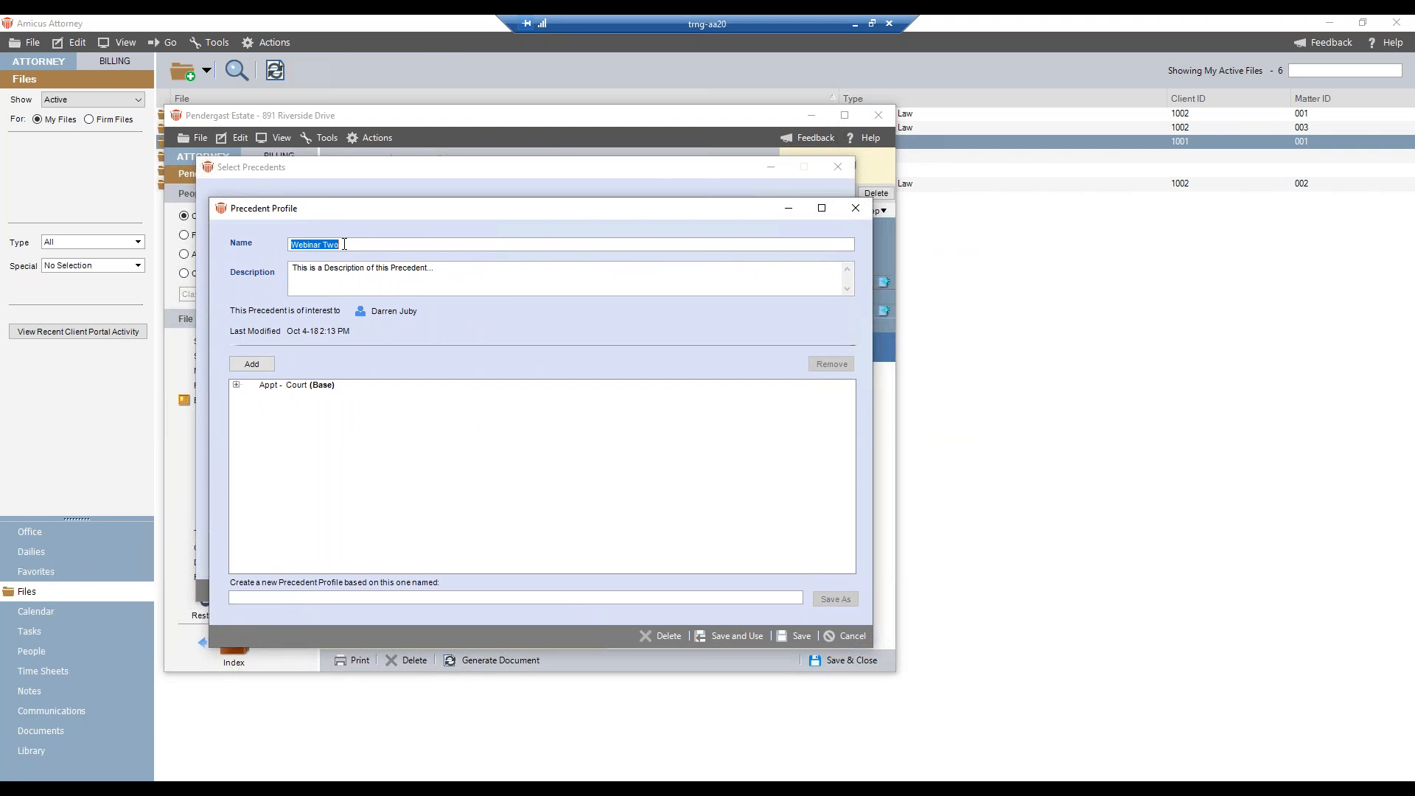
left_click(446, 271)
type("this is a copy of Webinar Test")
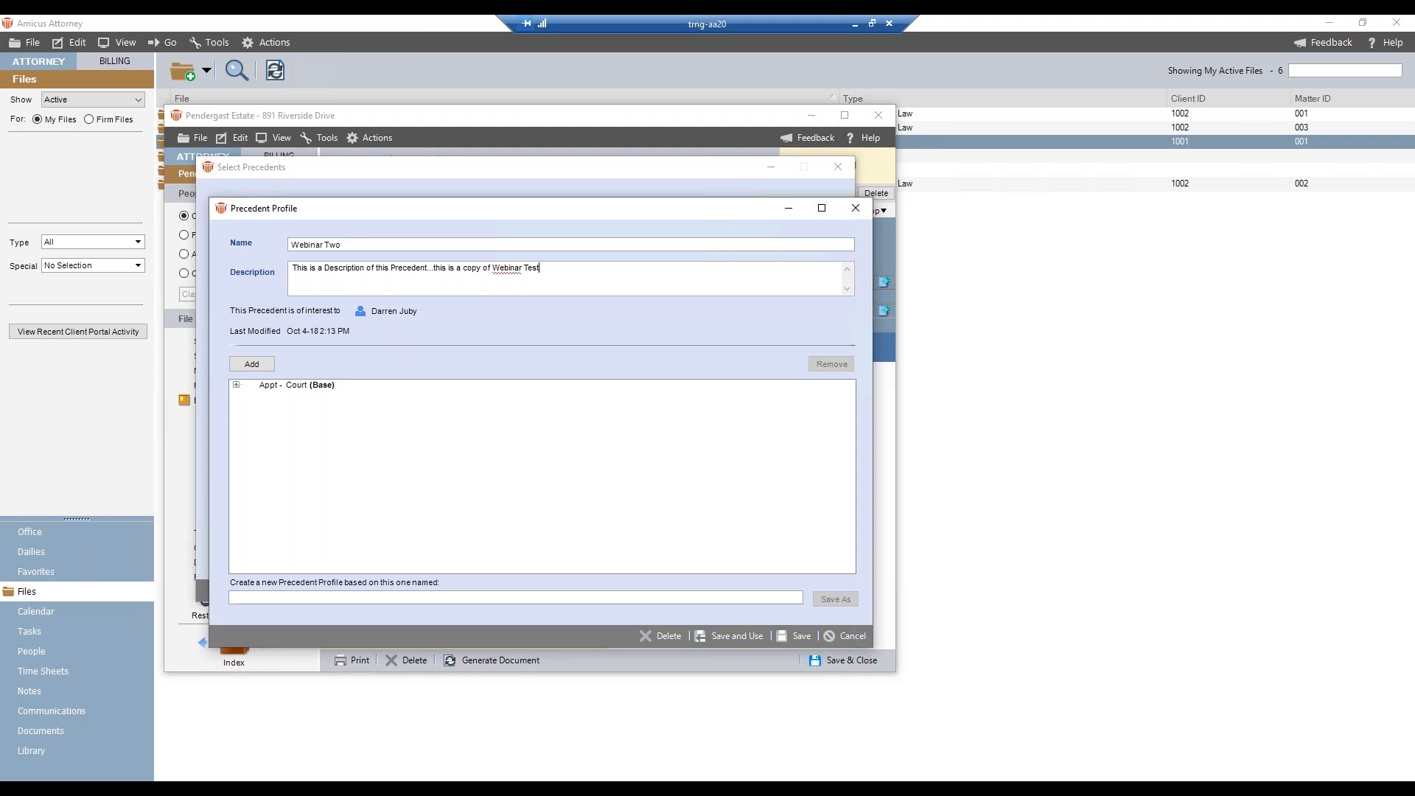
- Expand the linked events, view the details of the Court base appointment without changing them, and save the Webinar Two profile
left_click(236, 385)
left_click(251, 396)
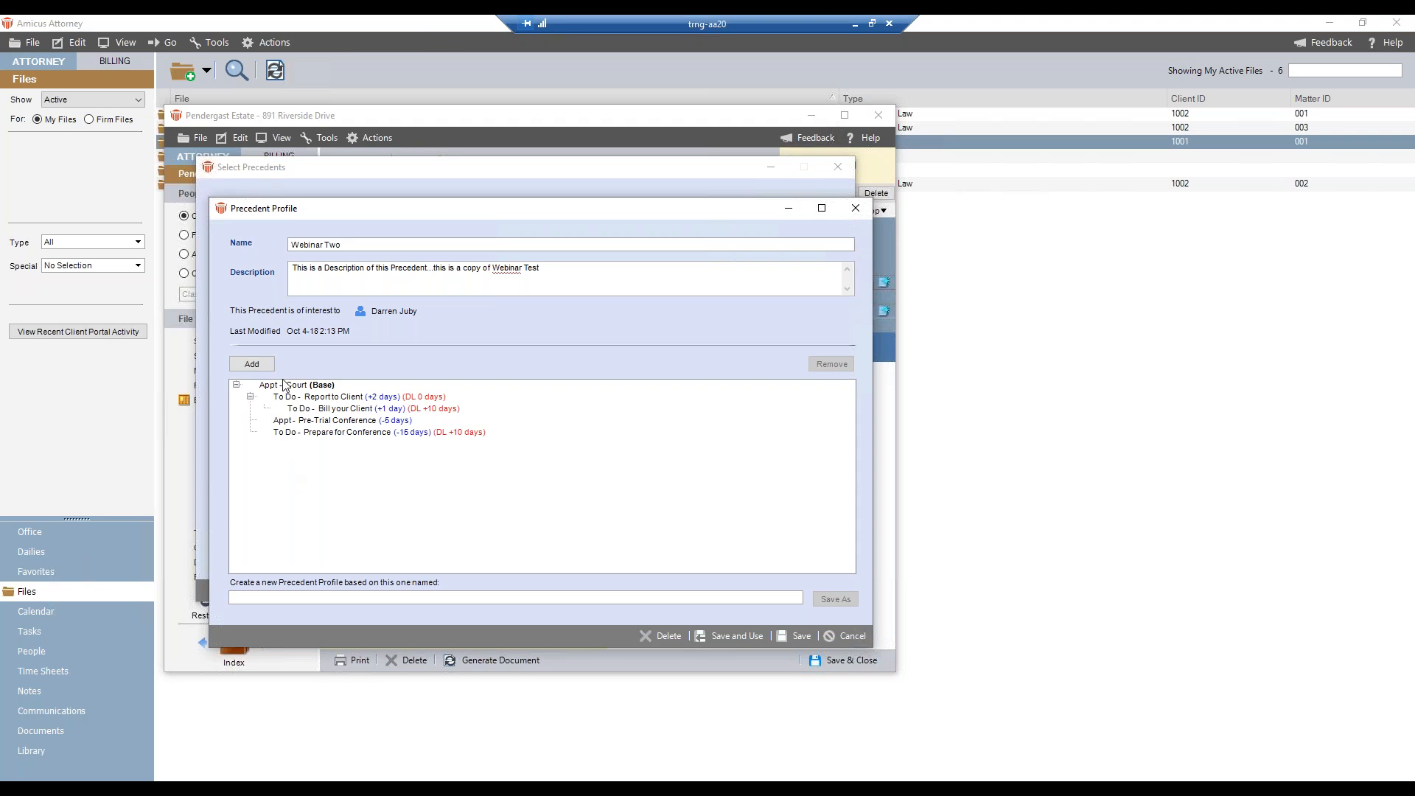
left_click(302, 387)
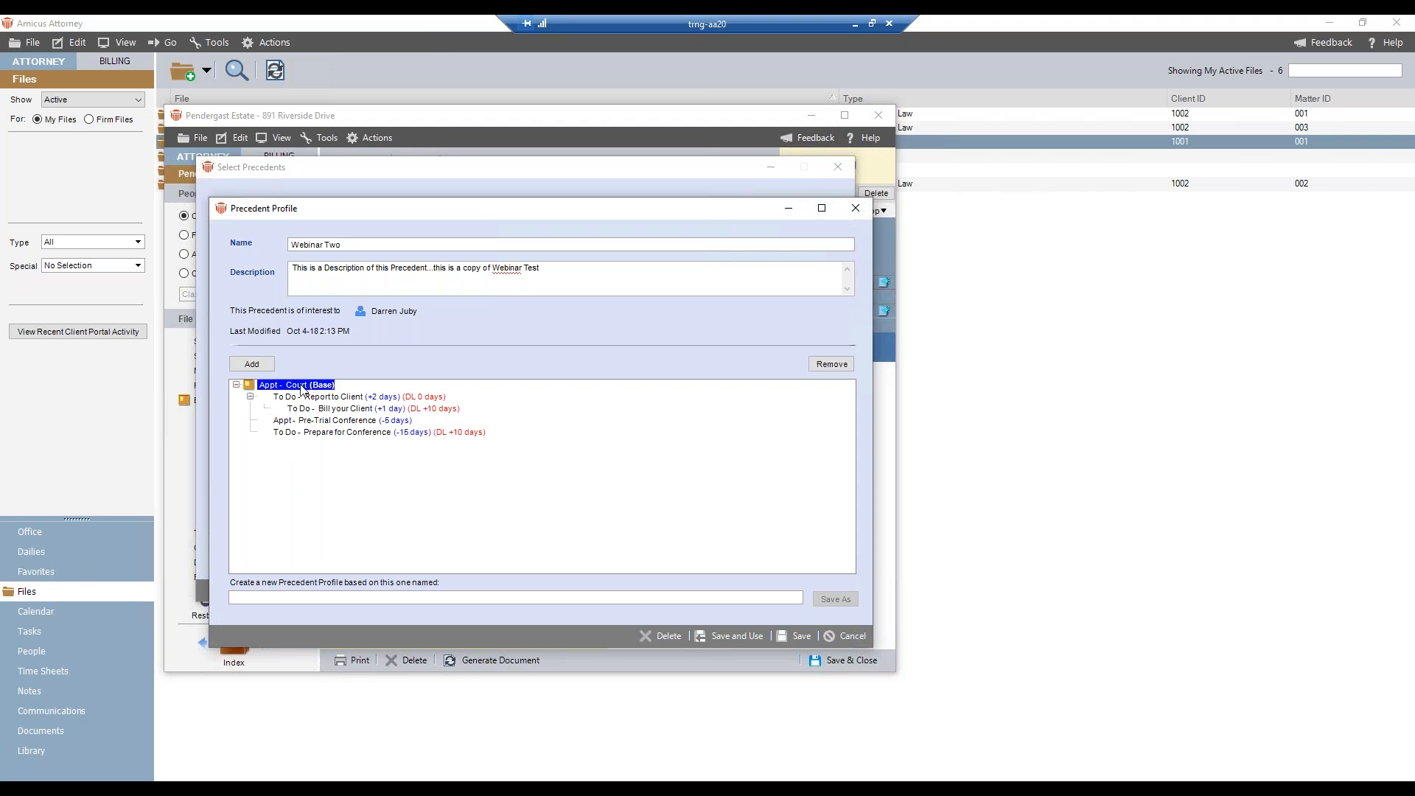
double_click(301, 387)
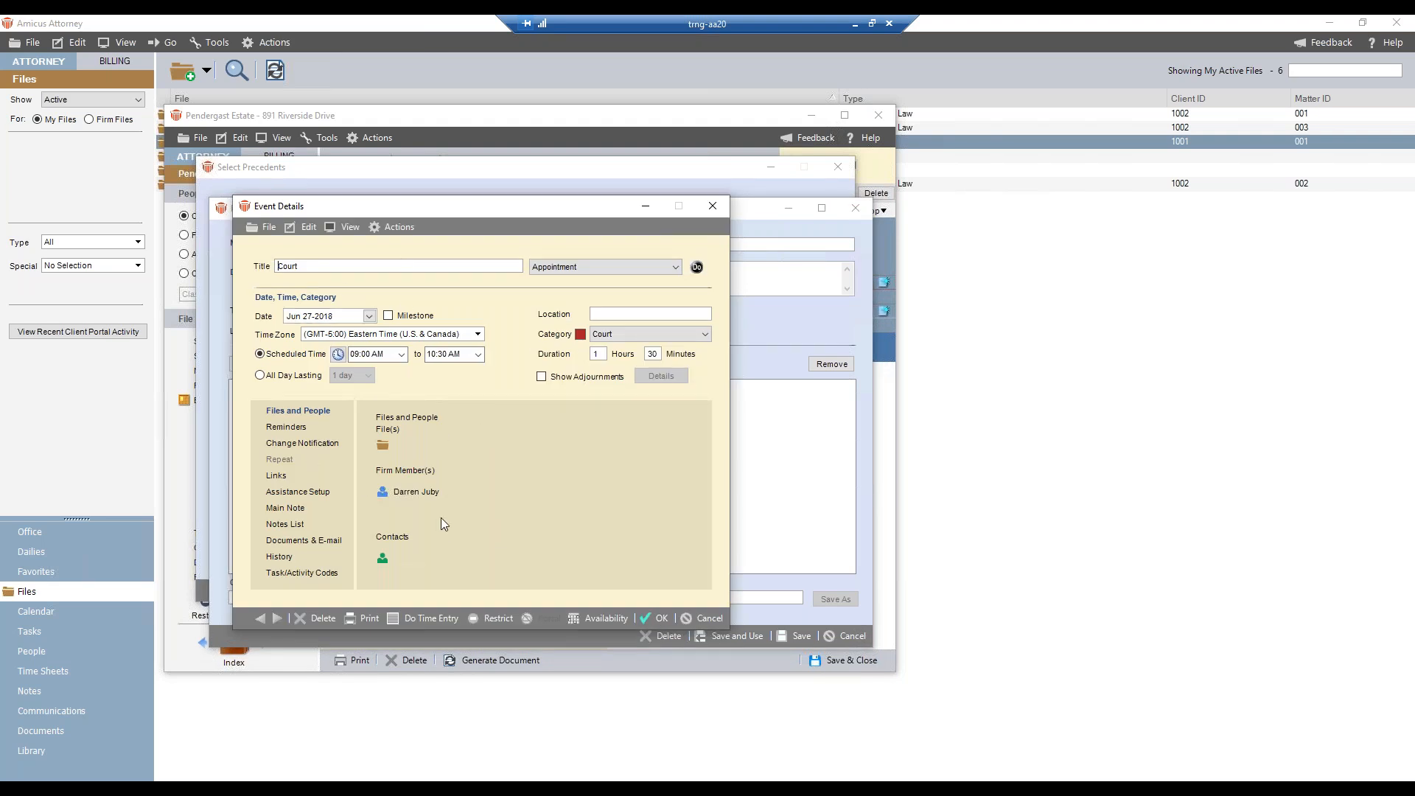
left_click(701, 618)
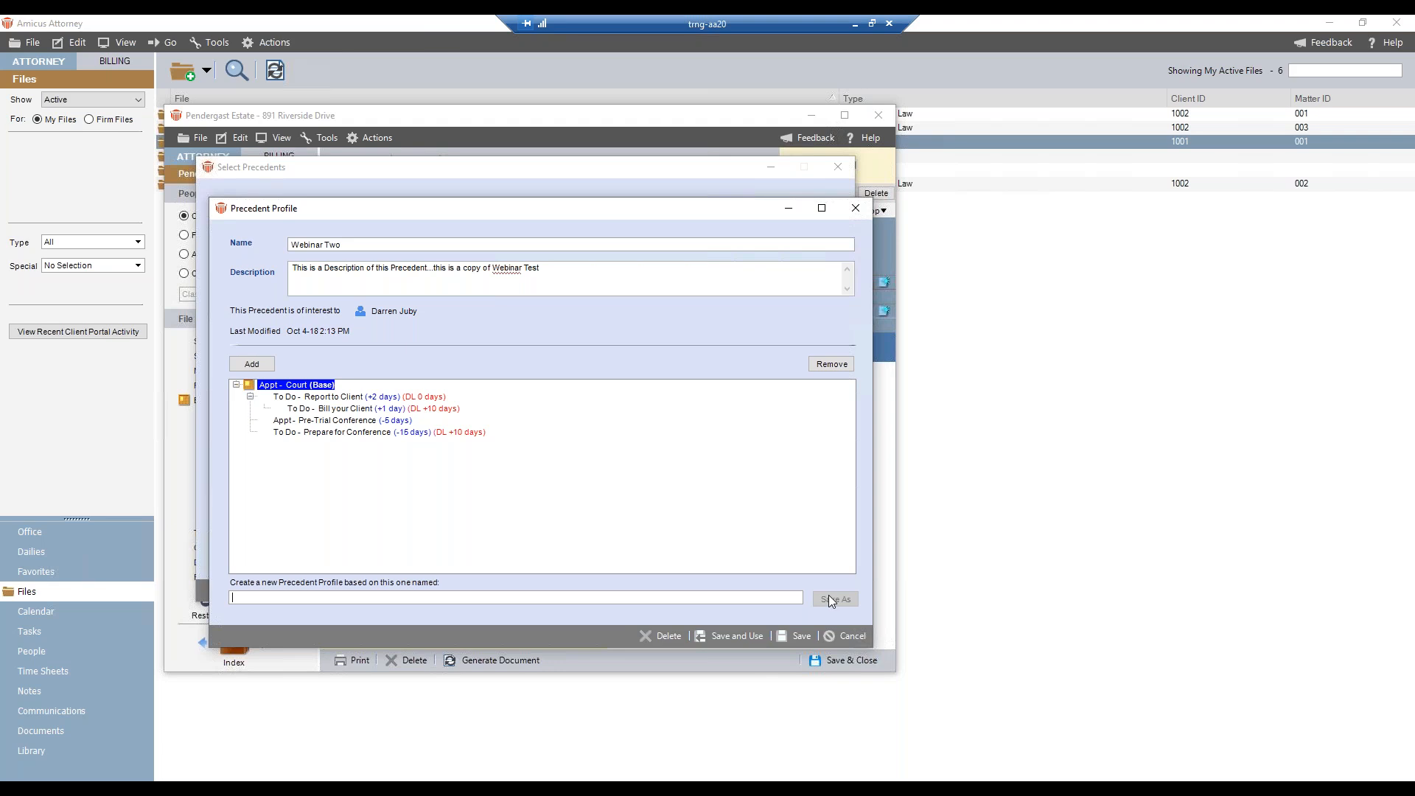
left_click(795, 637)
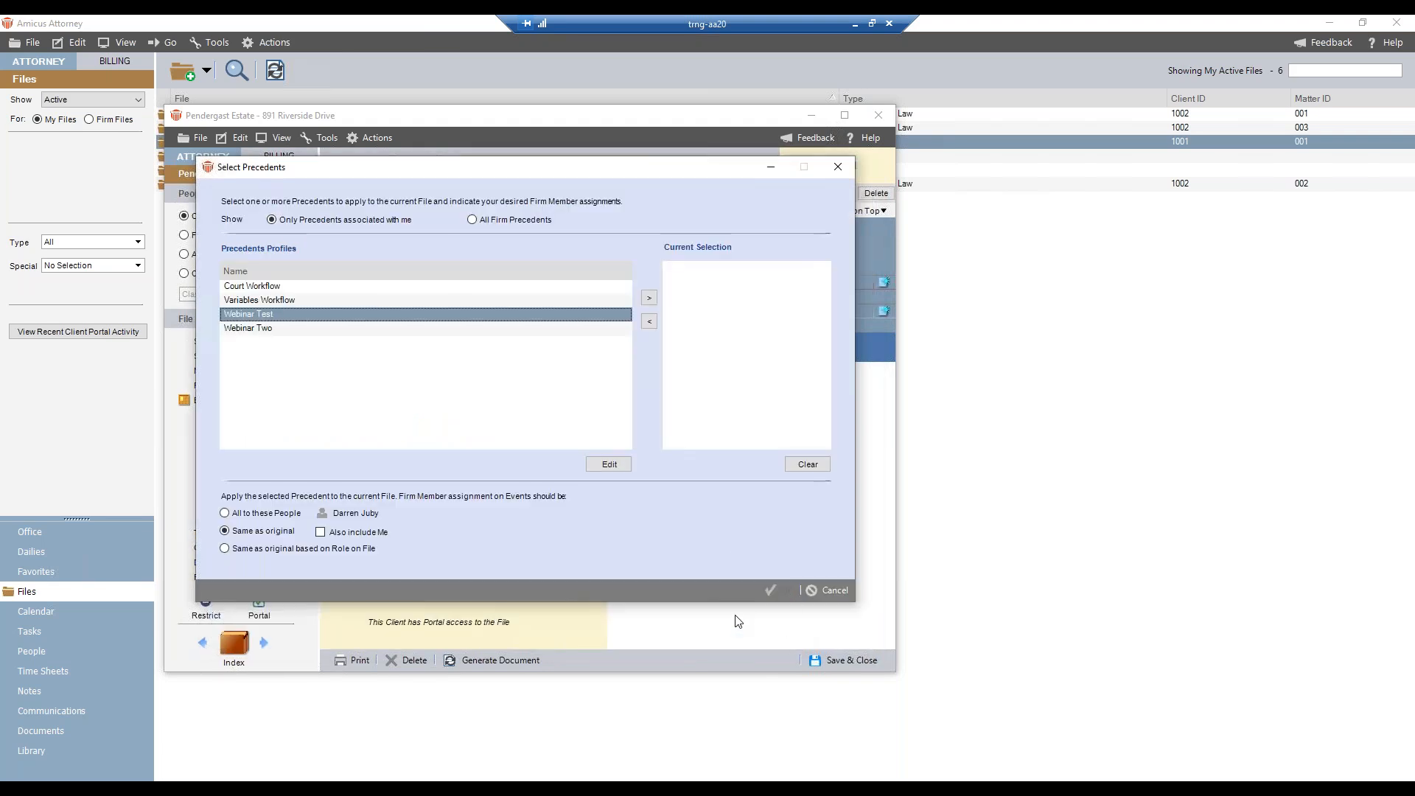
- Leave the precedent selection without applying a precedent, and save and close the current file
left_click(316, 332)
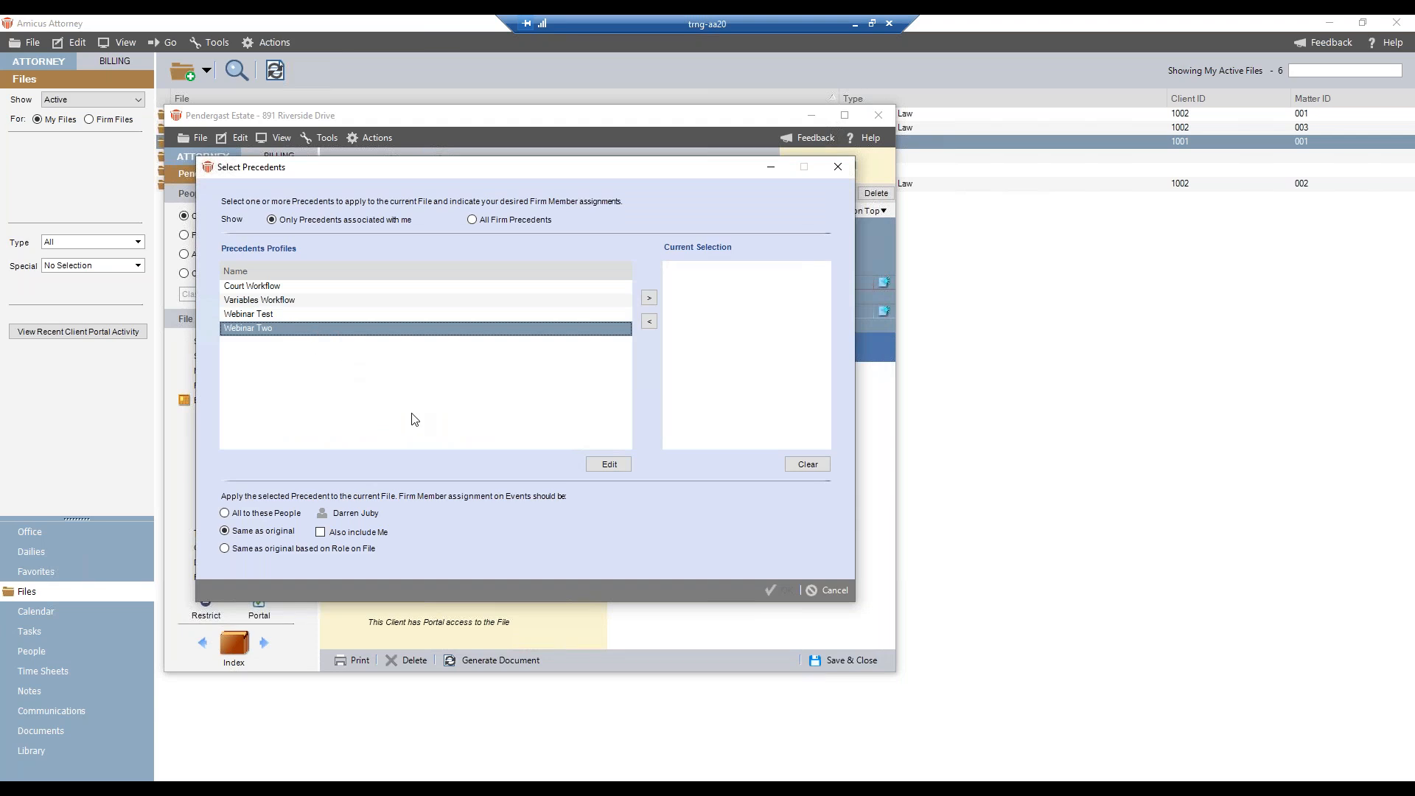
left_click(282, 313)
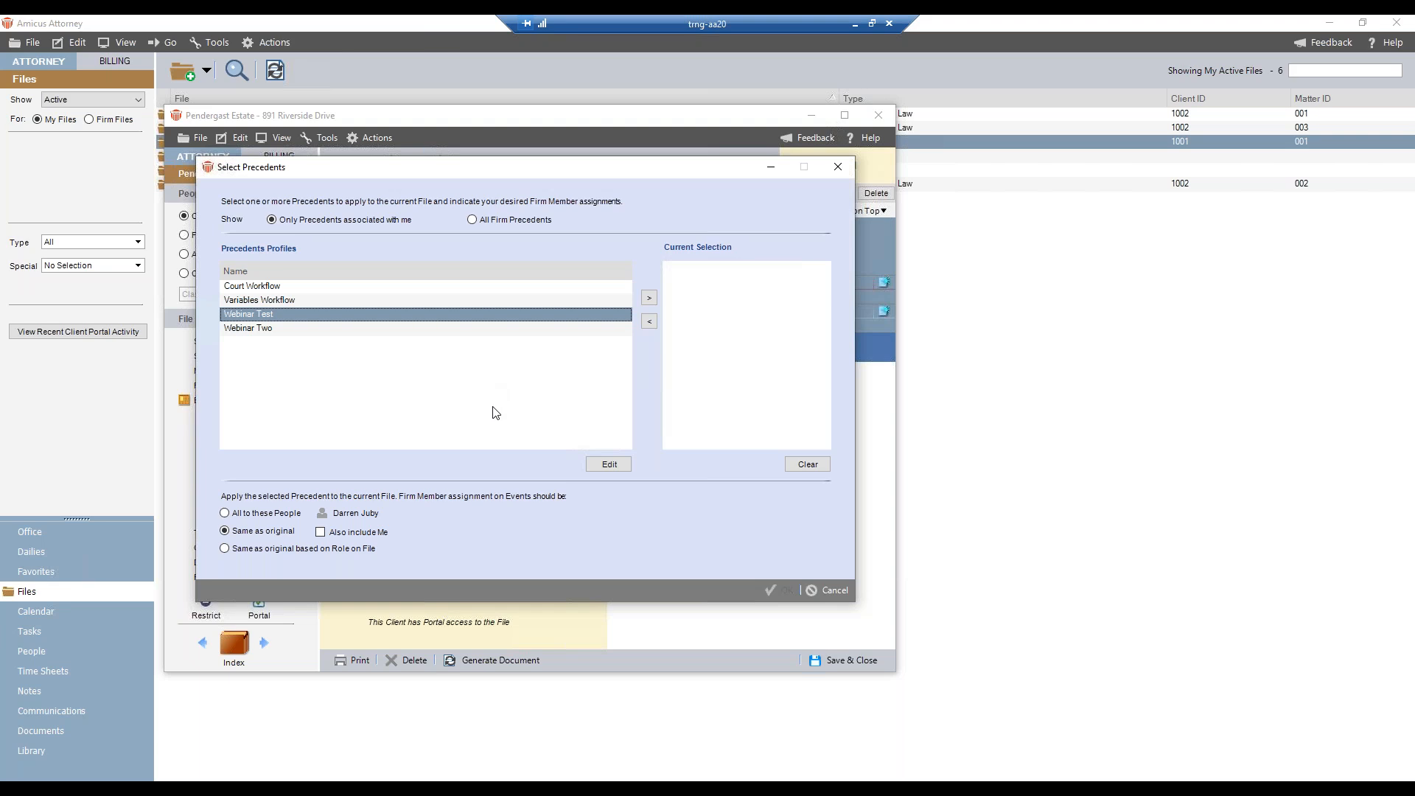
left_click(824, 591)
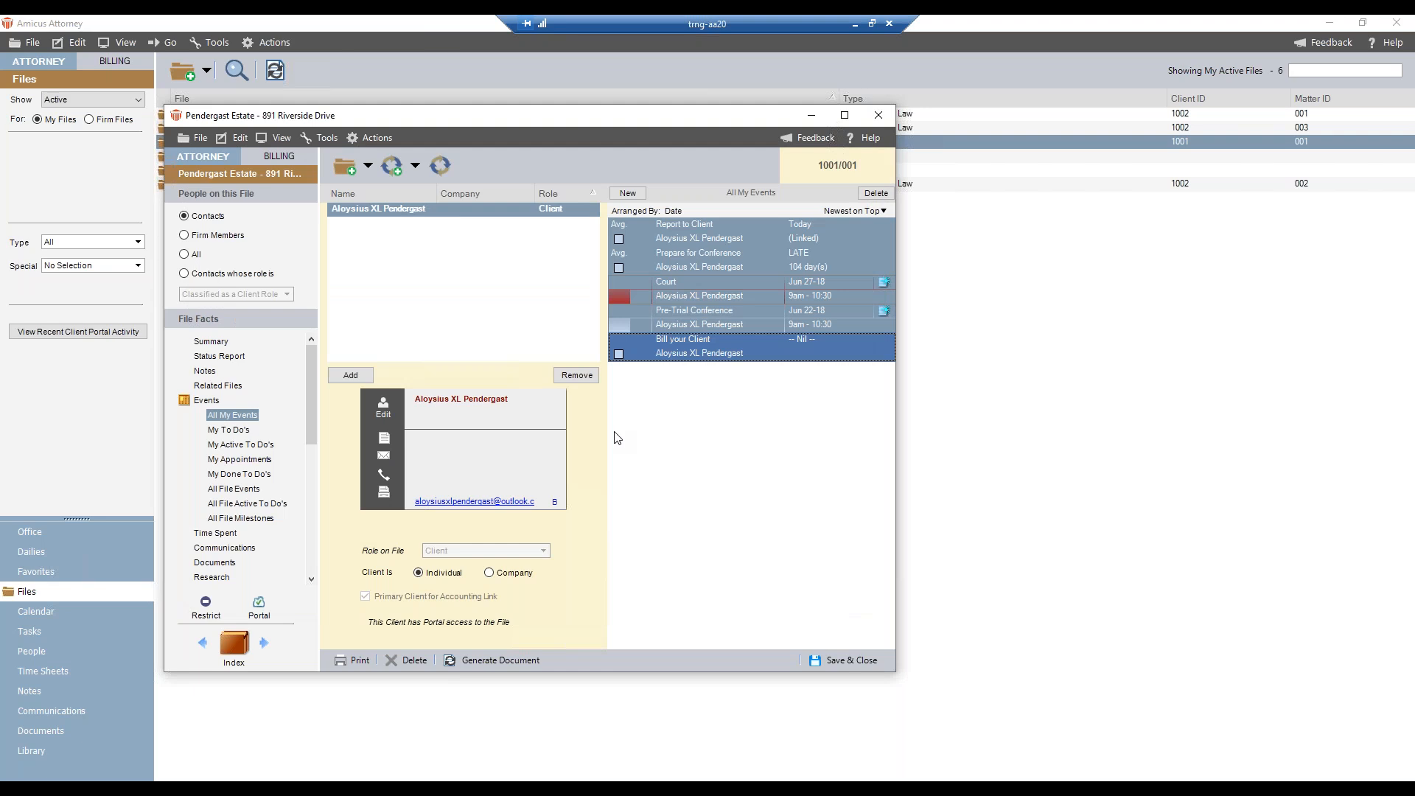
left_click(850, 661)
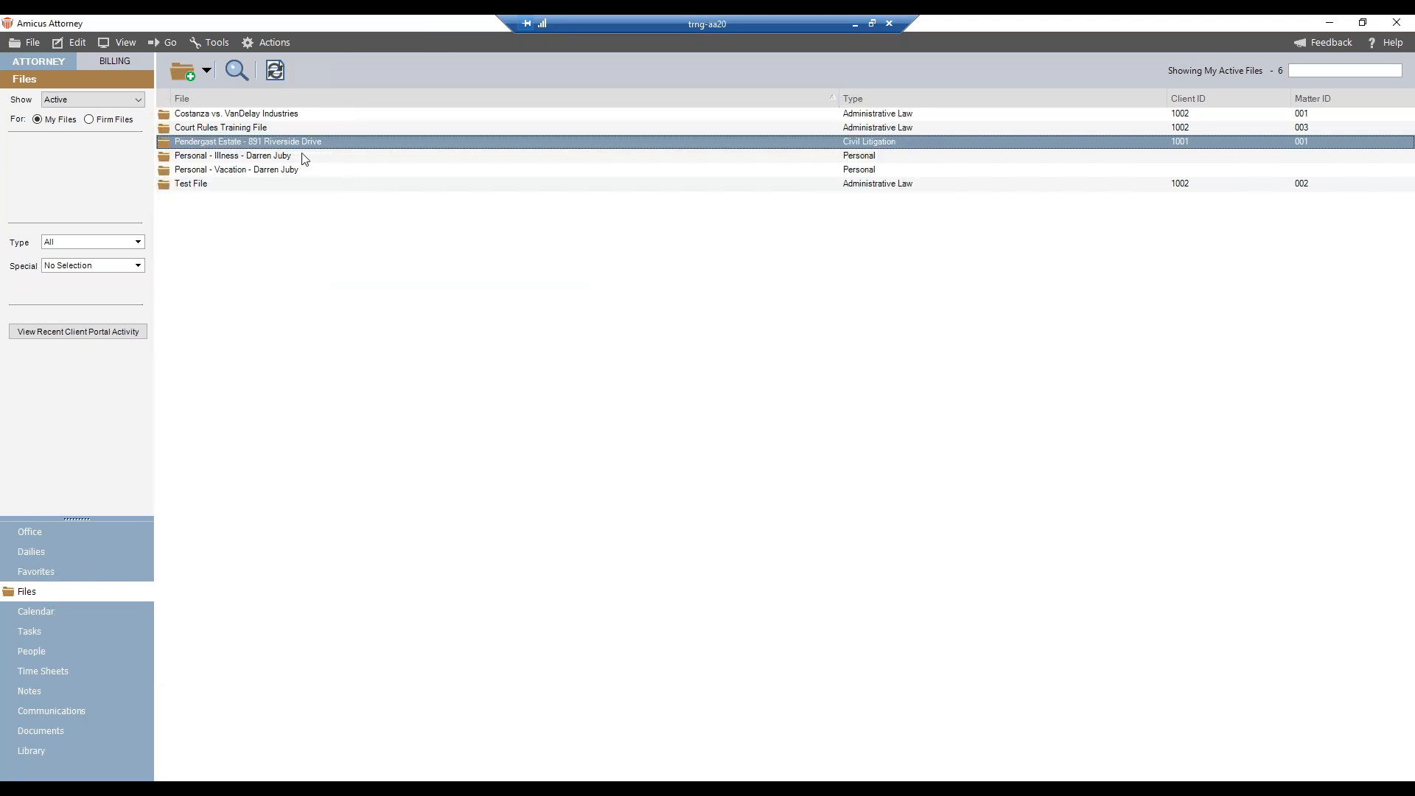
- Open the VanDelay Industries file at its events and bring up the selection of precedents to apply
double_click(266, 116)
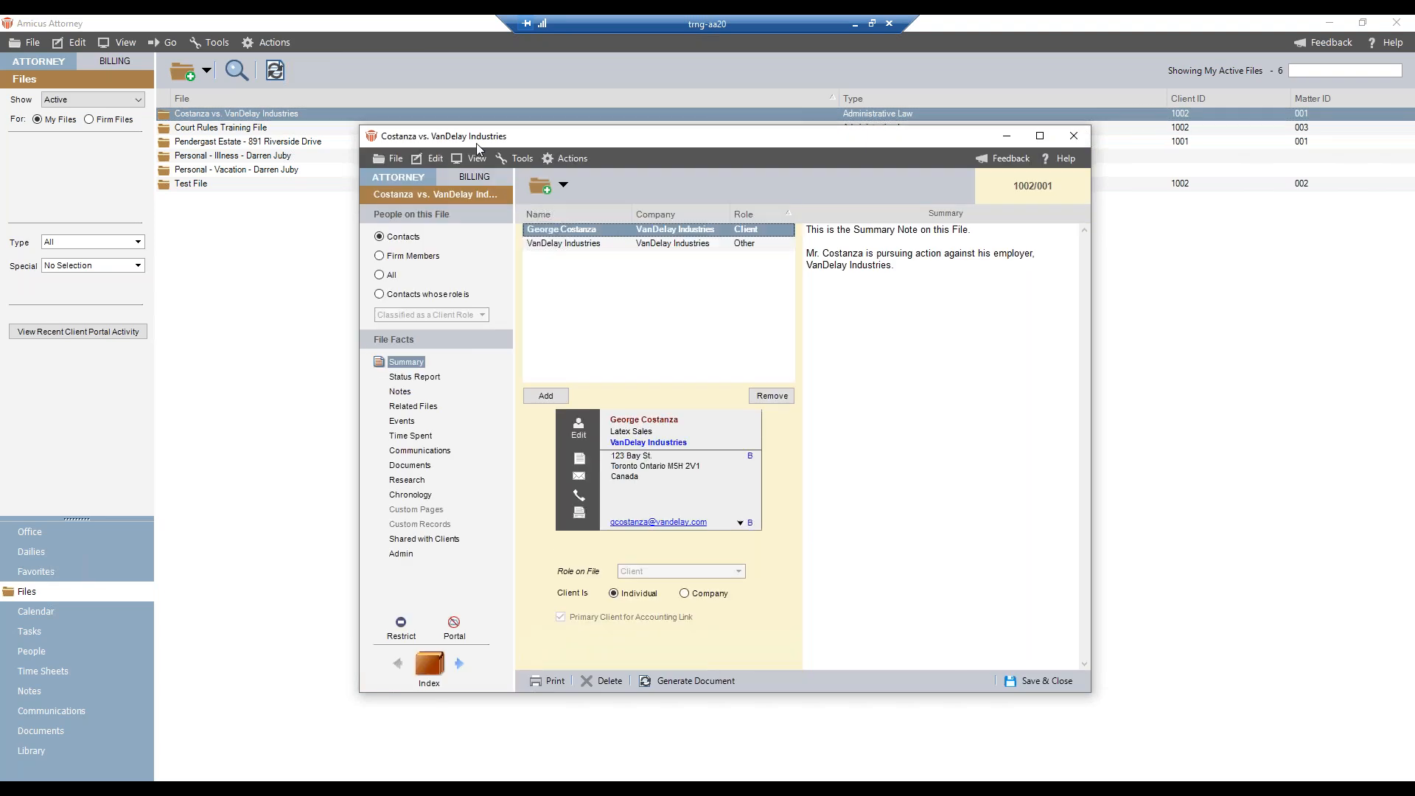
left_click(402, 422)
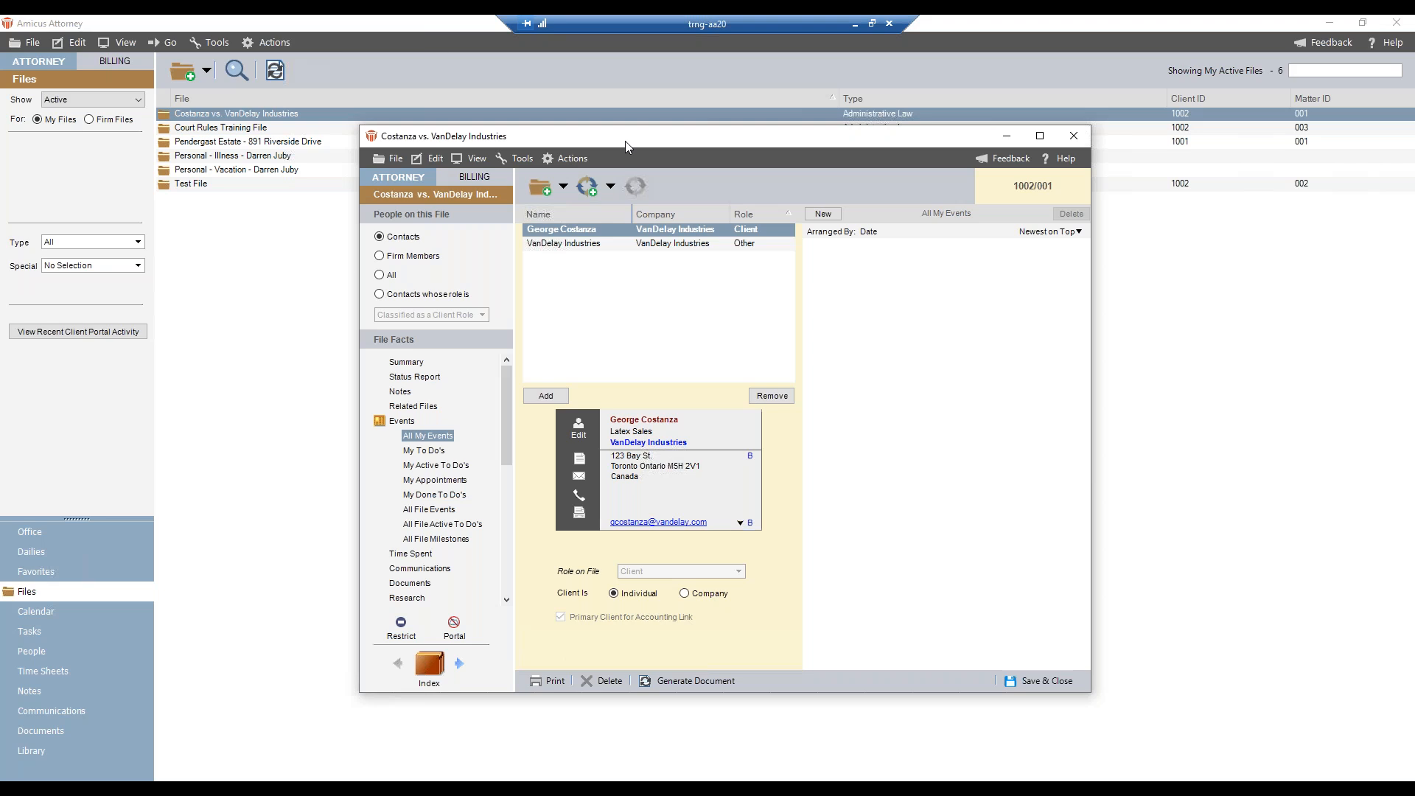
left_click_drag(569, 142, 372, 117)
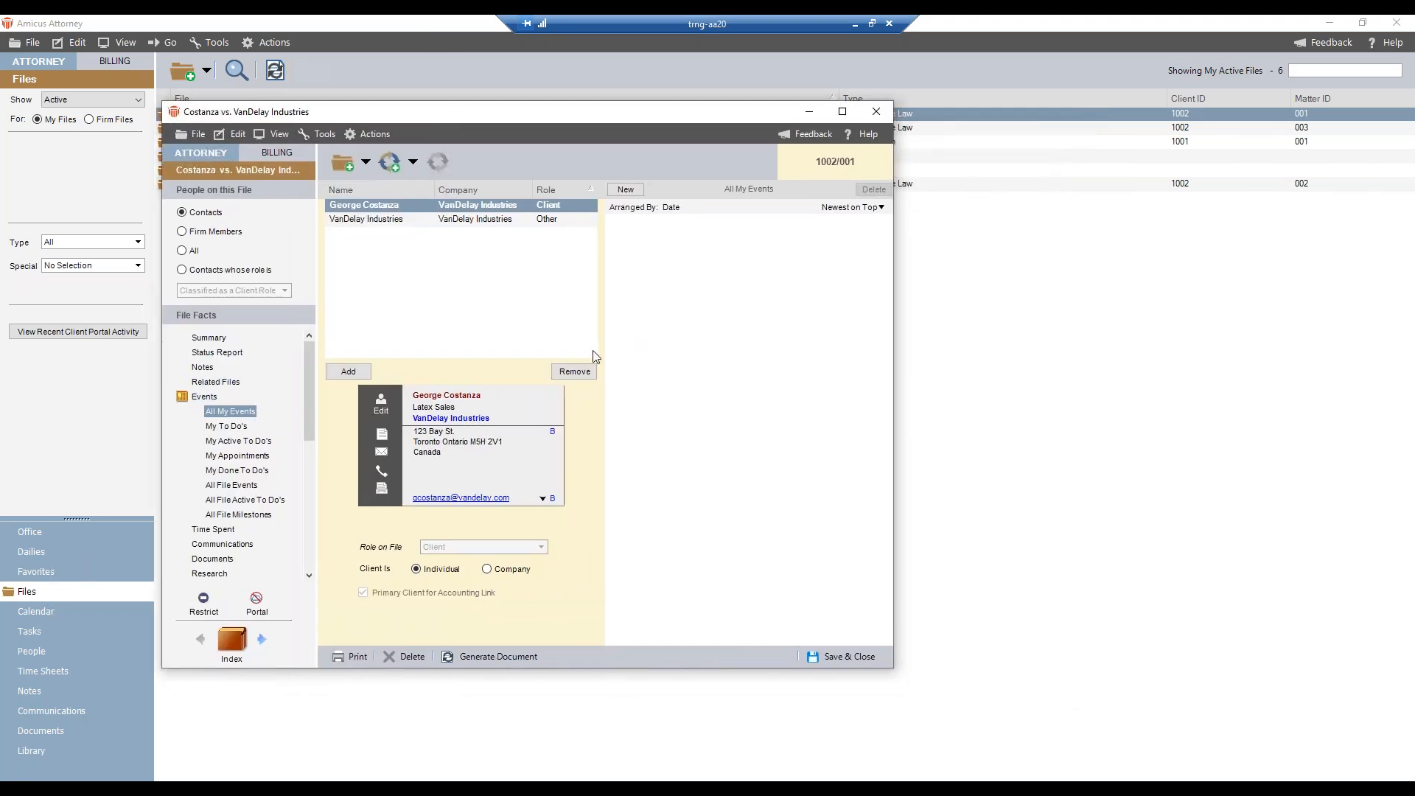
left_click(410, 167)
left_click(410, 182)
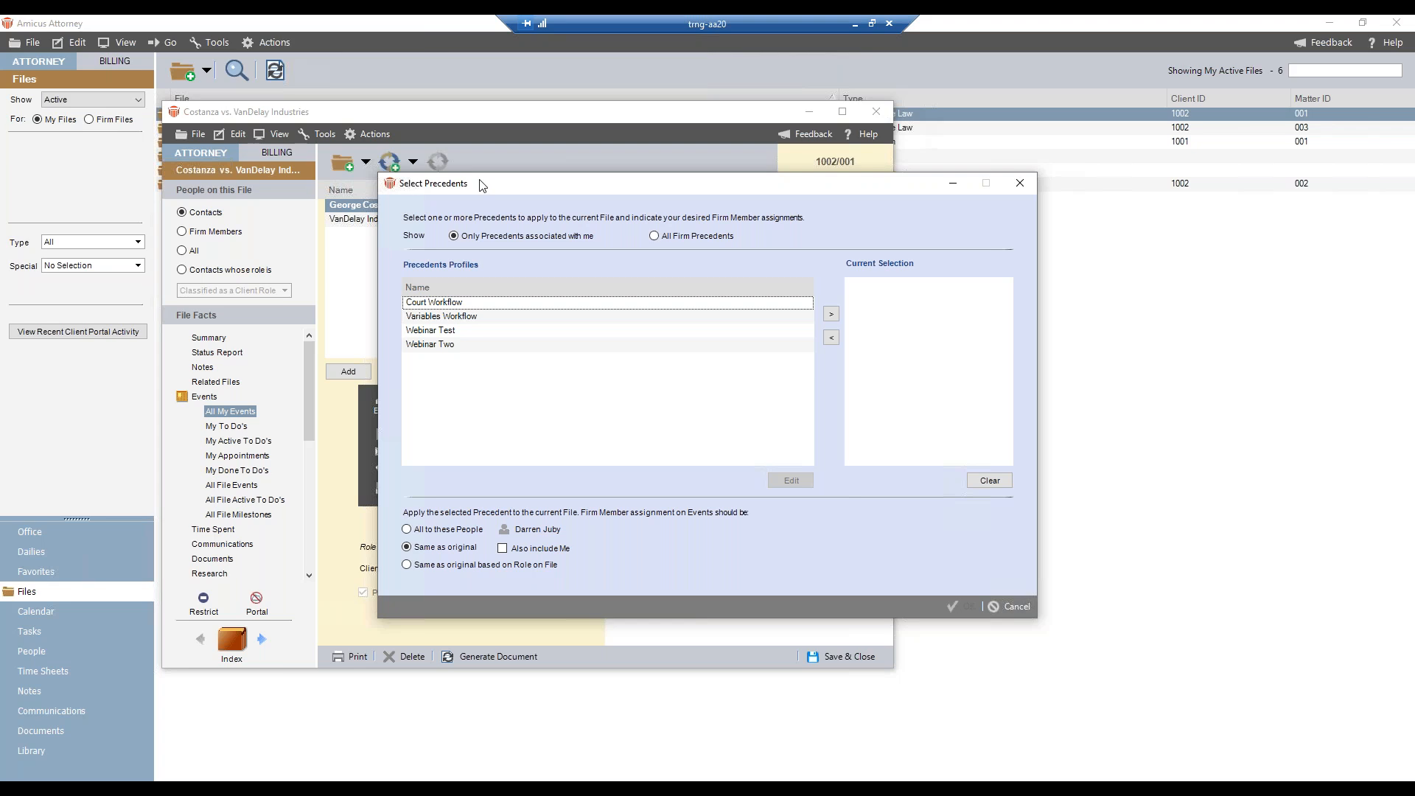
left_click_drag(477, 189, 275, 158)
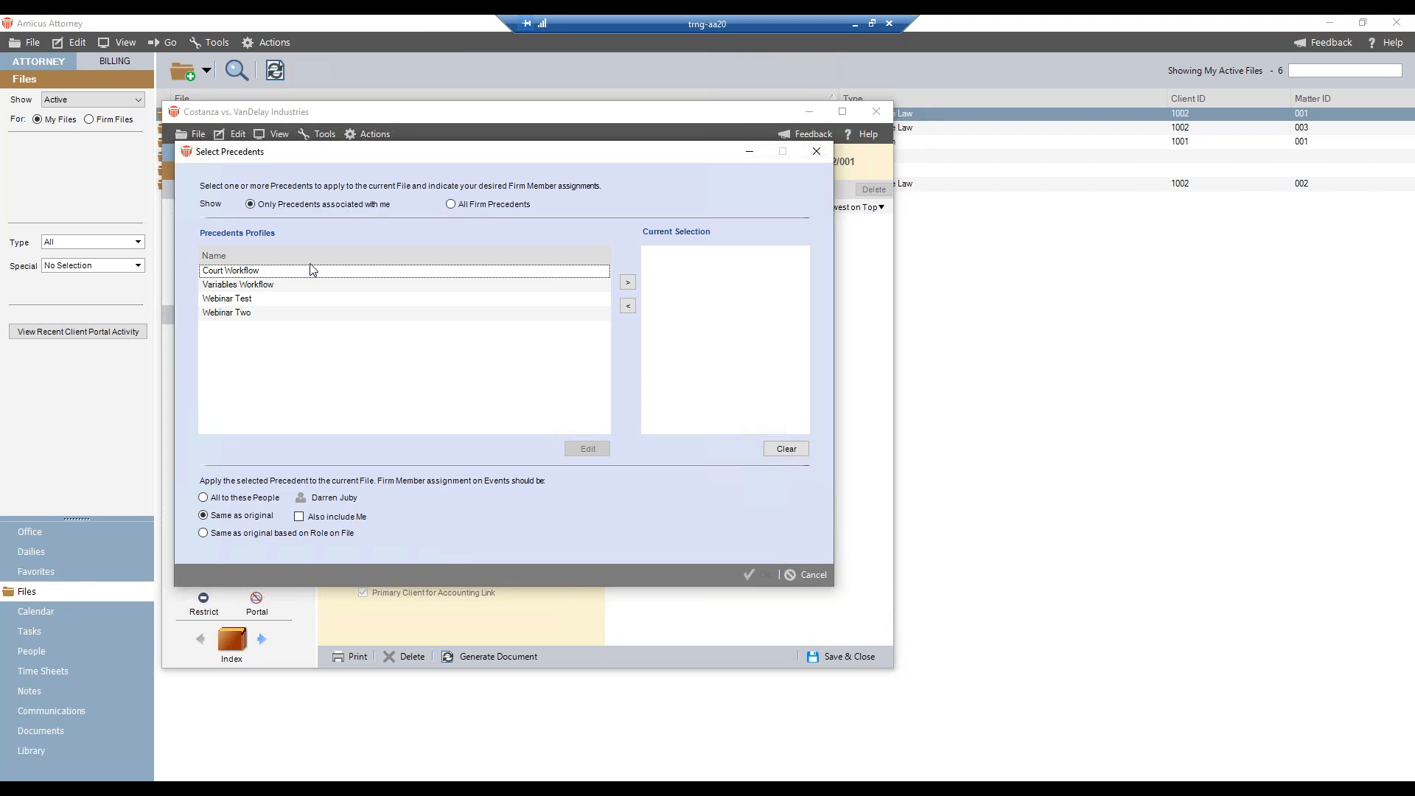
- Open the Webinar Two precedent profile for editing
left_click(243, 324)
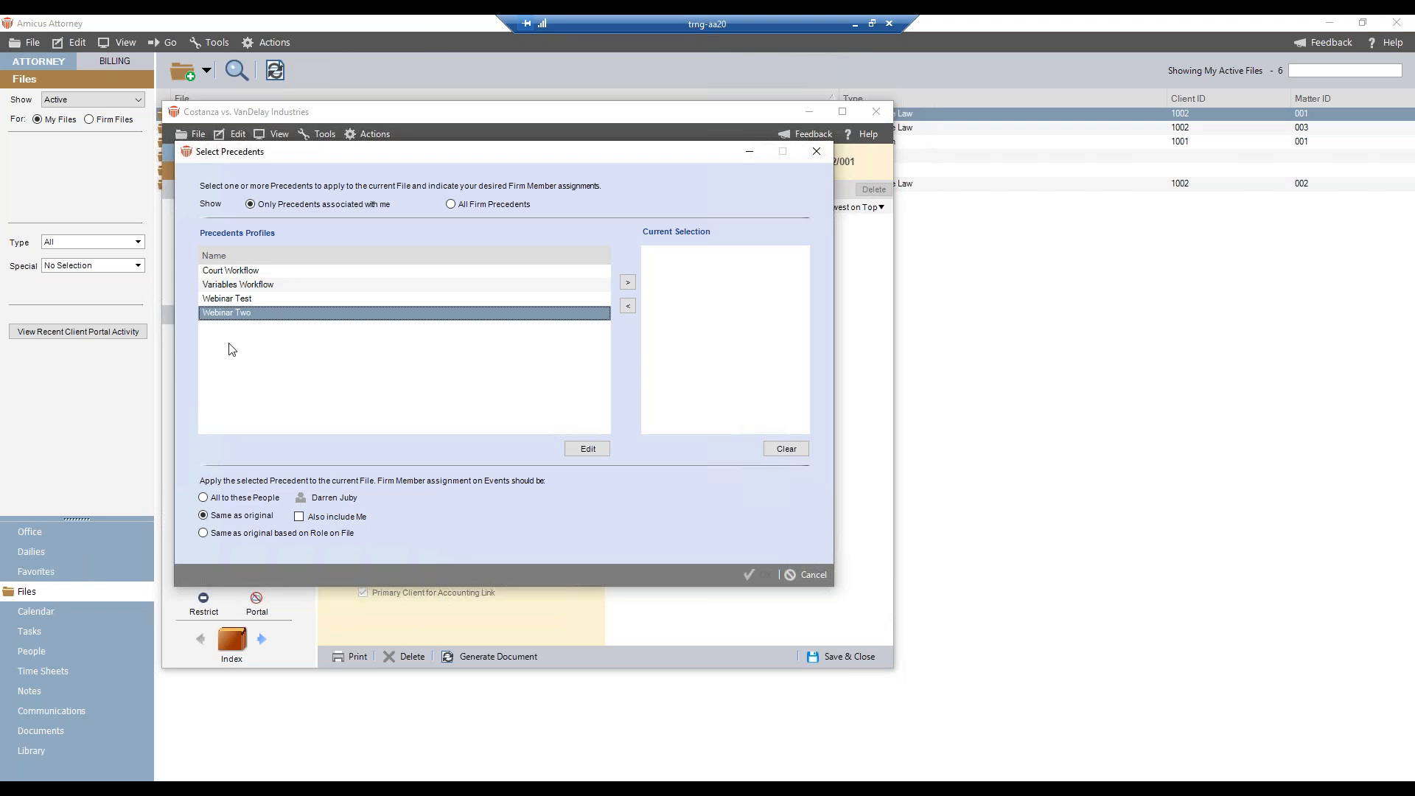
left_click(588, 448)
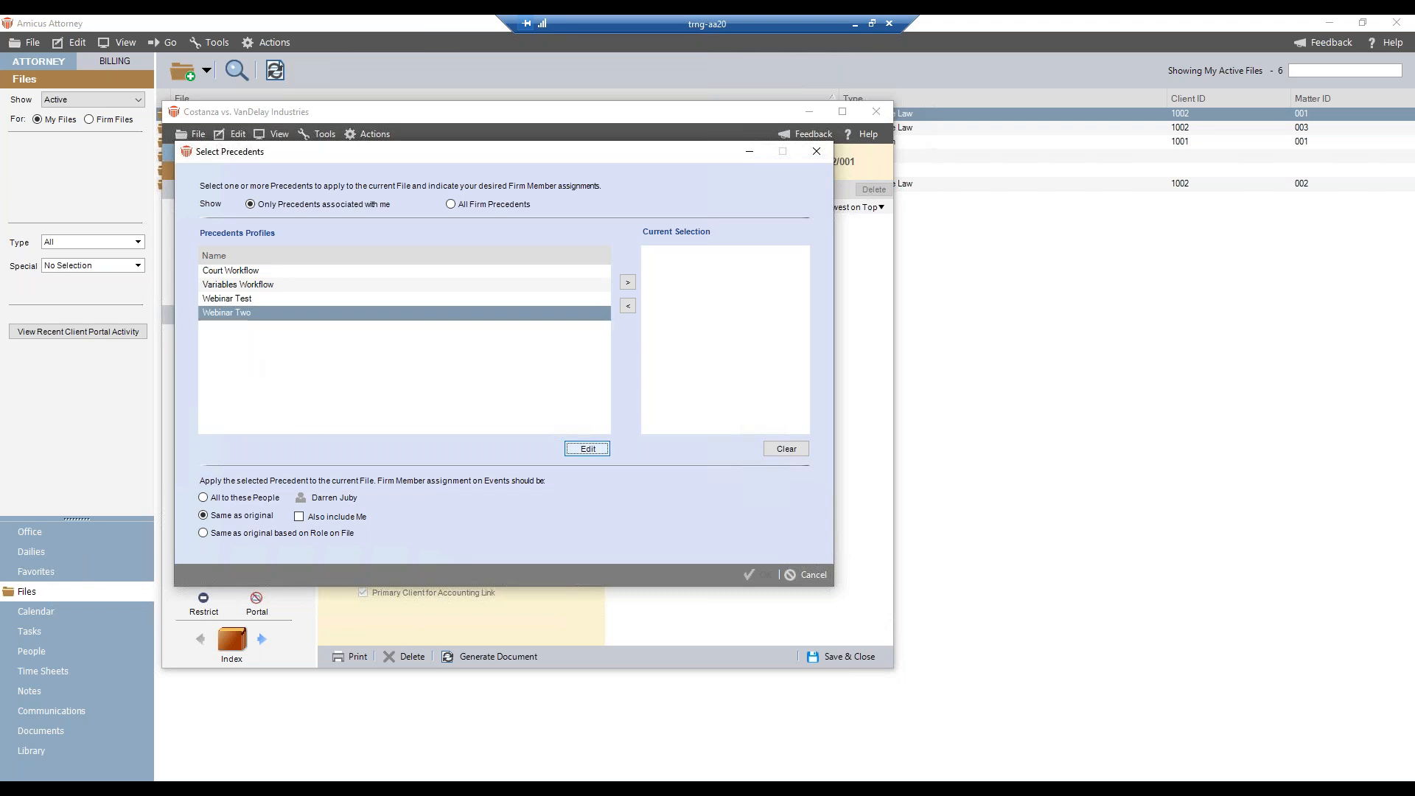
left_click_drag(472, 278, 369, 168)
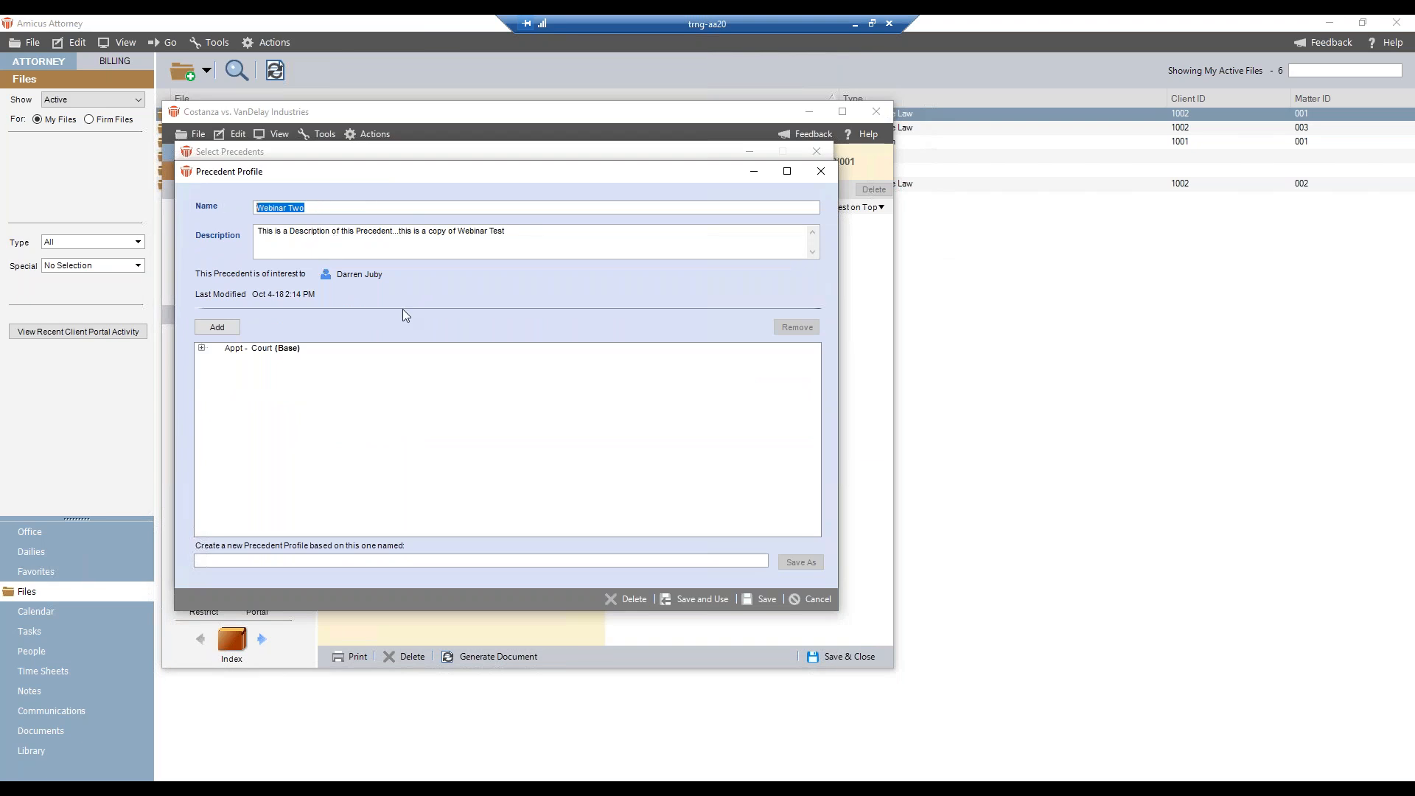
- Rename the precedent profile as Webinar Two (2)
left_click(372, 205)
type("(@)_")
key("BackSpace")
key("BackSpace")
key("BackSpace")
type("2)")
- Append ", and we are now Editing this Precedent" to the precedent's description
left_click(524, 228)
type(", and we are now")
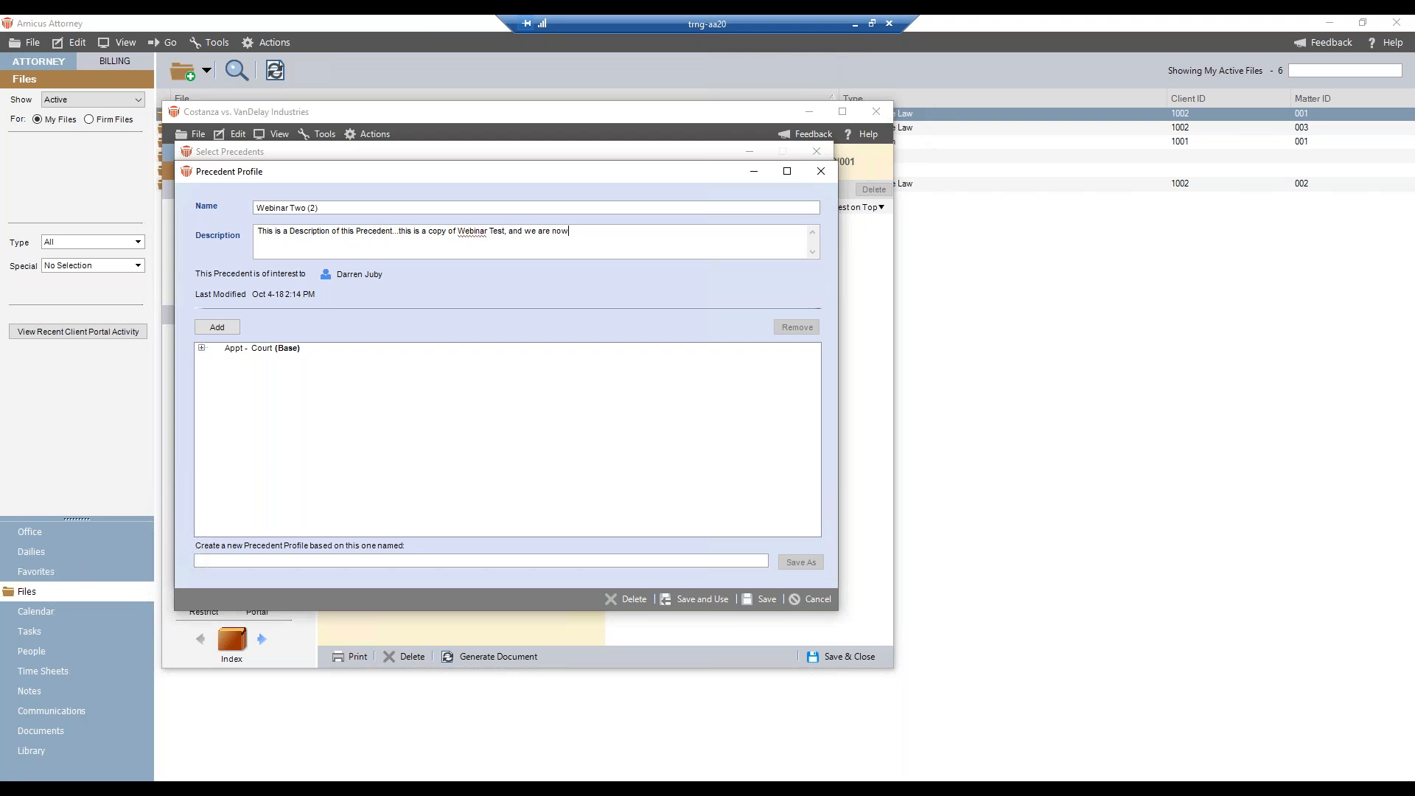
type(" Editing this Precedent, a")
key("BackSpace")
key("BackSpace")
- Expand the events linked to Court and delete the Prepare for Conference To Do from the precedent
left_click(202, 347)
left_click(216, 360)
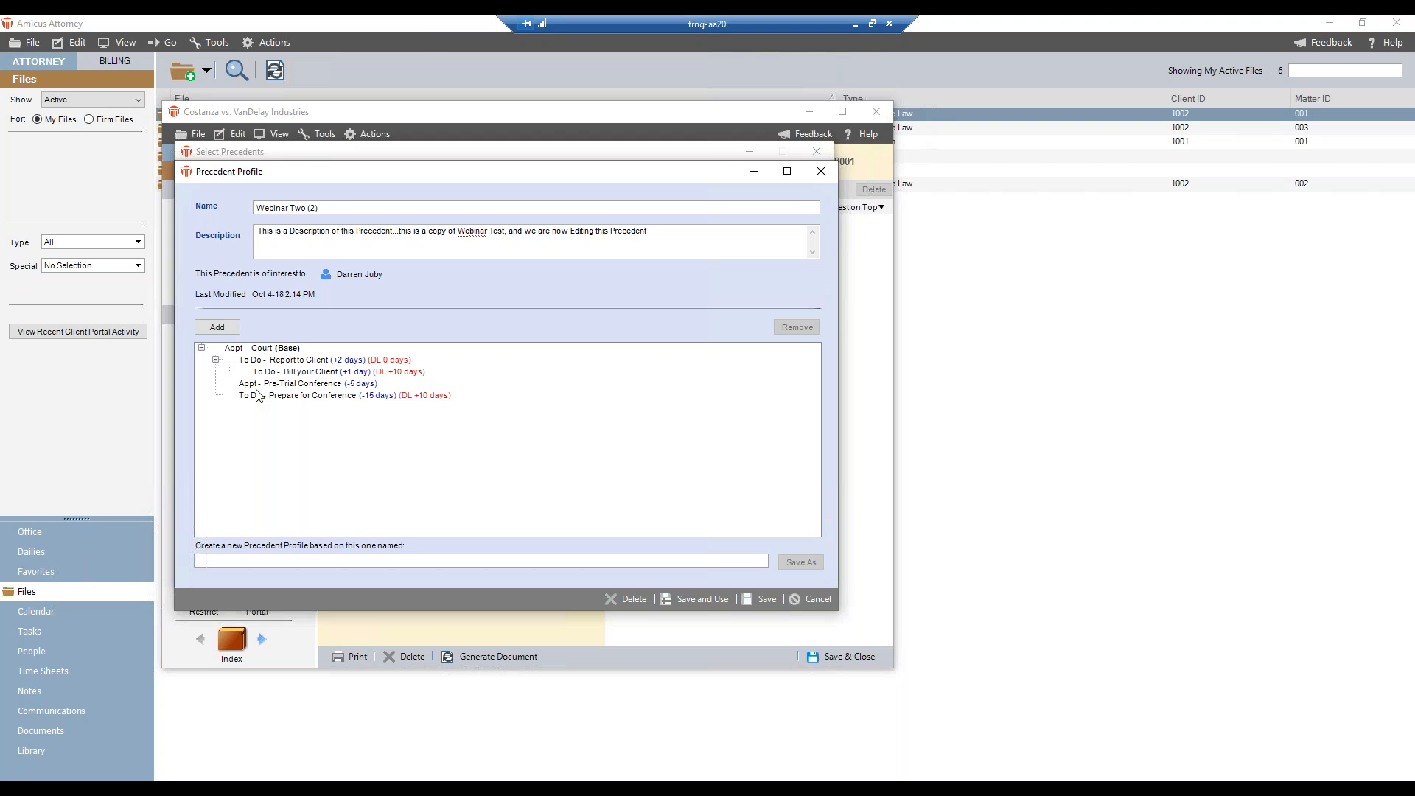
left_click(293, 398)
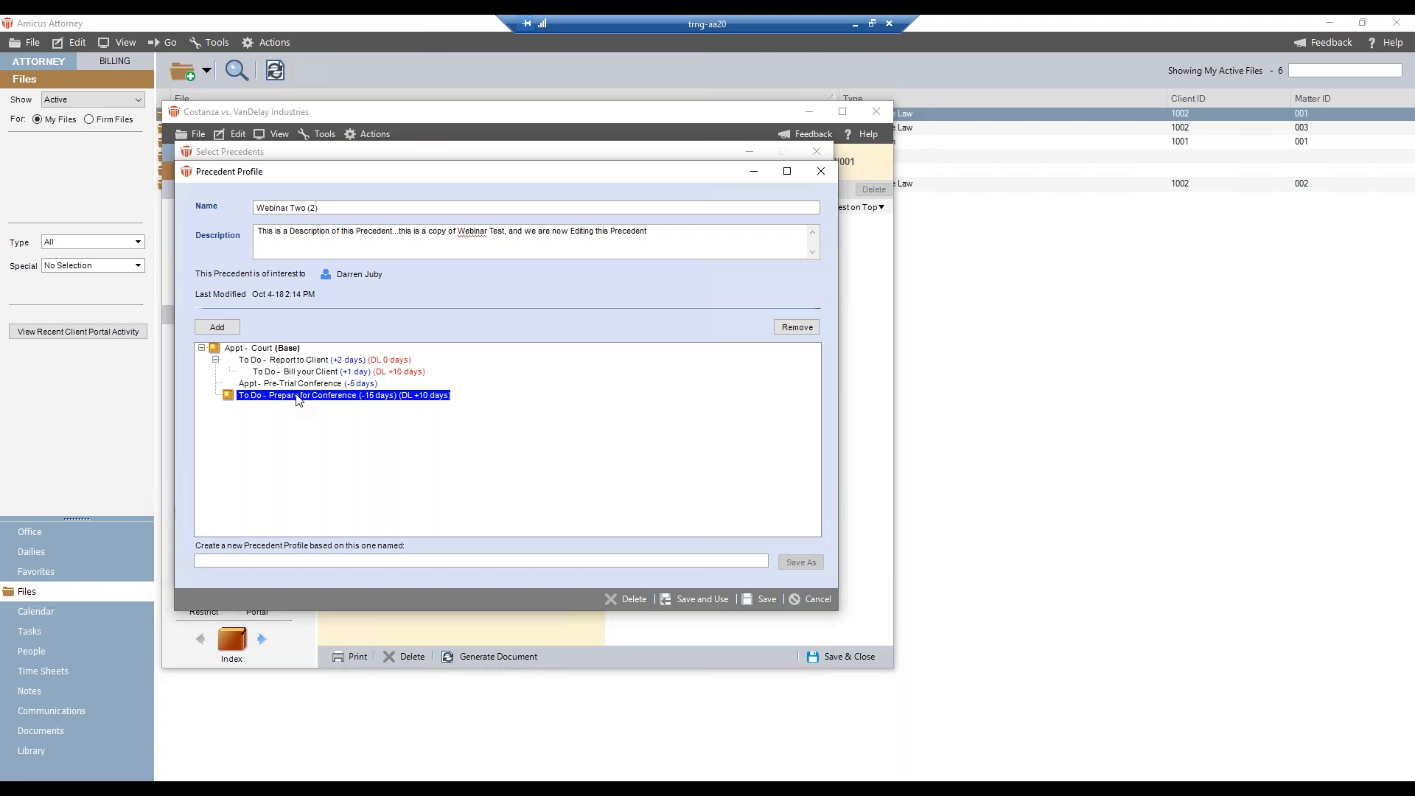
double_click(298, 396)
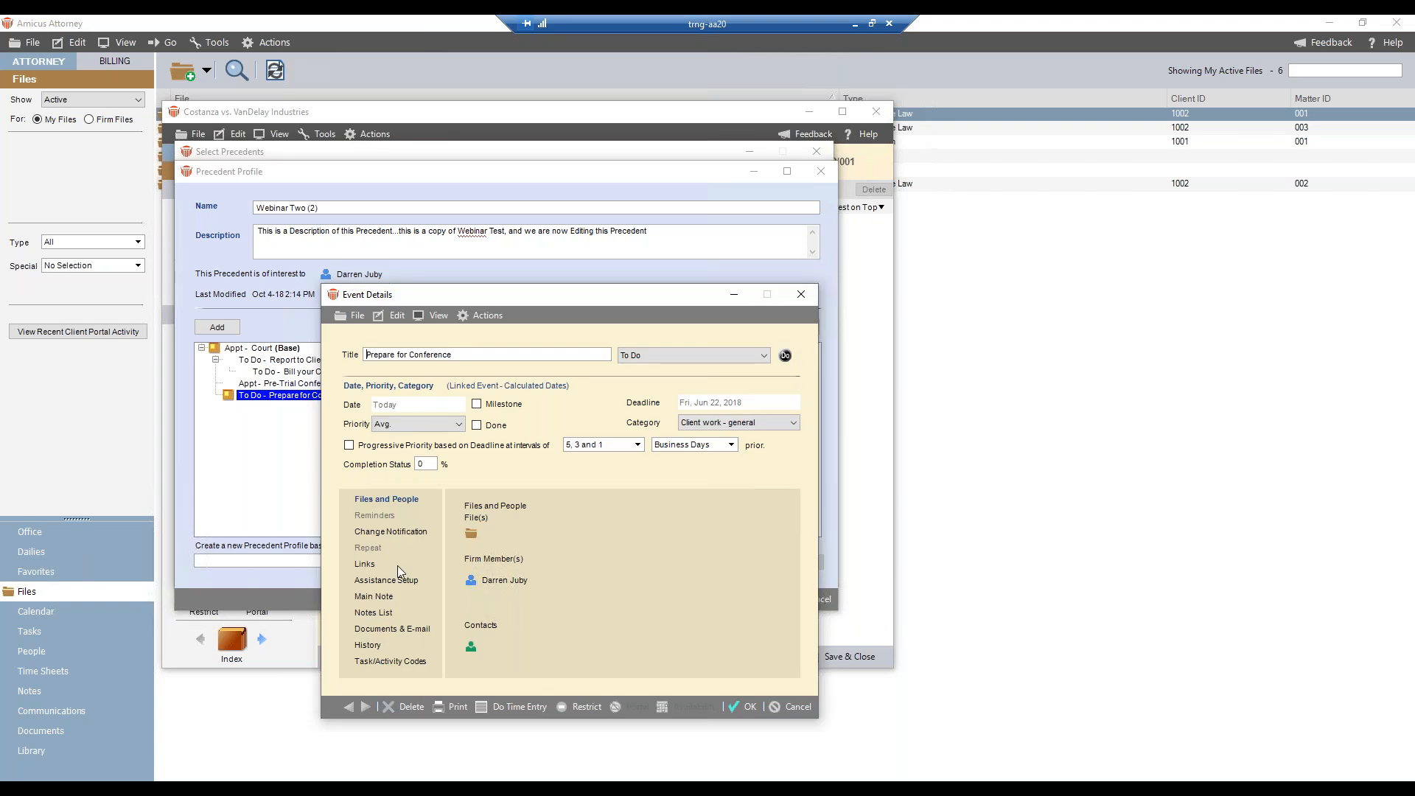
left_click(412, 707)
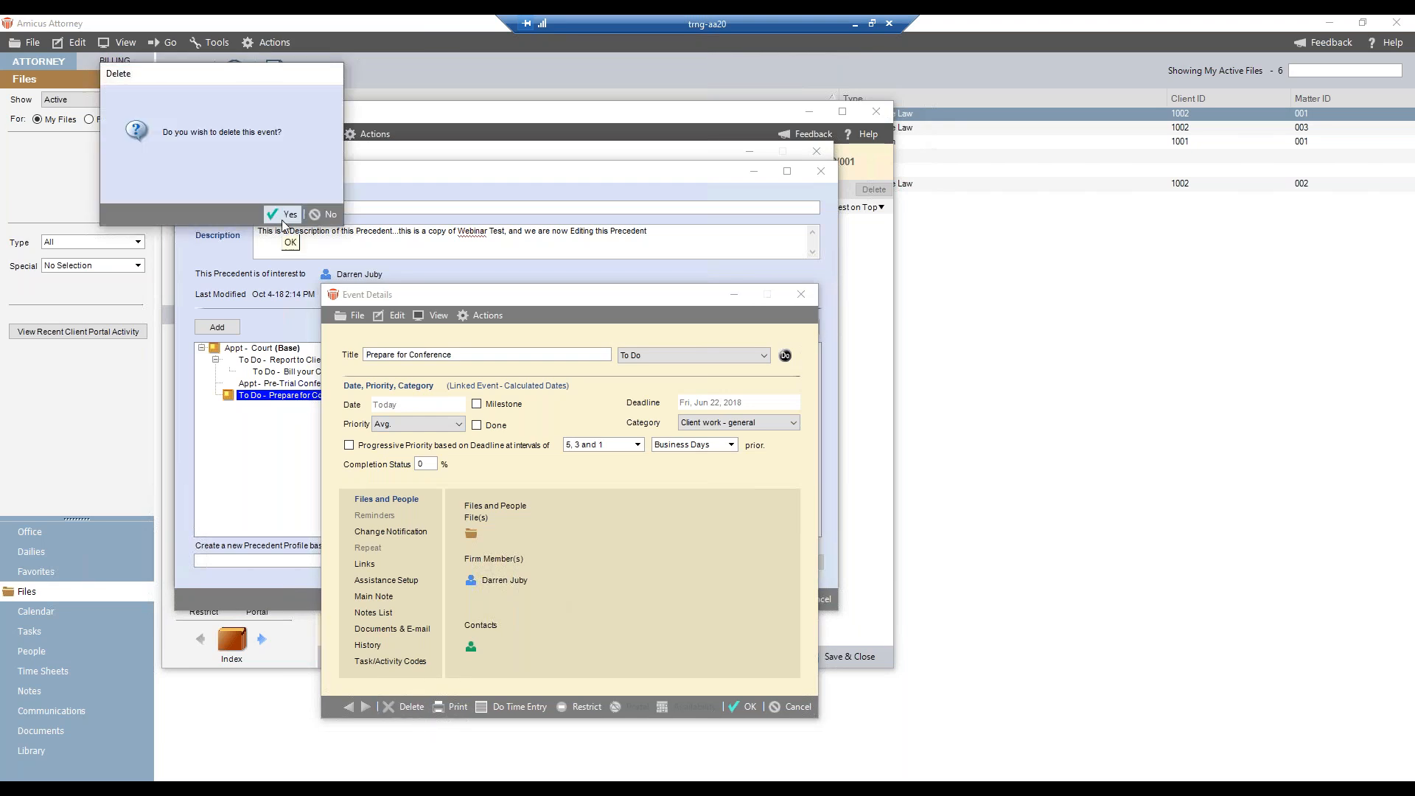
left_click(282, 215)
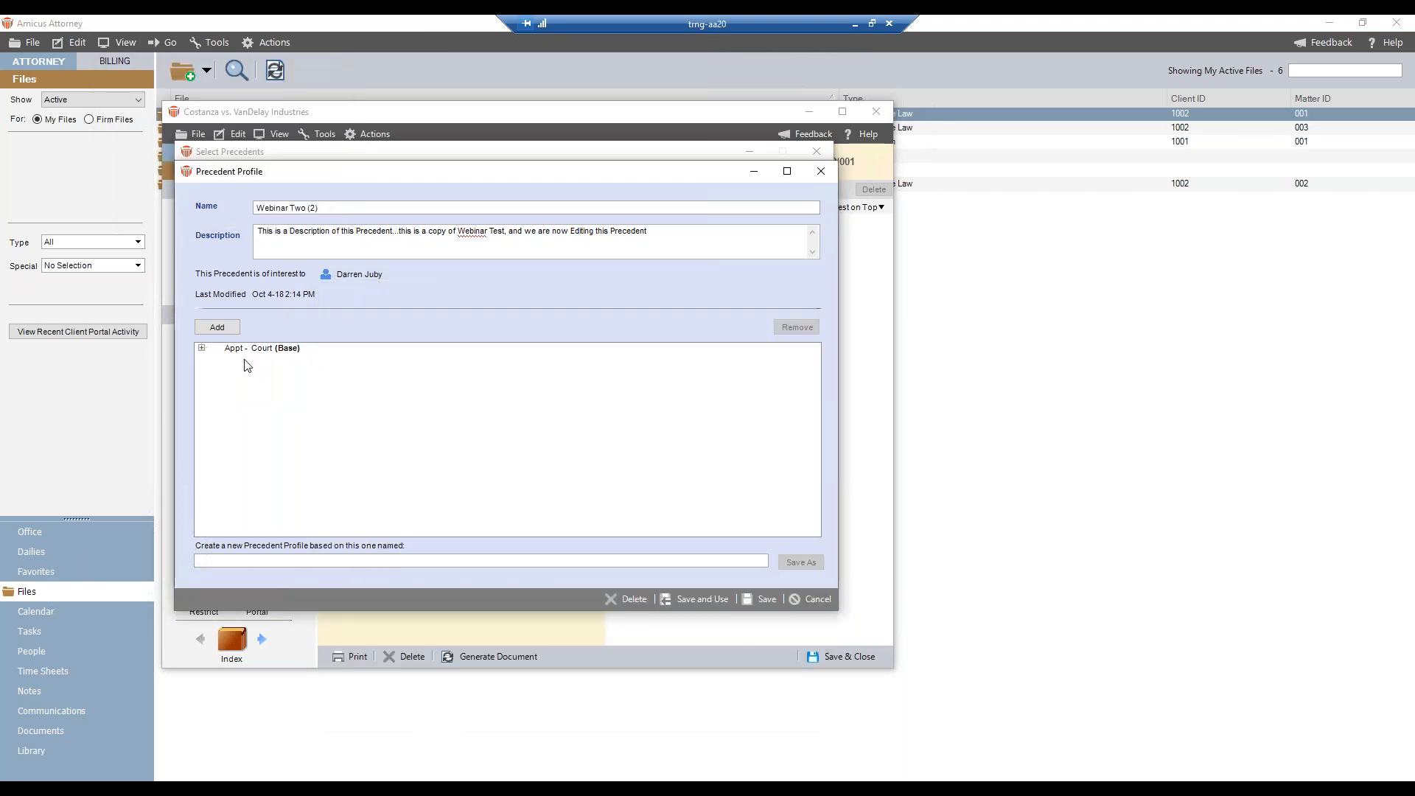
- Add a blank unlinked To Do to the precedent's events and remove it again
left_click(202, 348)
left_click(216, 360)
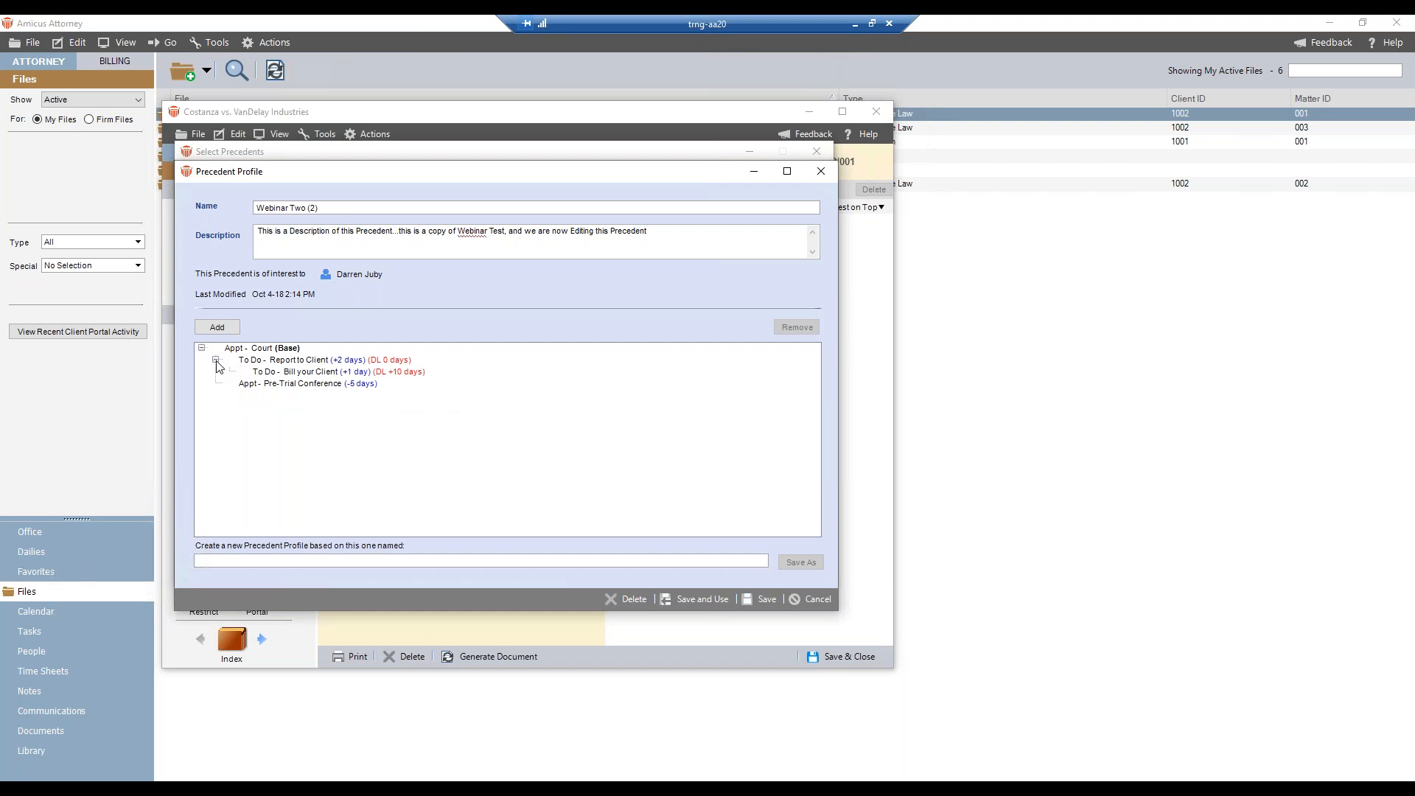
left_click(263, 384)
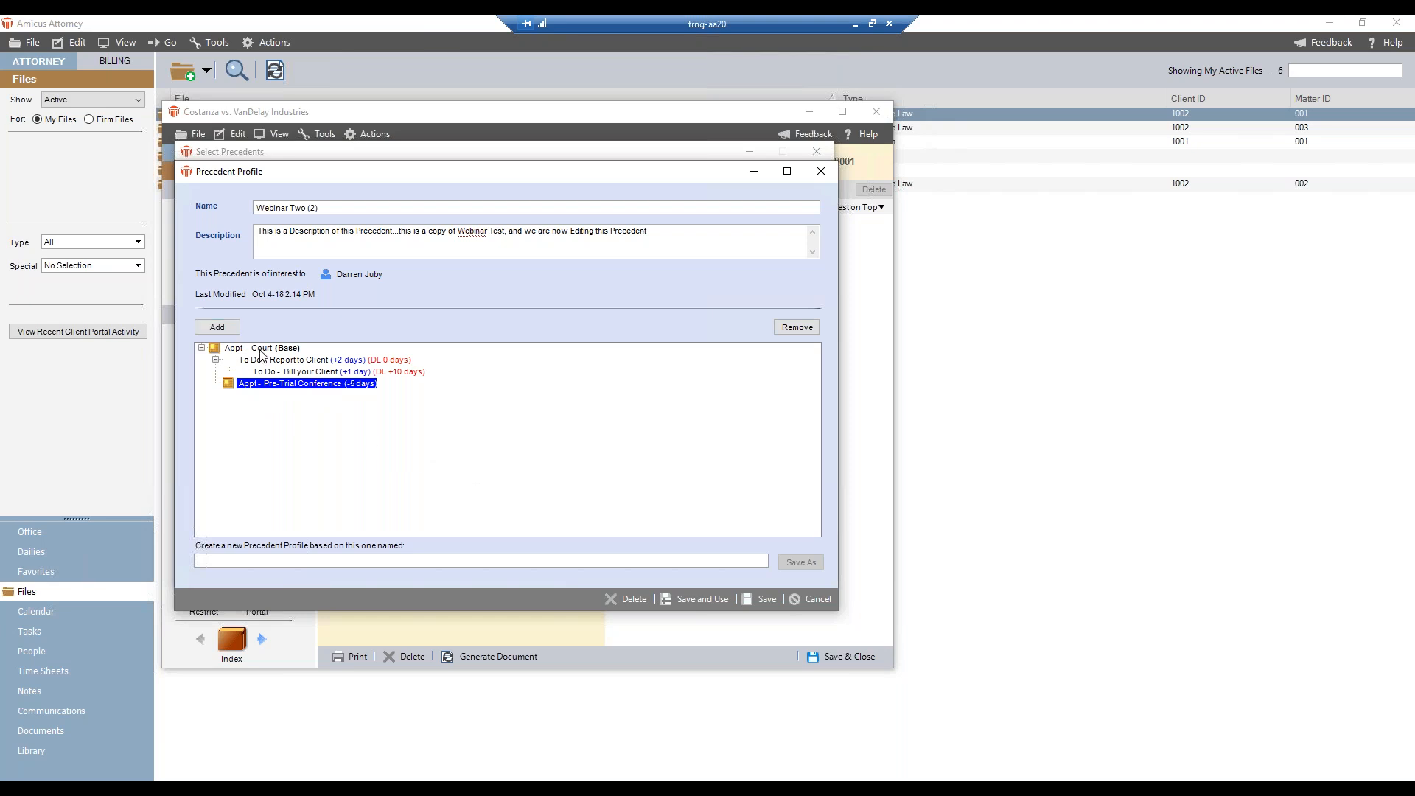
left_click(232, 331)
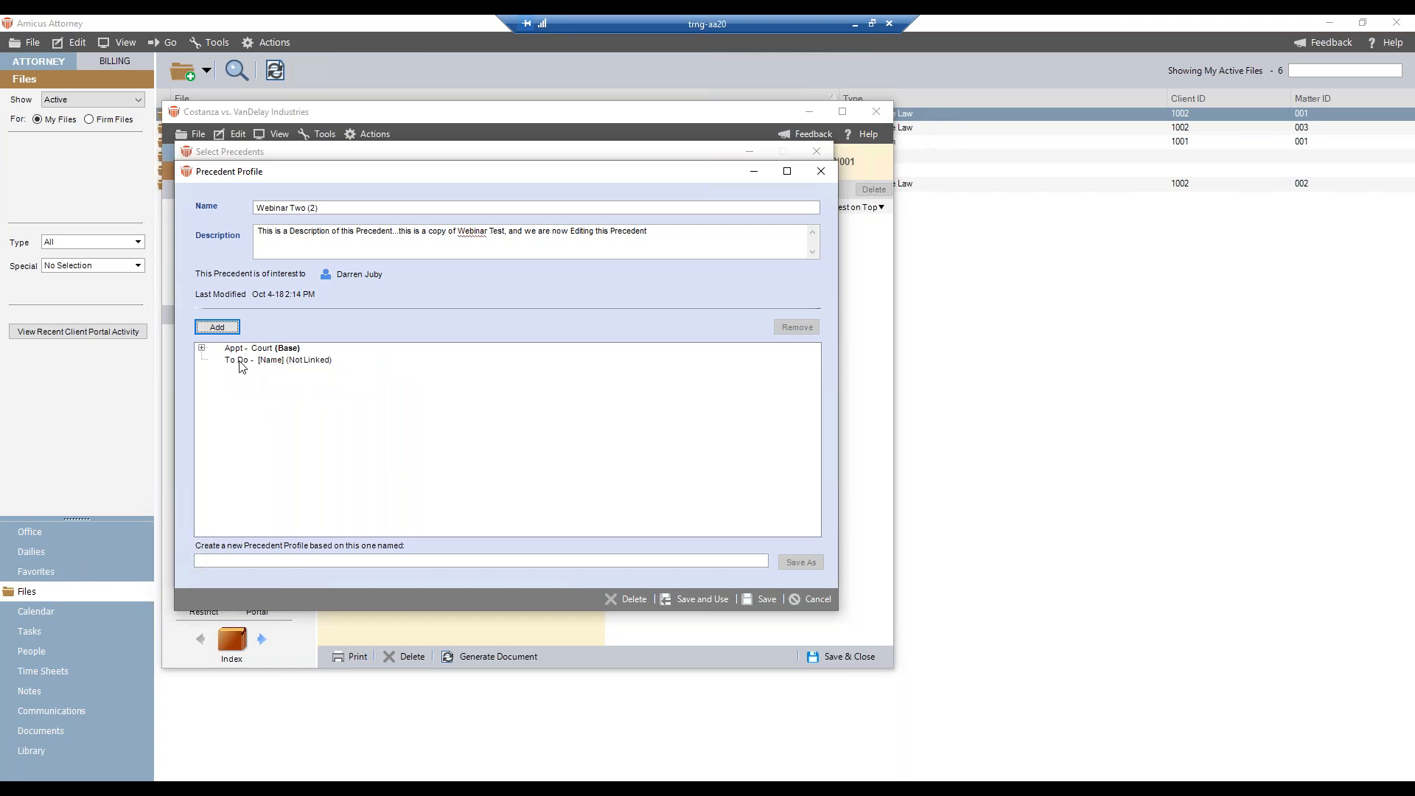
left_click(243, 362)
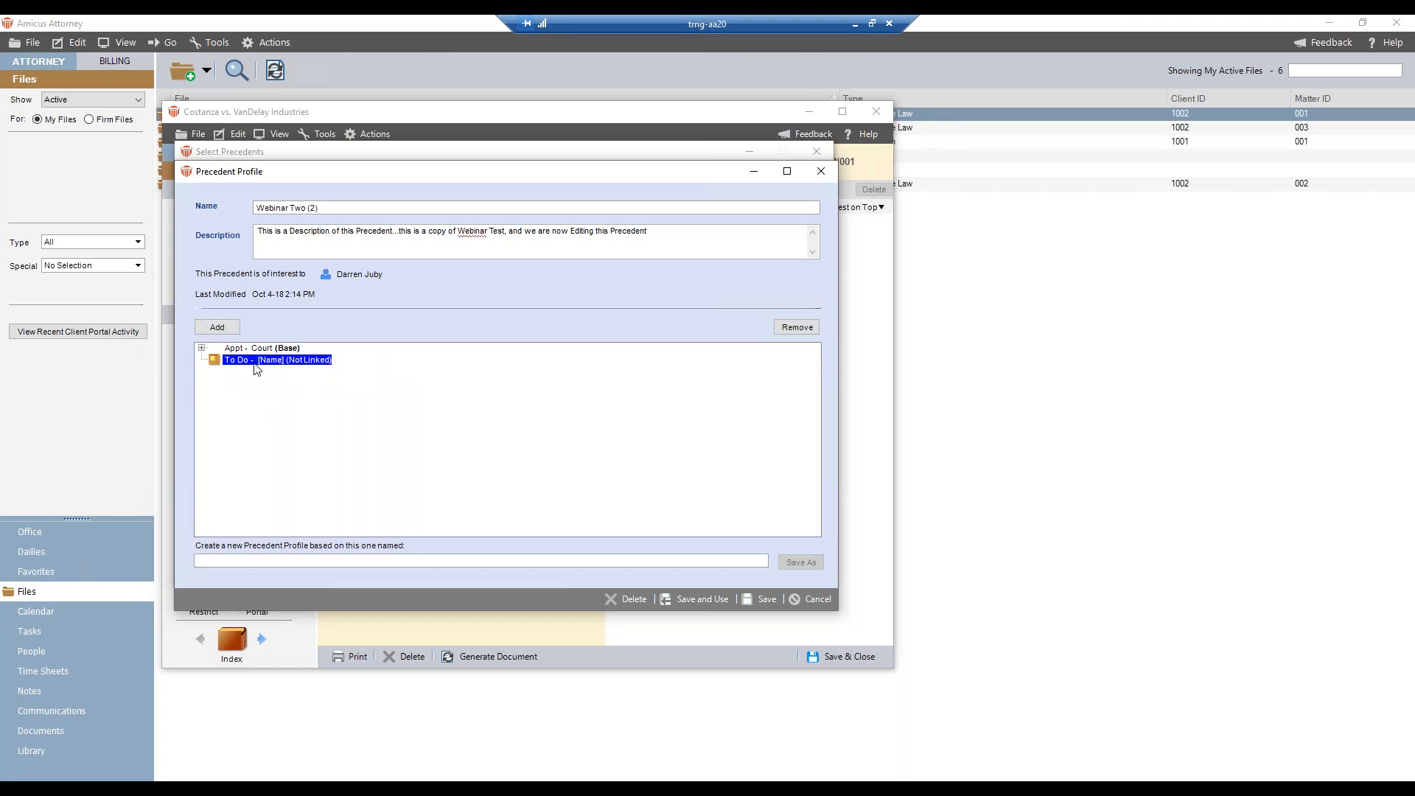
left_click(796, 329)
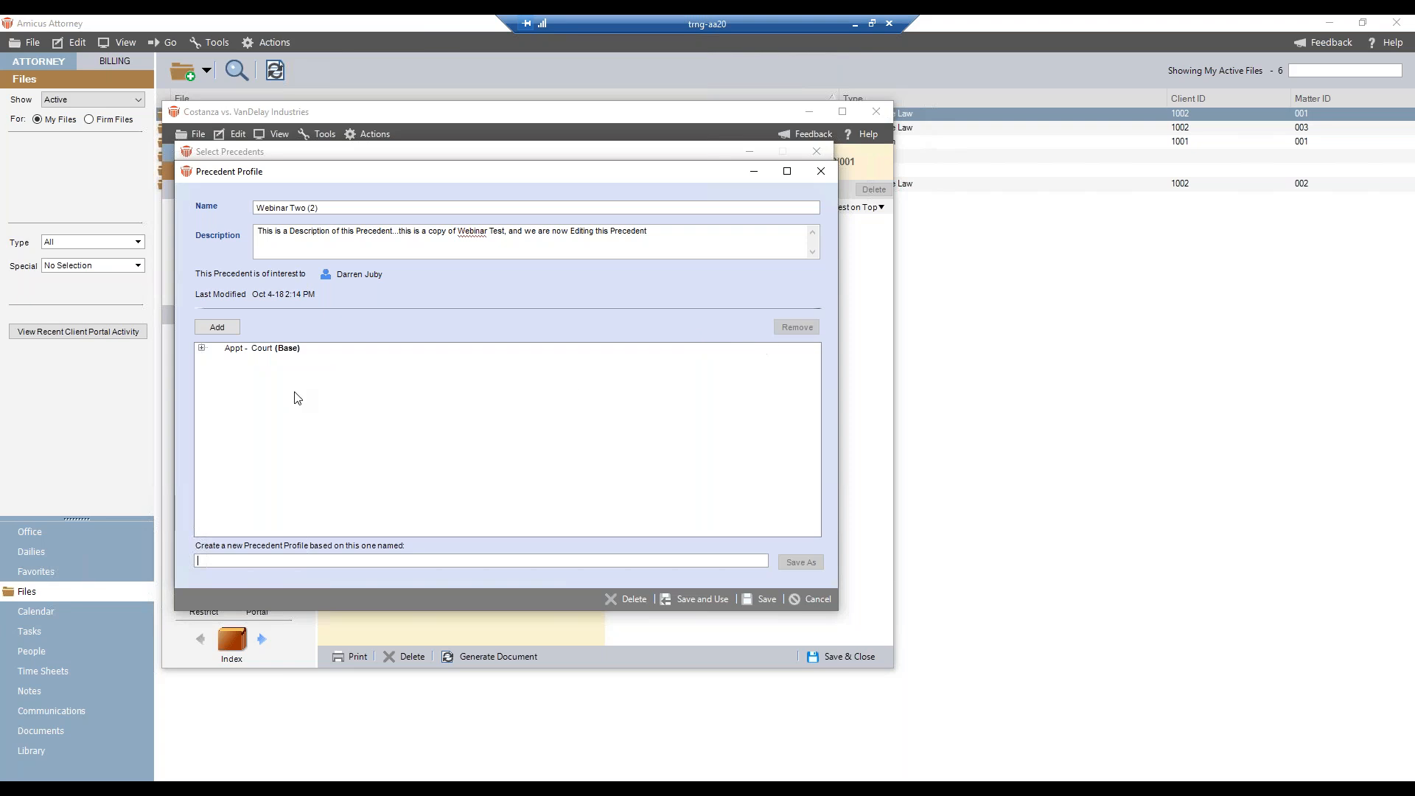
- Expand the Court events again and remove the (2) suffix from the precedent's name
left_click(202, 348)
left_click(215, 360)
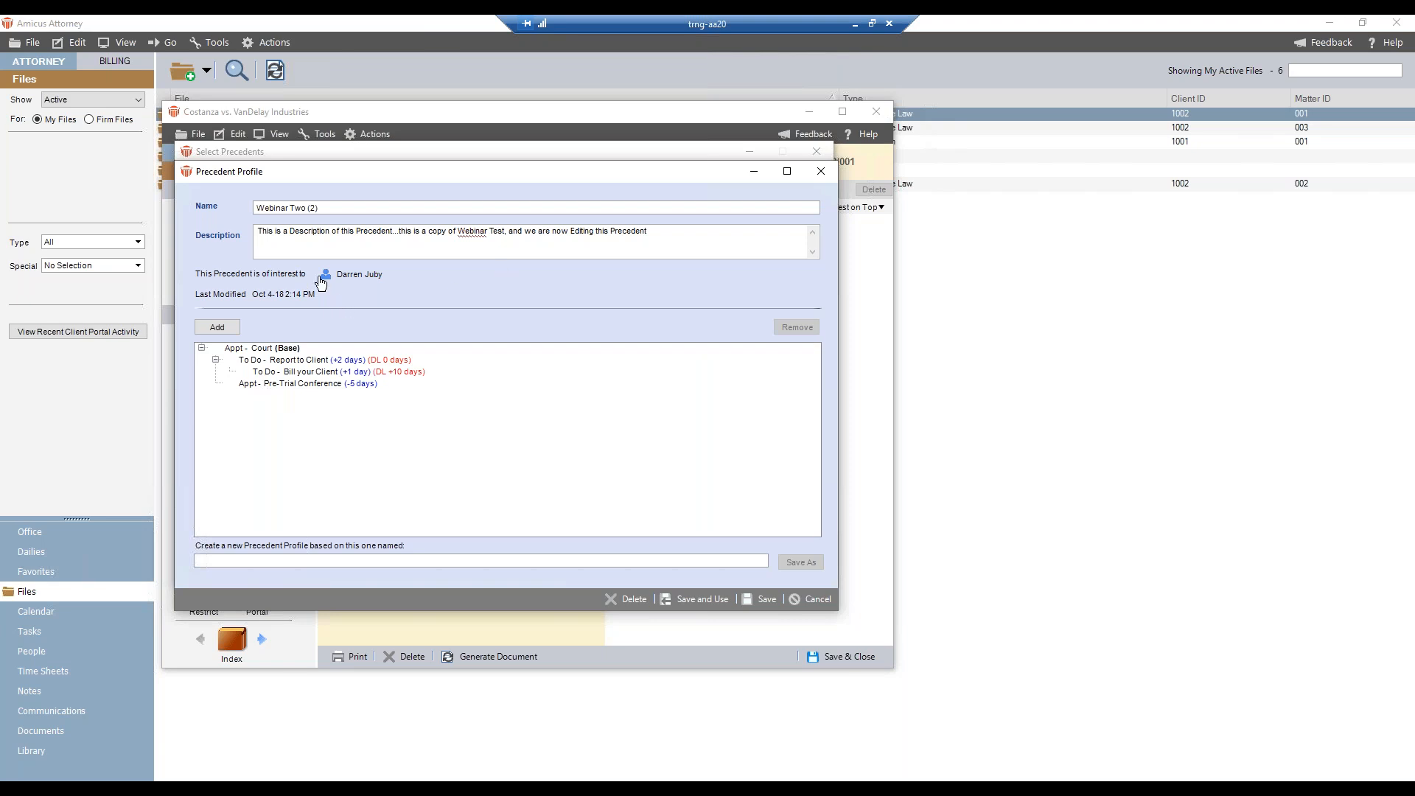
left_click_drag(335, 210, 310, 212)
key("BackSpace")
- Save and use the precedent on this file, with firm member assignments the same as original based on Role on File
left_click(701, 599)
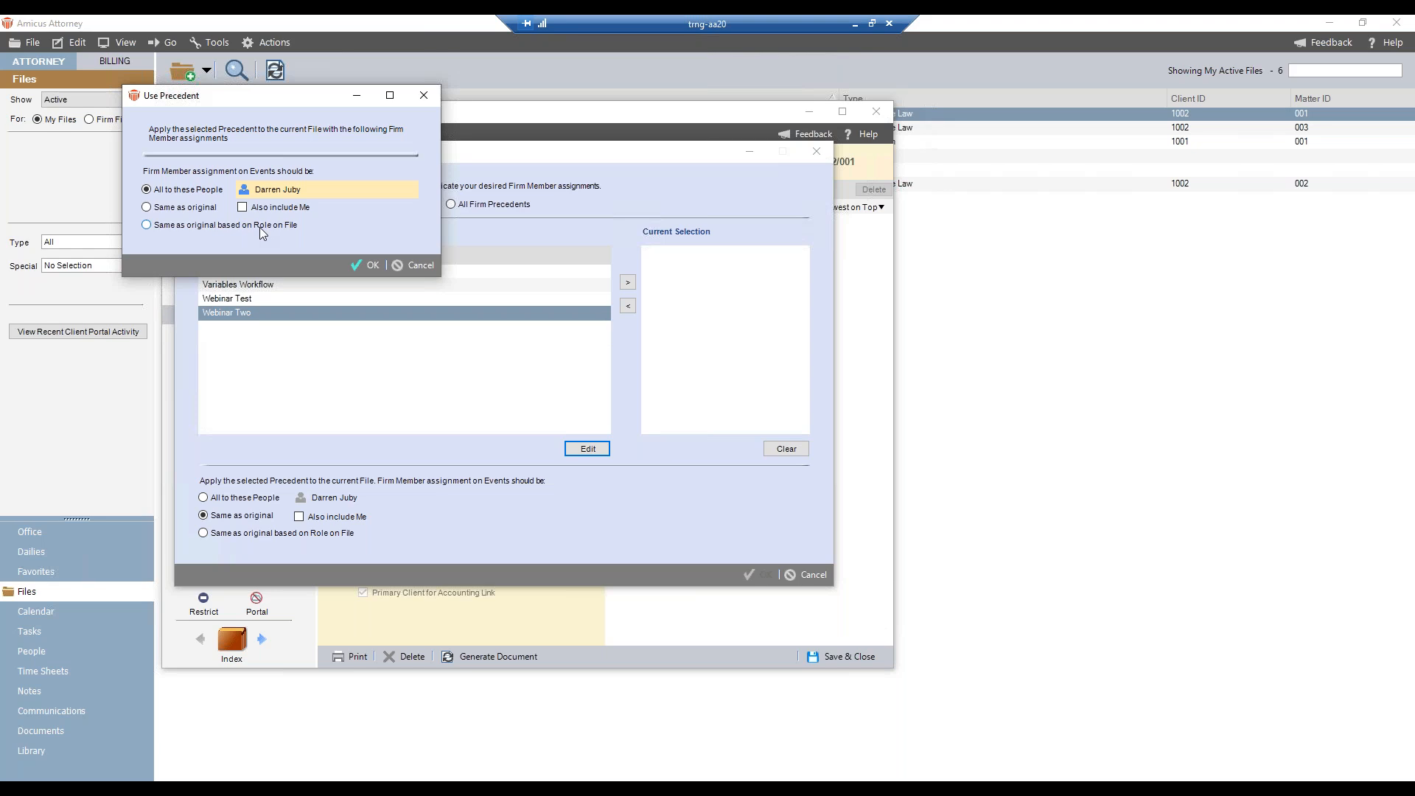
left_click(145, 226)
left_click(363, 264)
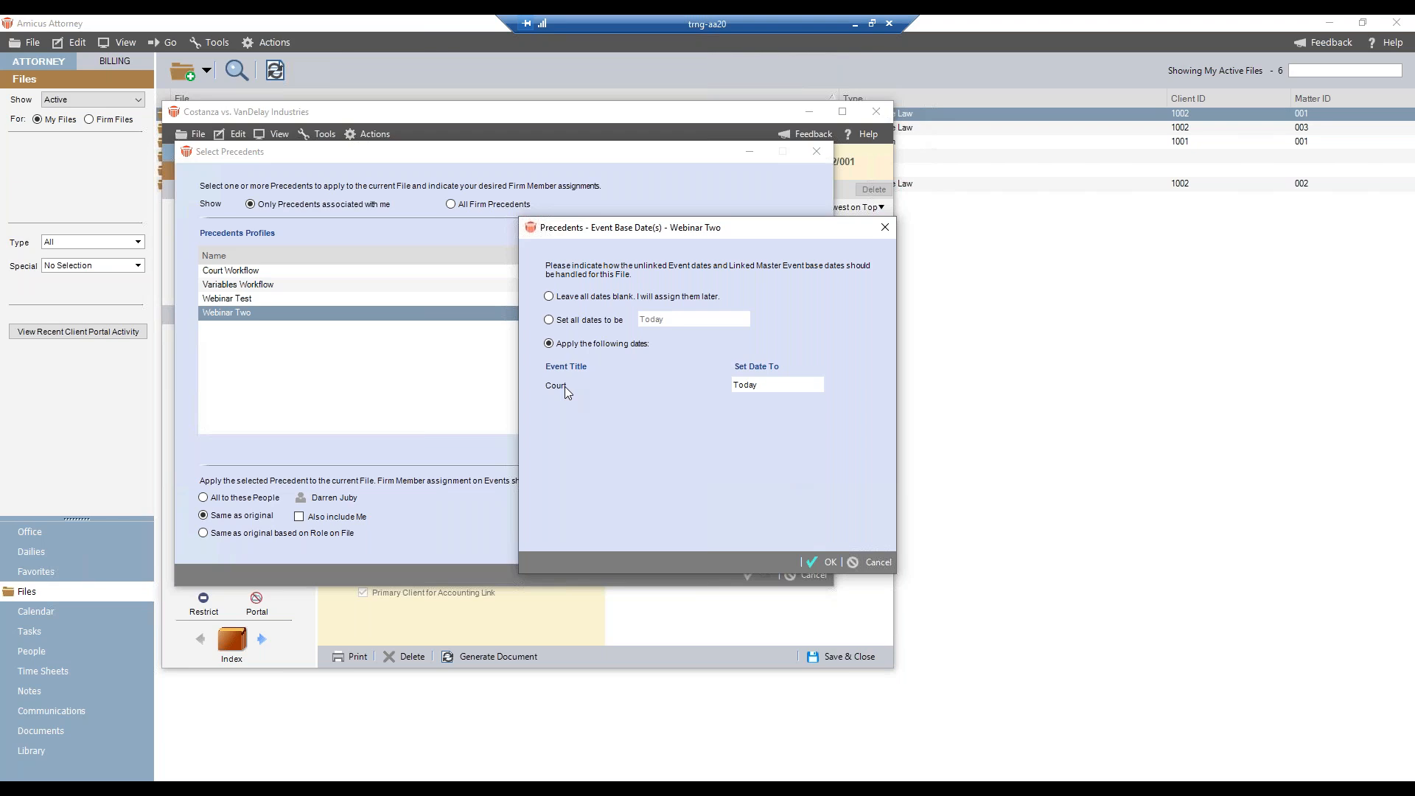
- Set the base date of the Court event to October 25, 2018 and apply the precedent to the file
left_click(737, 385)
left_click(816, 384)
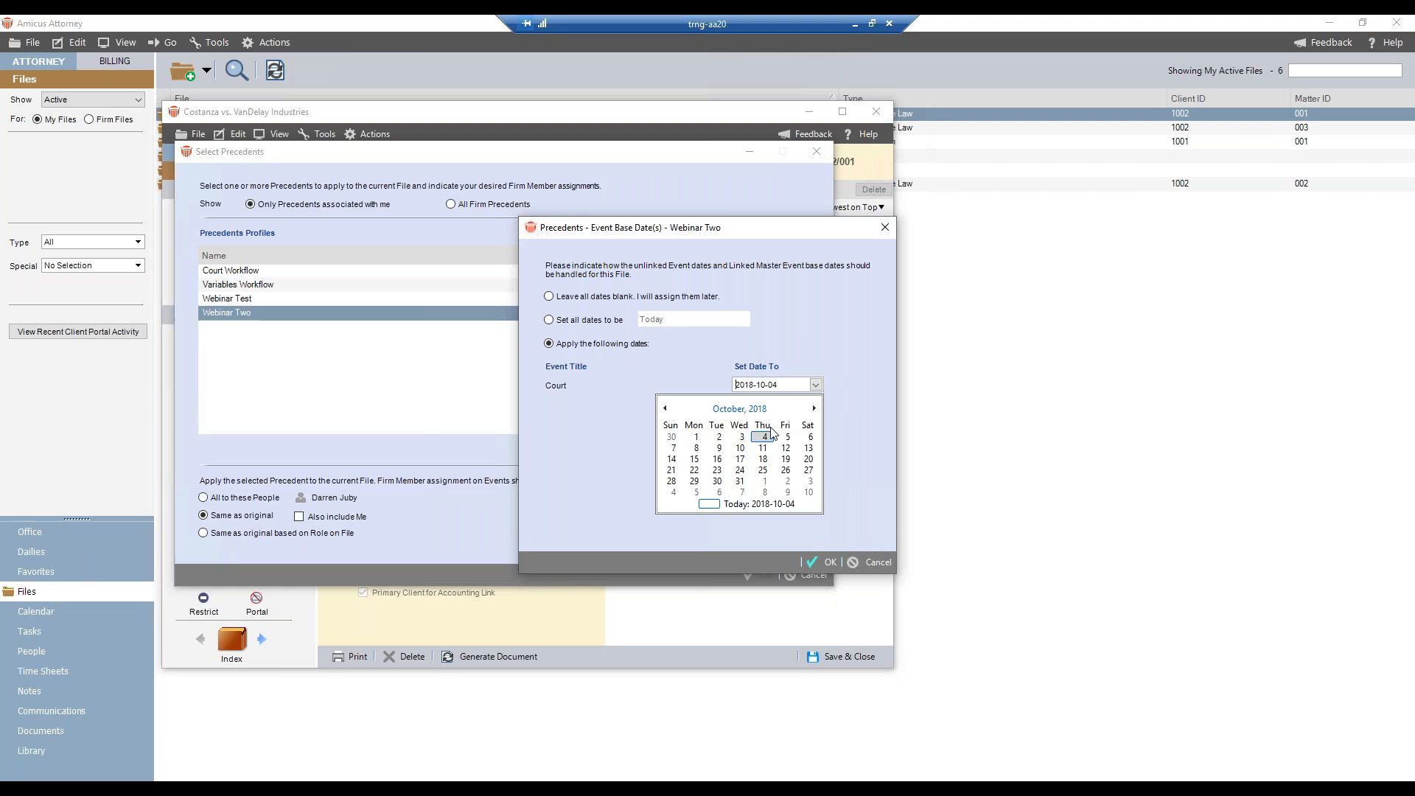
left_click(763, 472)
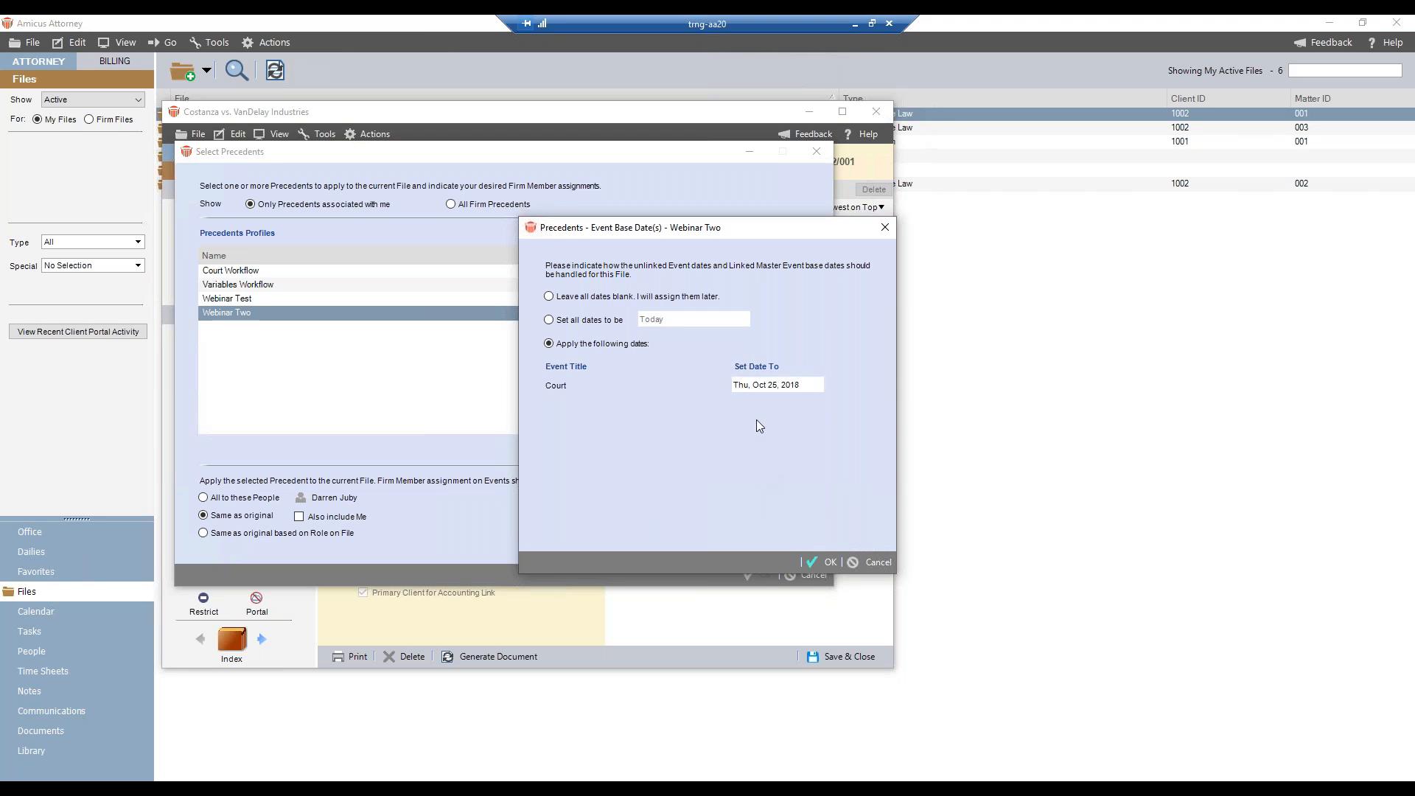
left_click(825, 560)
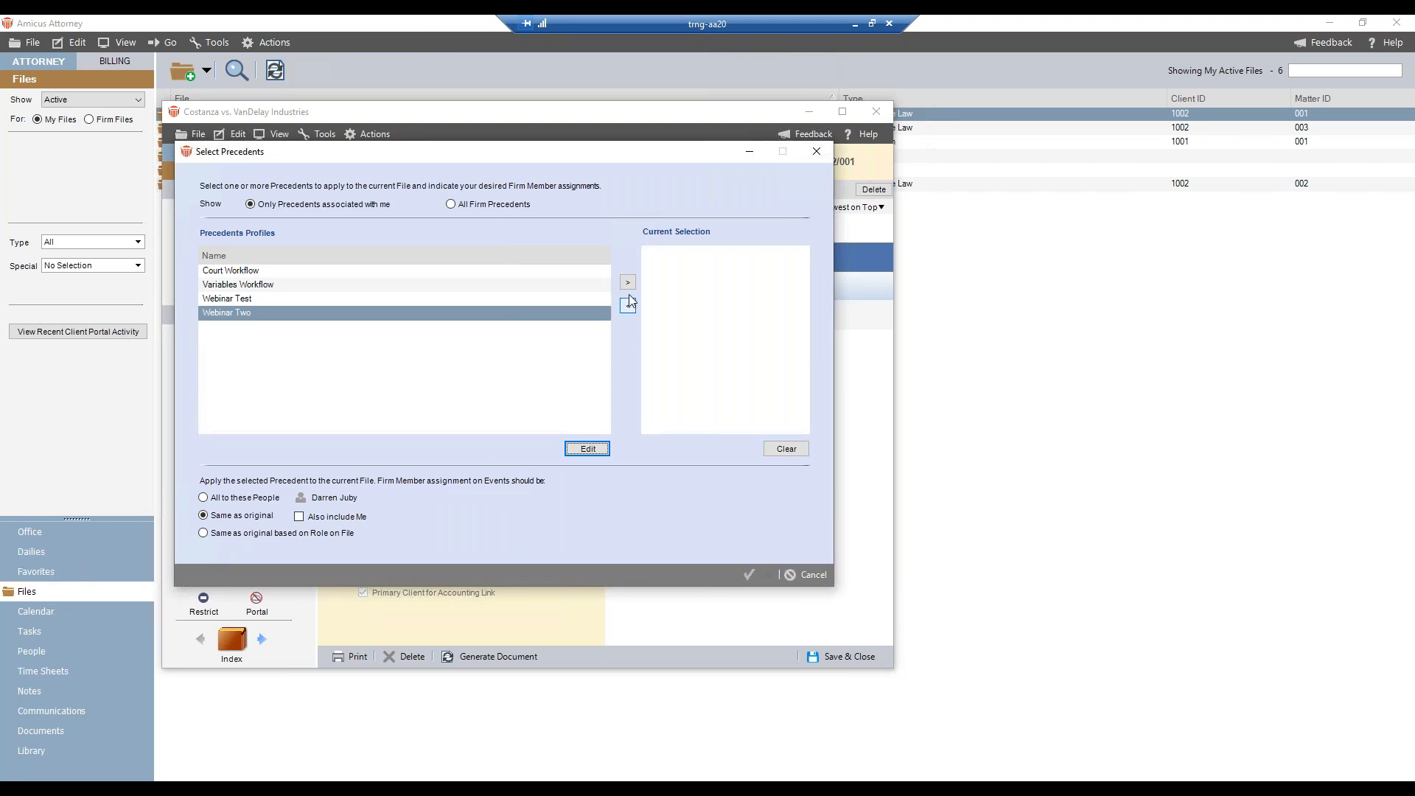
- Close the precedent selection and look through the file's Report to Client, Court, Pre-Trial Conference and Bill your Client events
left_click(813, 574)
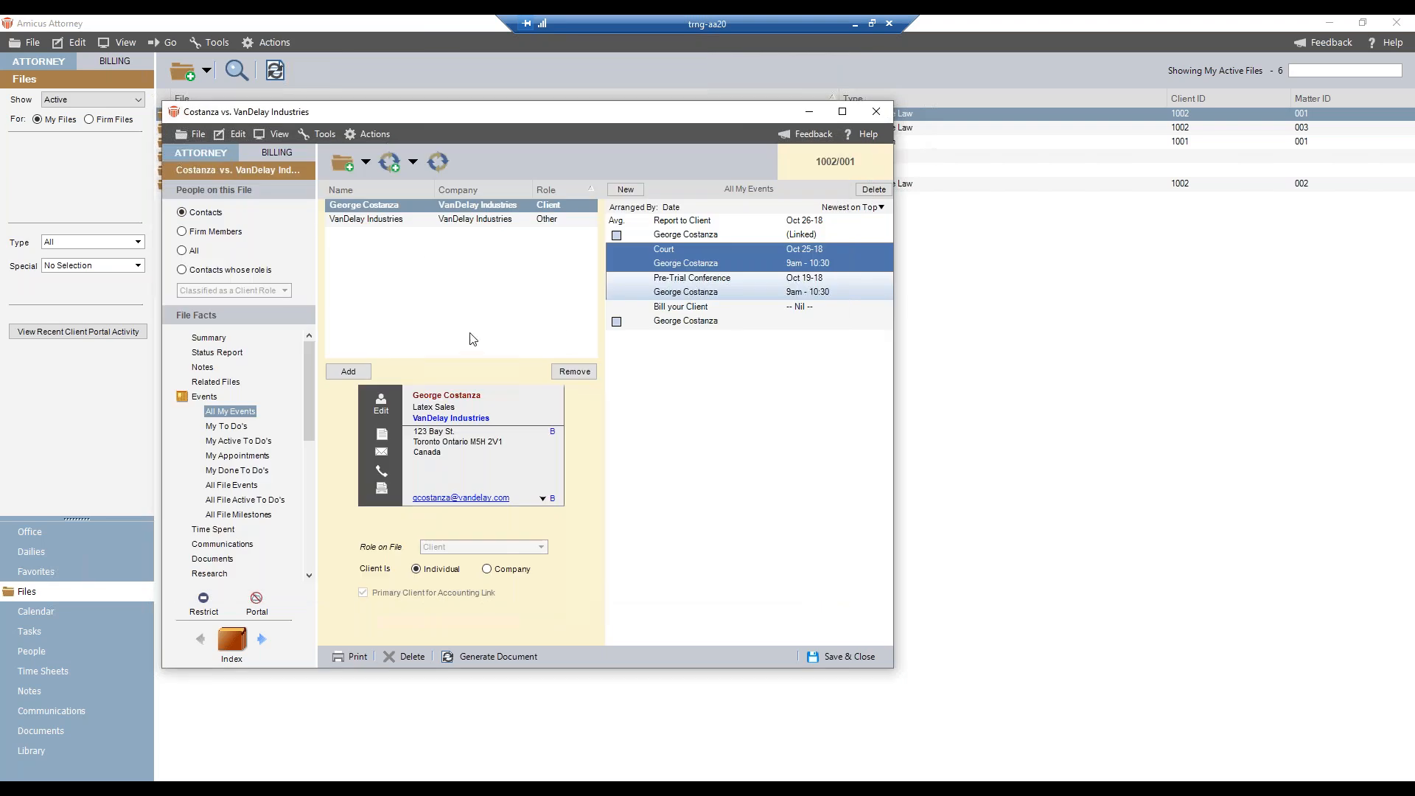
left_click(681, 230)
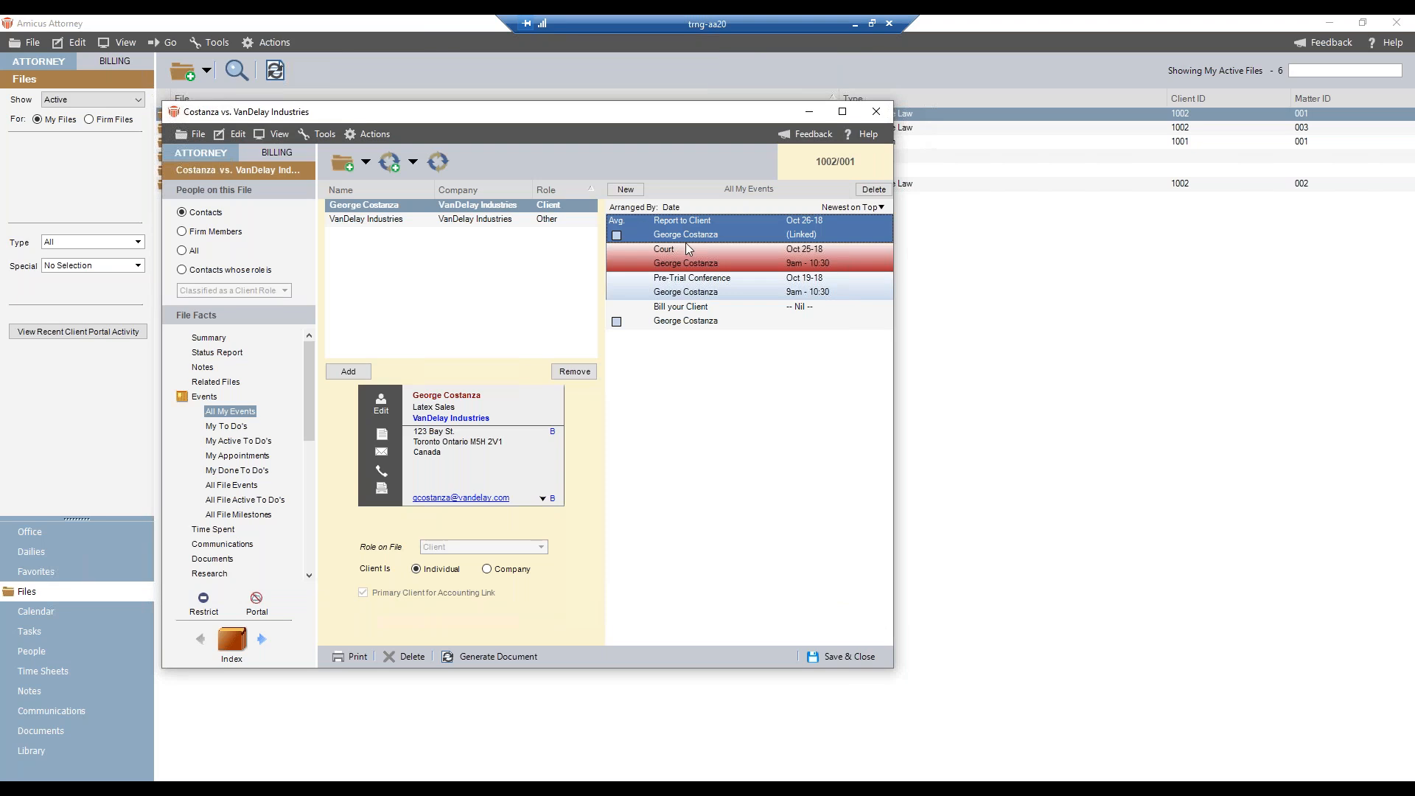
left_click(687, 251)
left_click(684, 284)
left_click(682, 314)
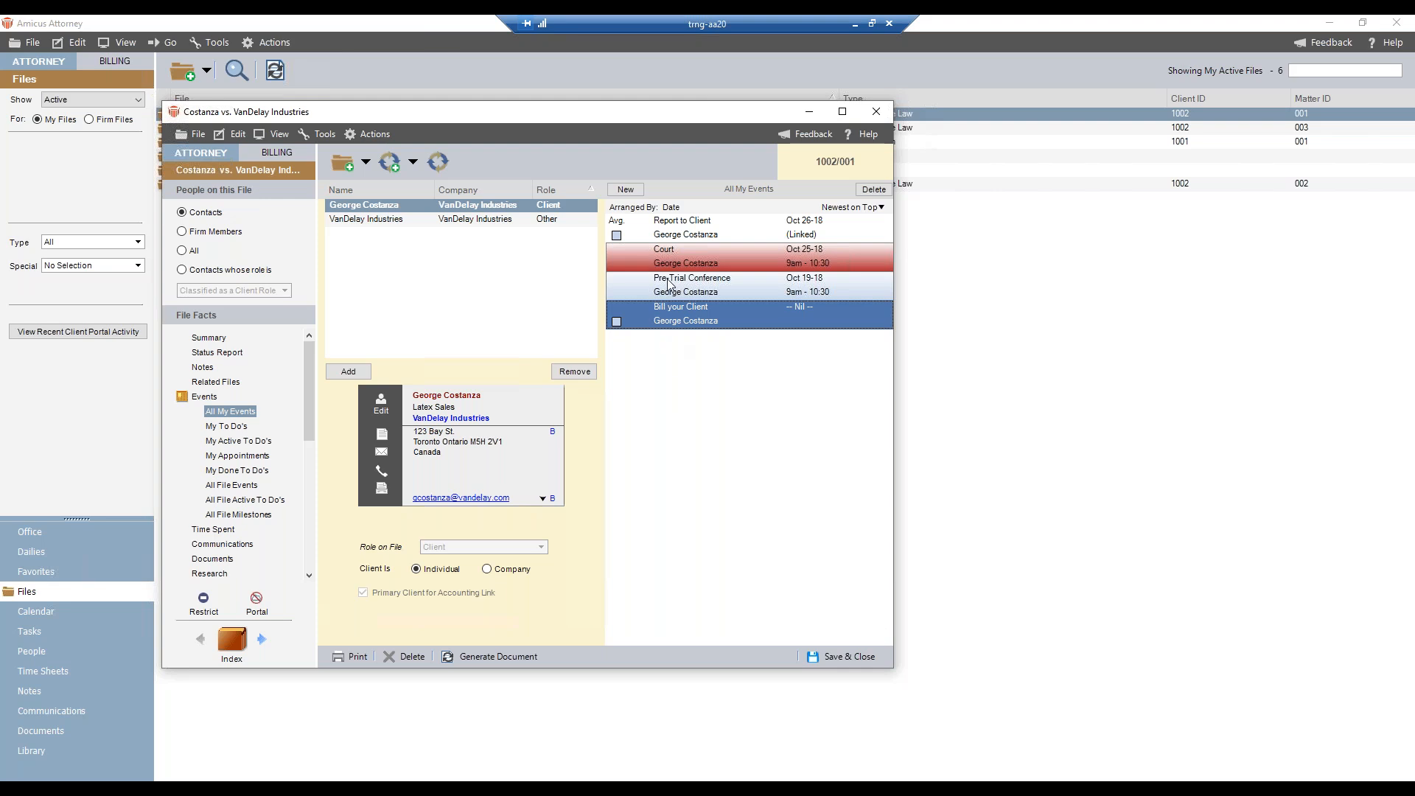
- Compare the estate file's events with those of the VanDelay Industries file side by side, and save and close both files
left_click_drag(391, 109, 766, 207)
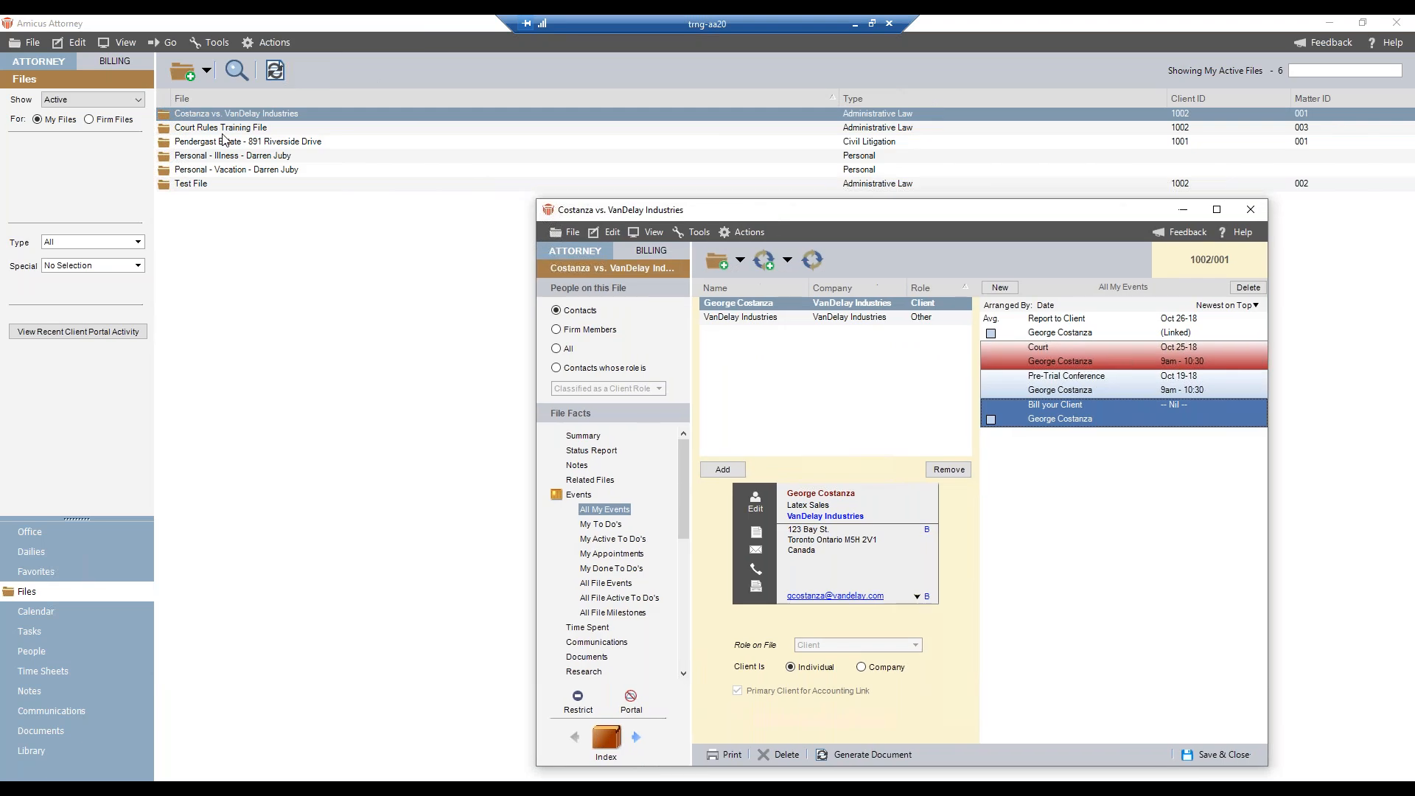
double_click(225, 140)
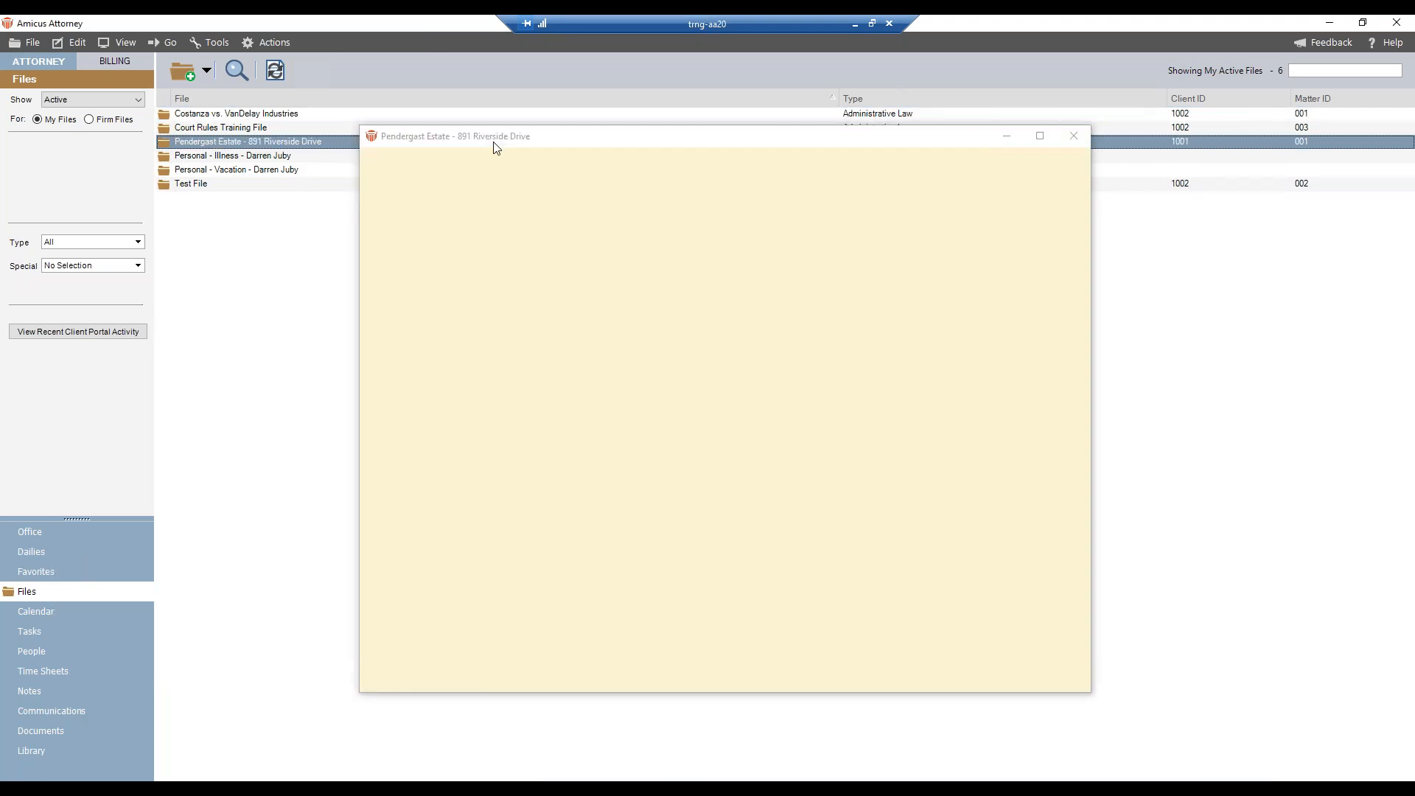
left_click_drag(483, 139, 334, 200)
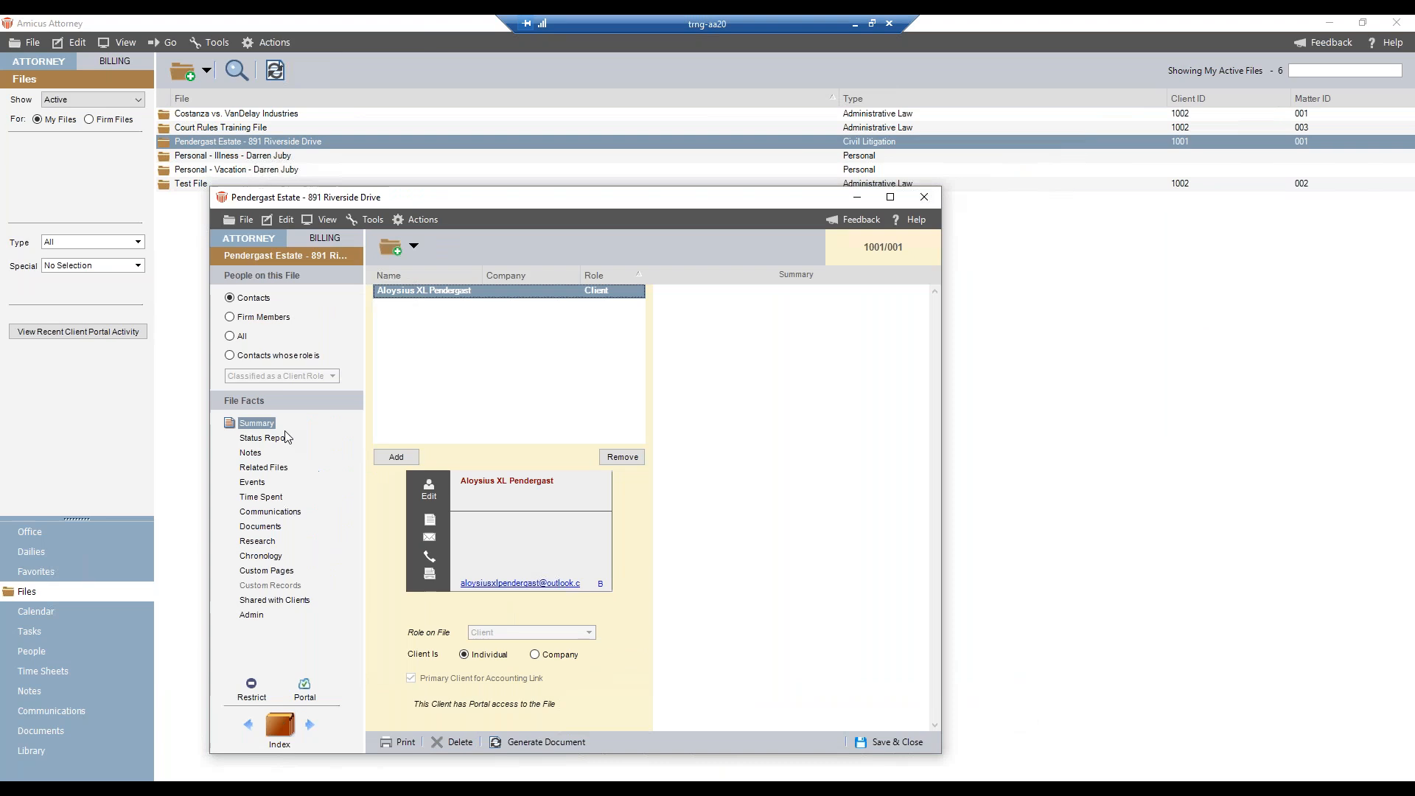
left_click(252, 483)
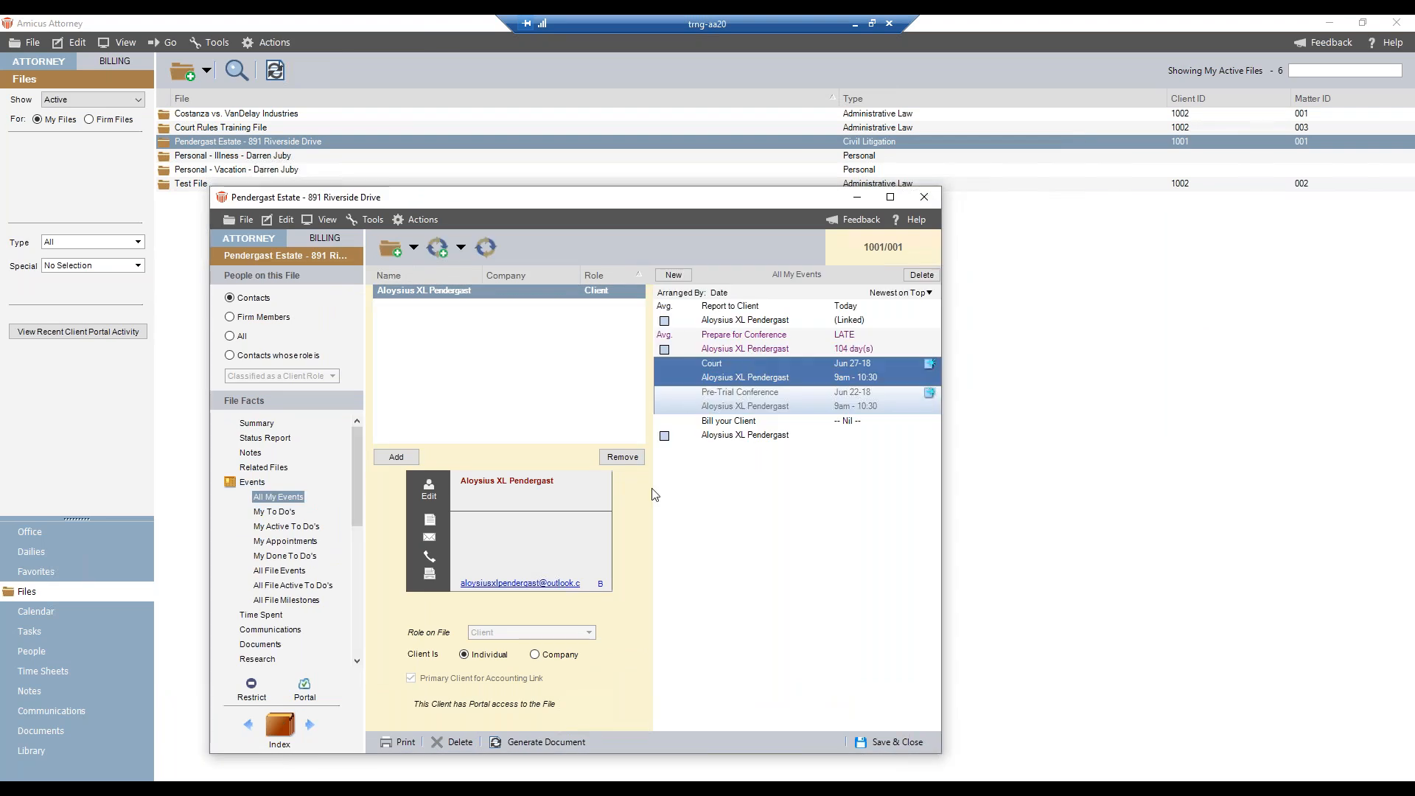
left_click(598, 789)
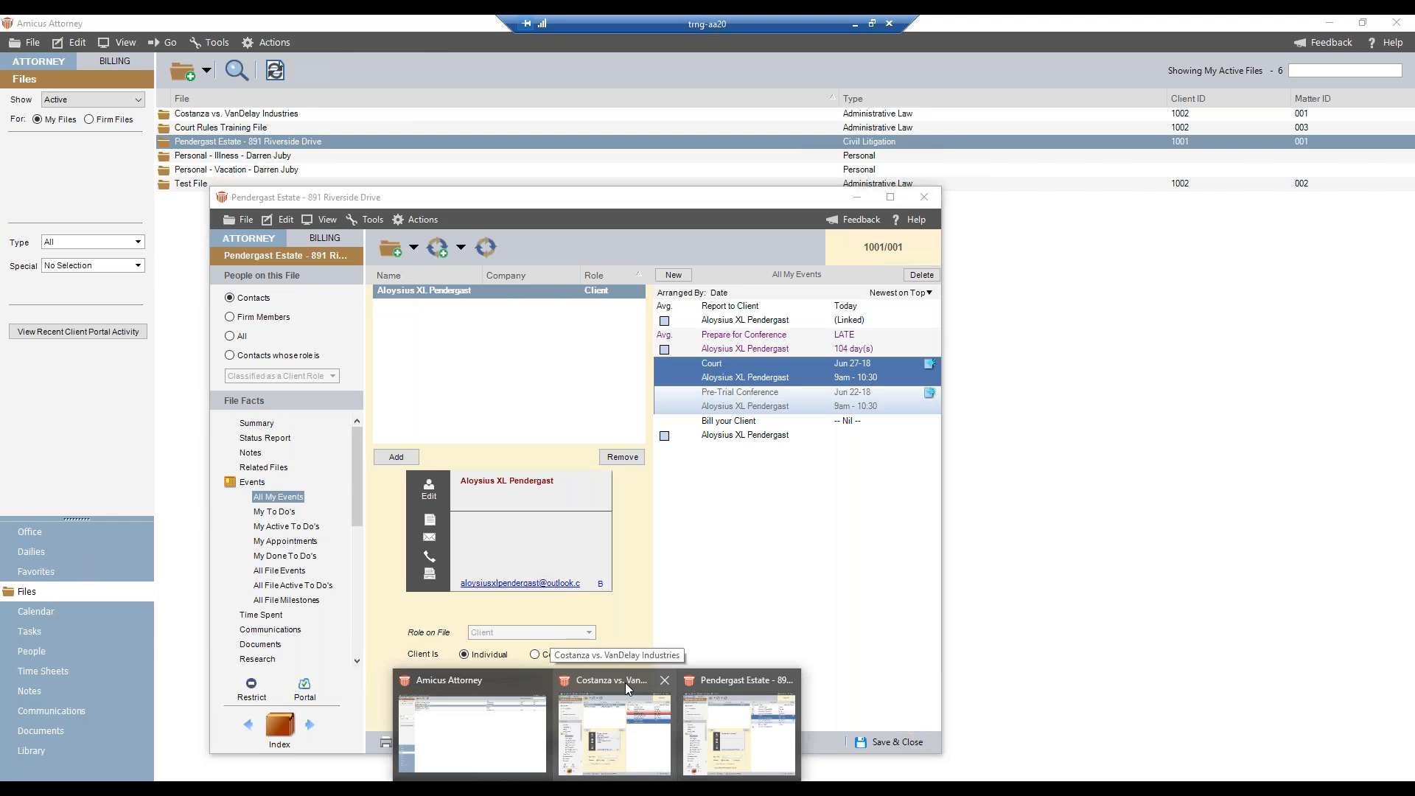
left_click(625, 683)
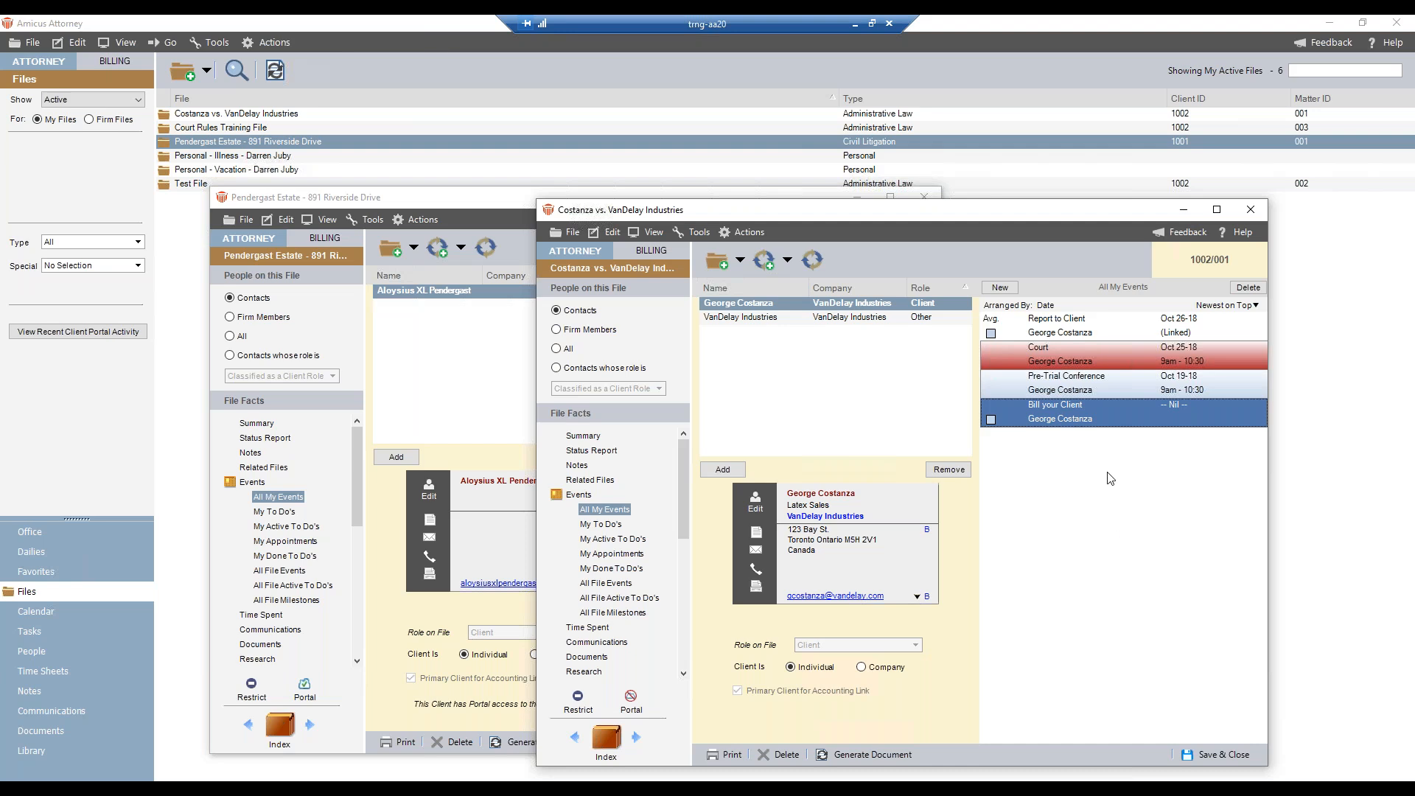
left_click(1226, 756)
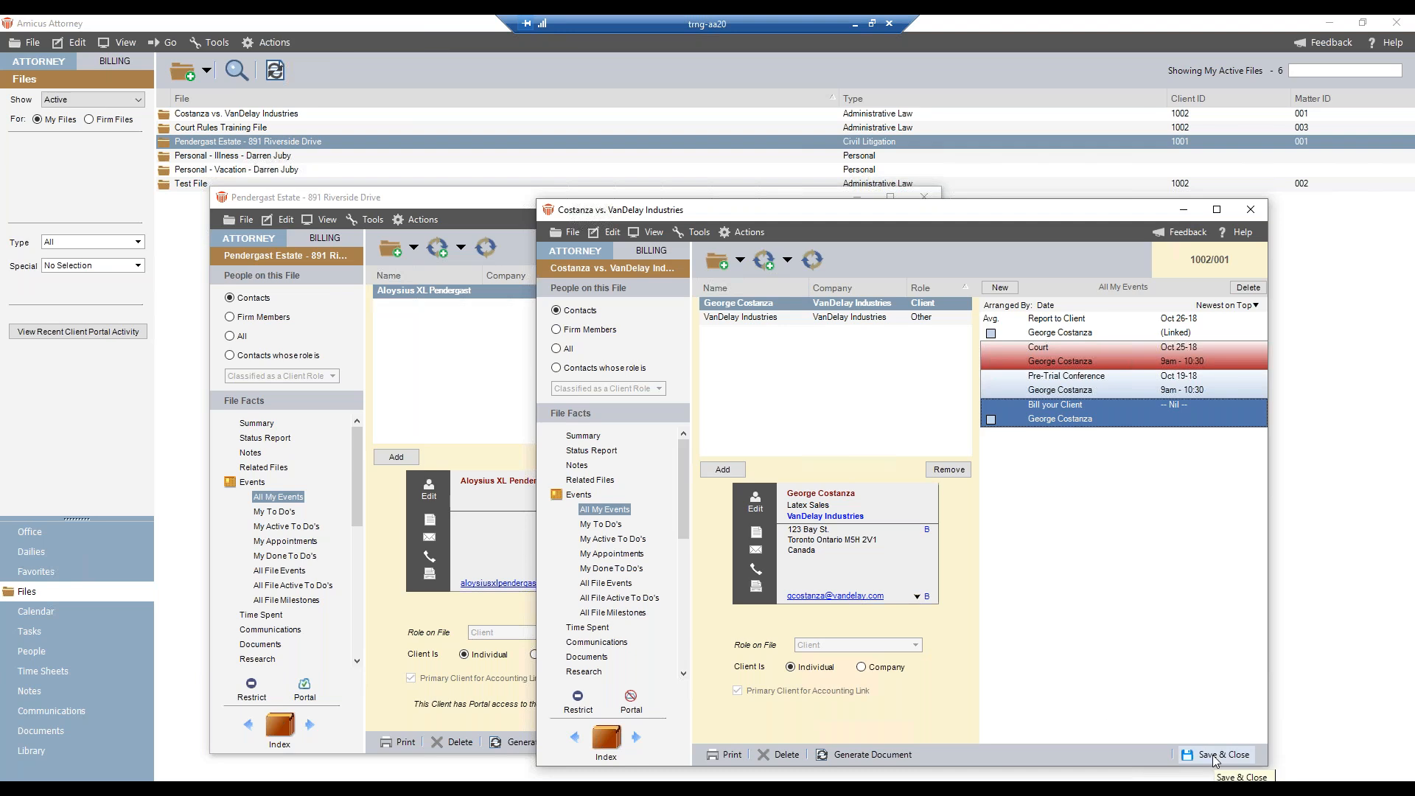
left_click(900, 742)
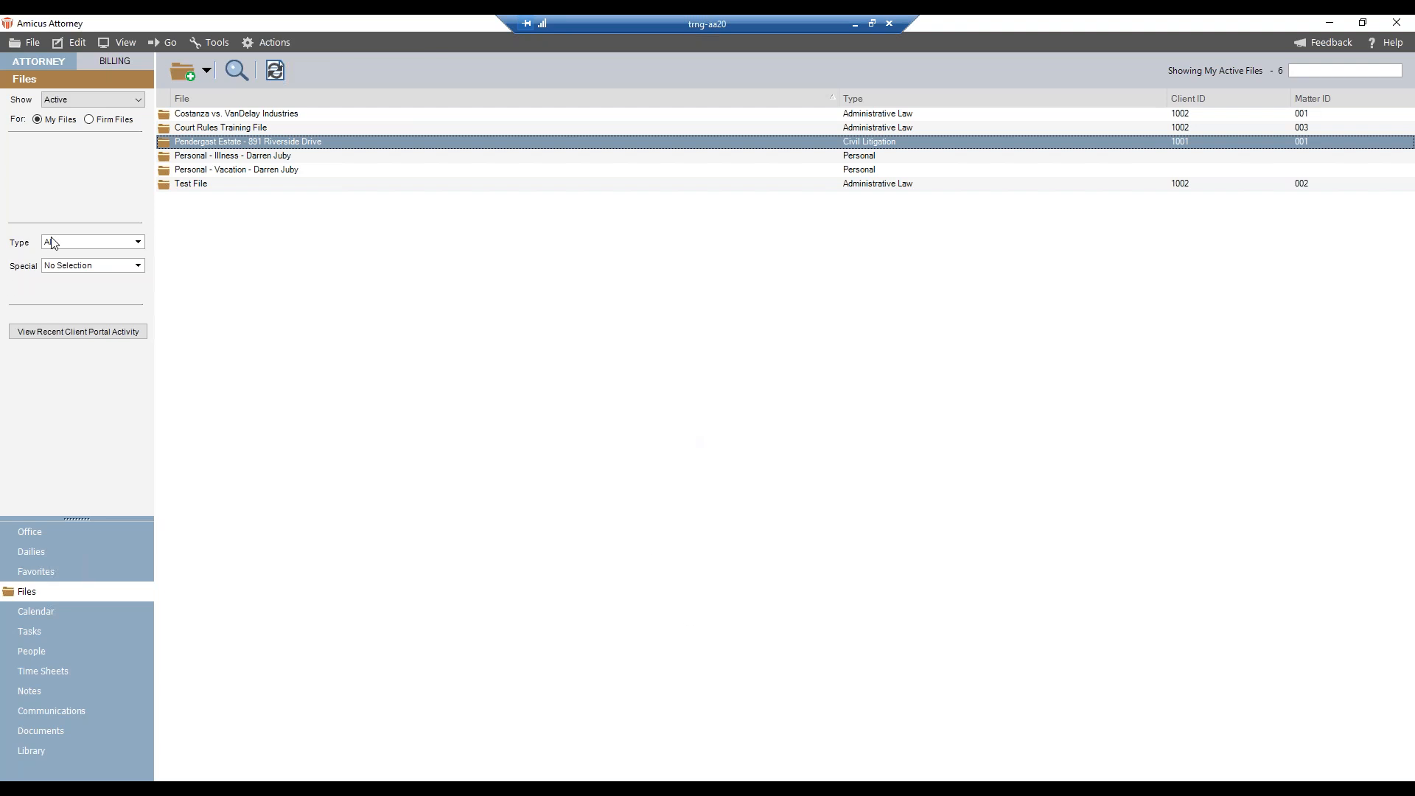
- Open Test File, and check the Report to Client event's details in the estate file before saving and closing the estate file
double_click(229, 190)
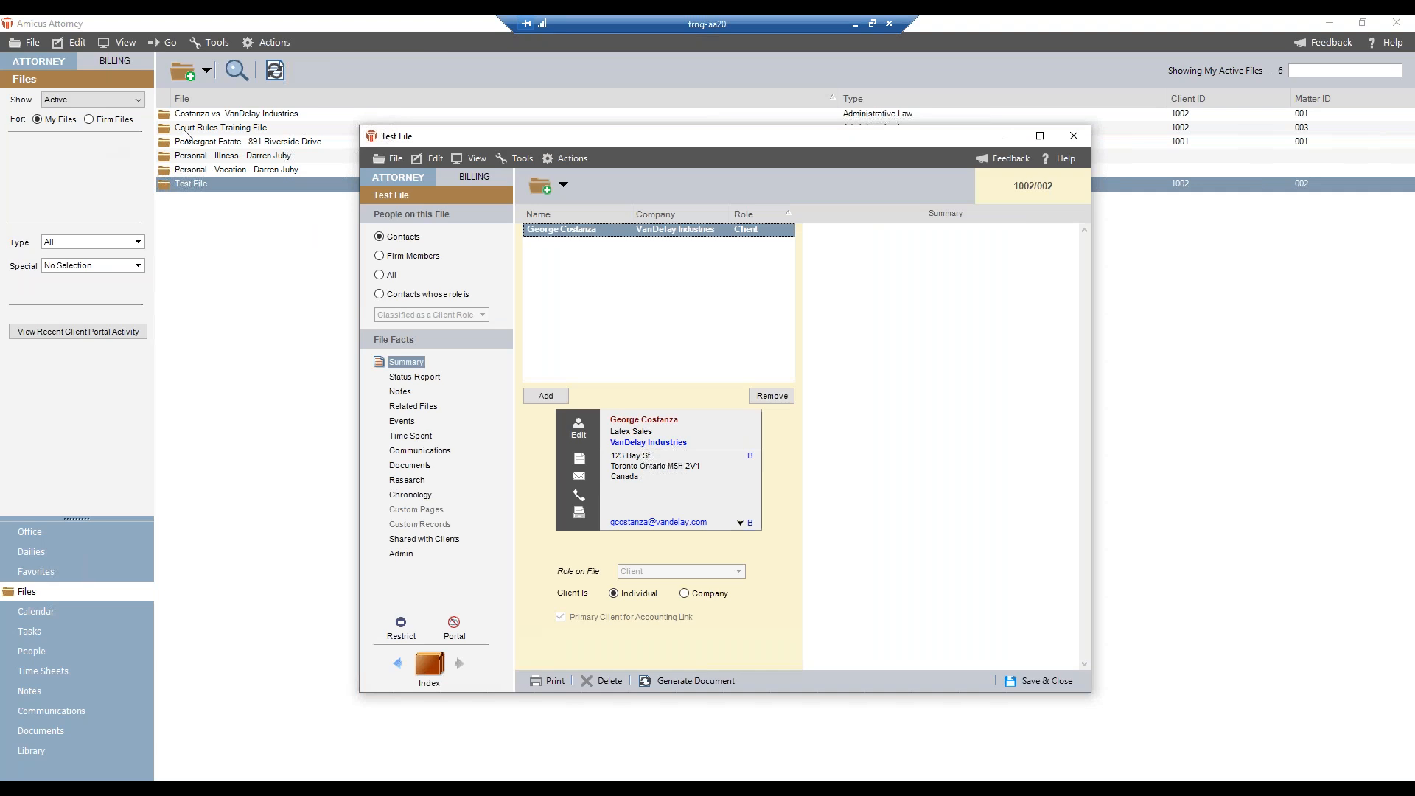
left_click(220, 141)
double_click(218, 140)
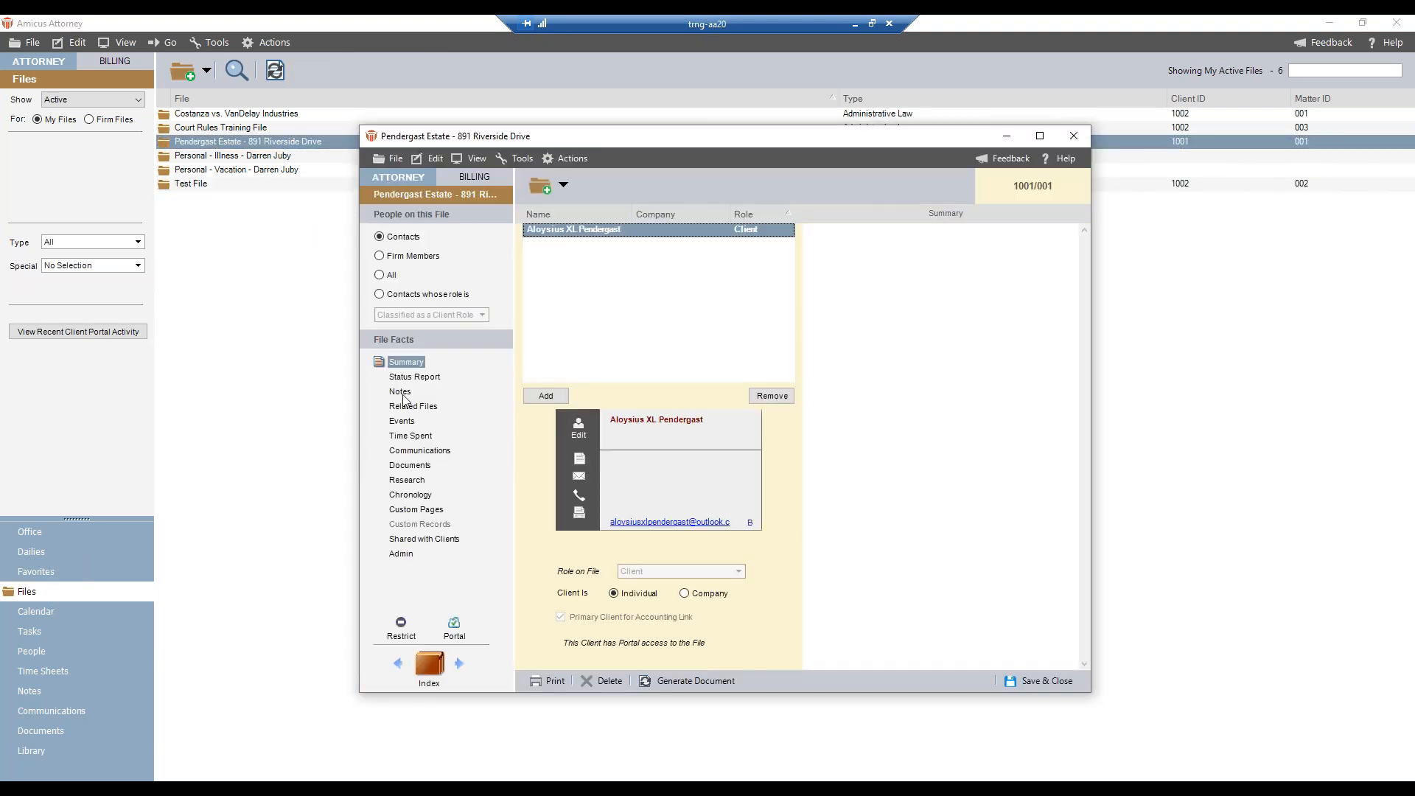
left_click(410, 421)
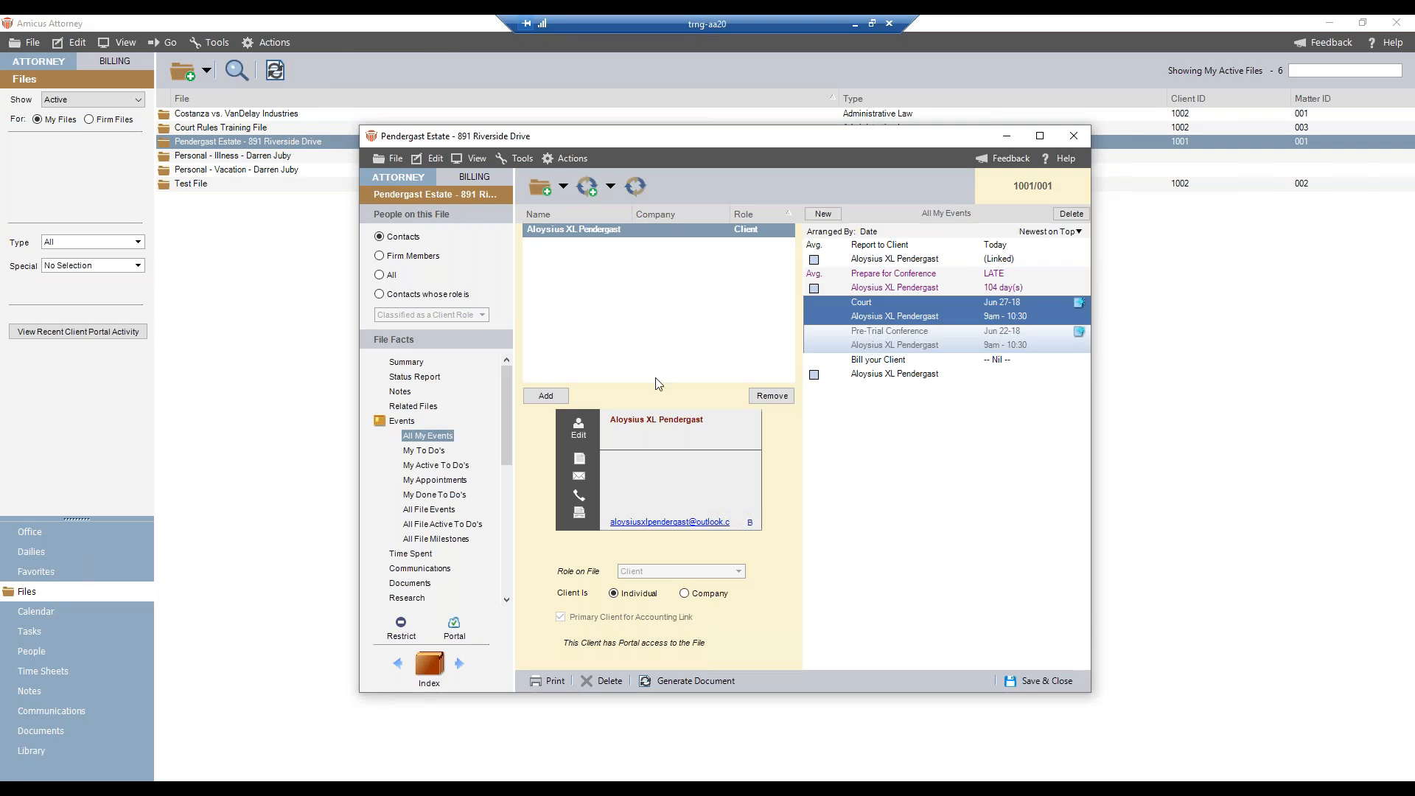
left_click(917, 258)
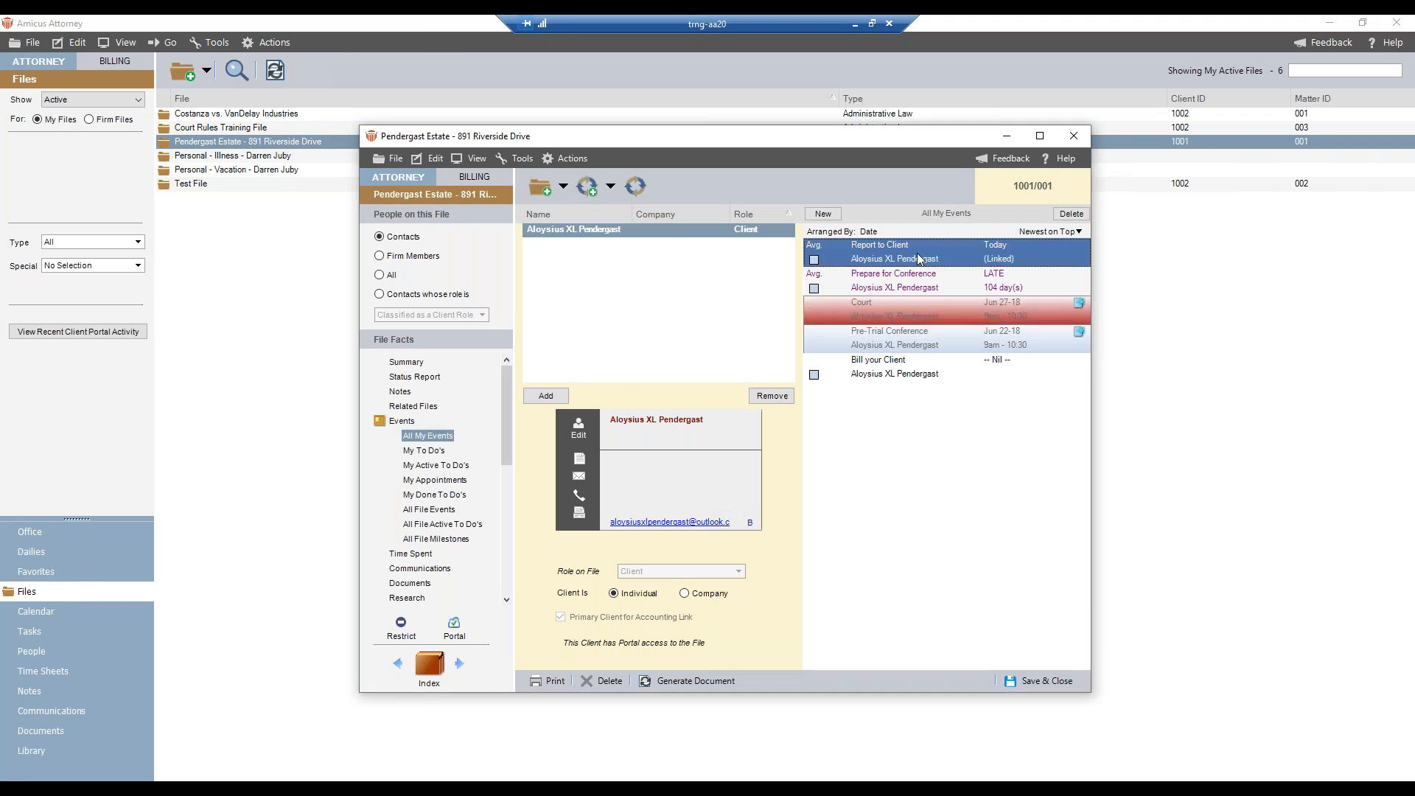
double_click(918, 258)
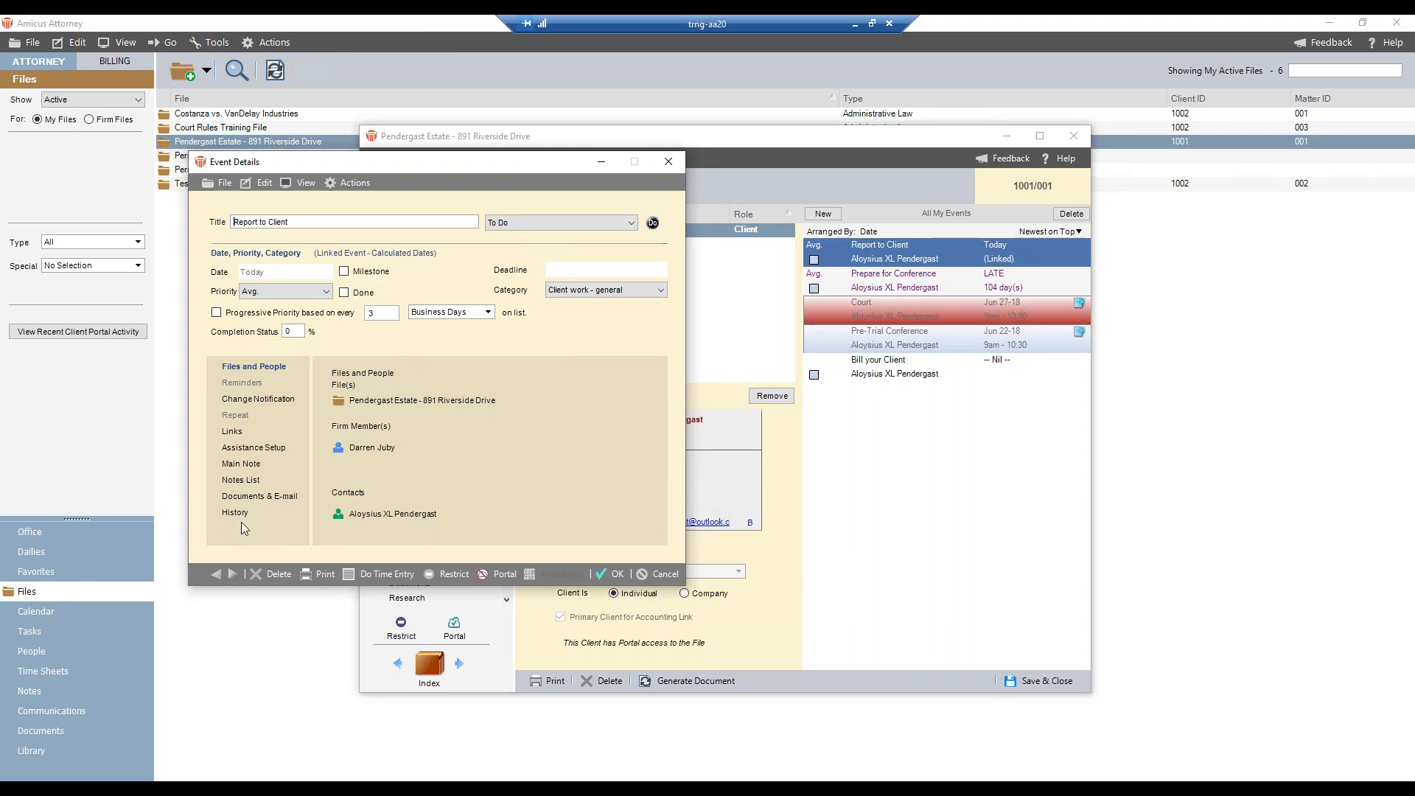
left_click(616, 576)
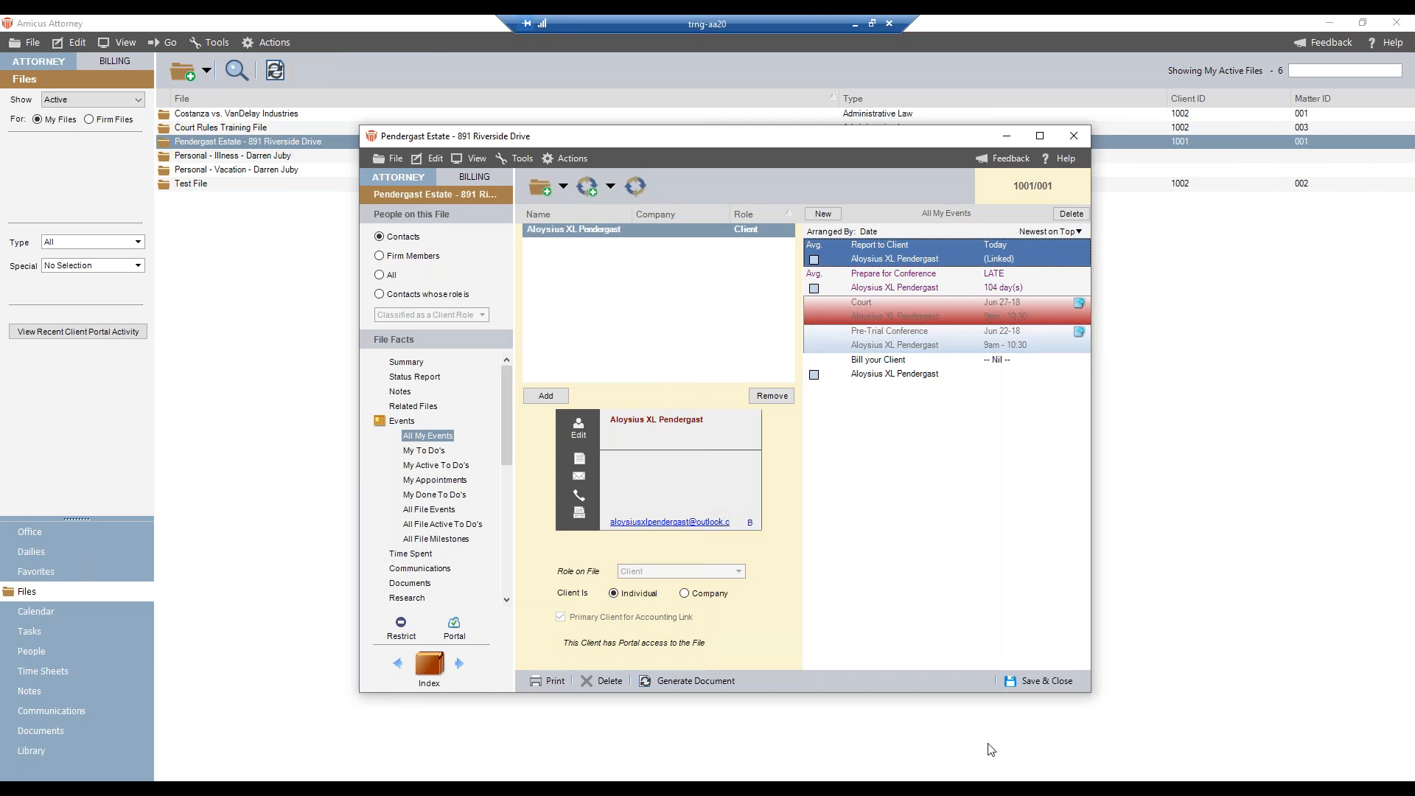
left_click(1030, 682)
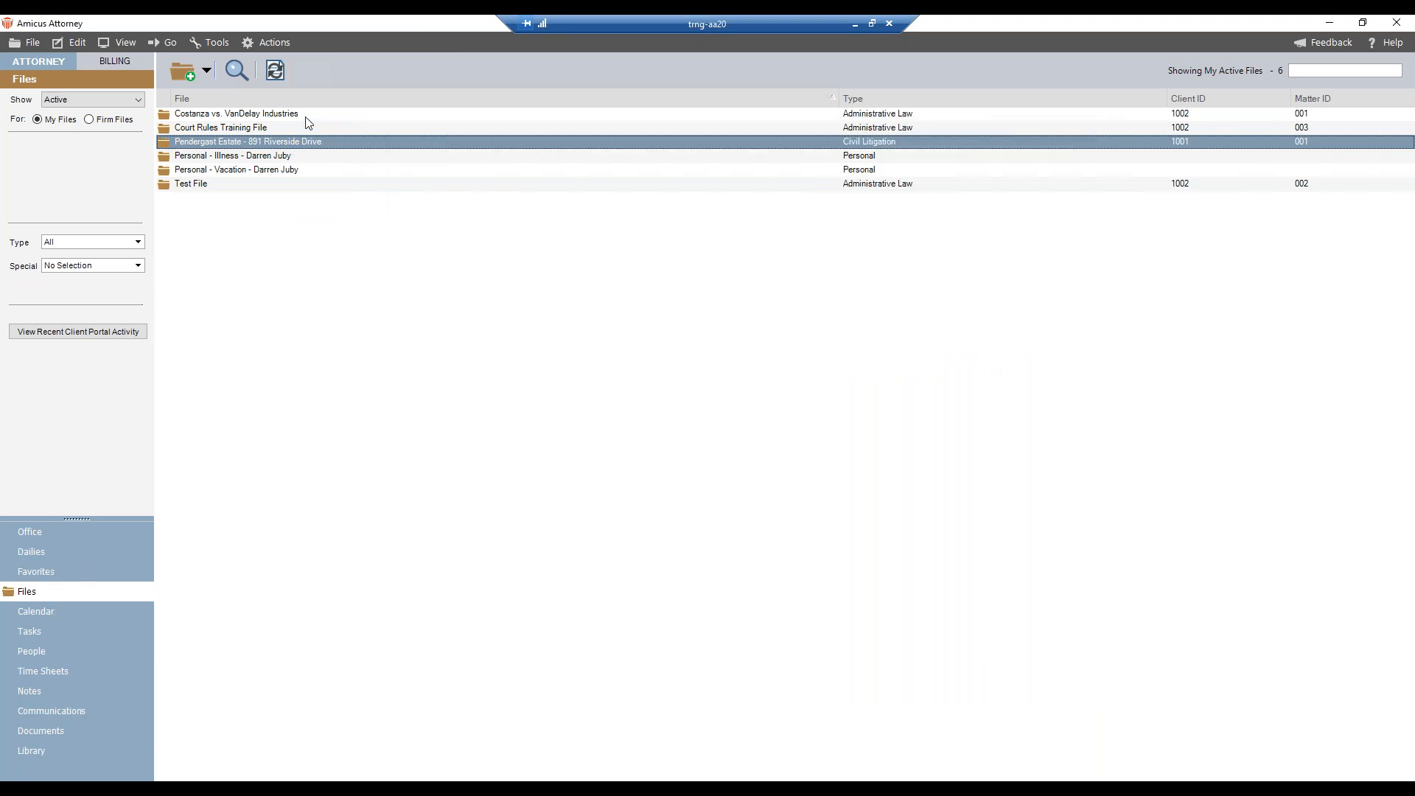
- Check the Report to Client event's details in the VanDelay Industries file, and save and close that file
double_click(305, 117)
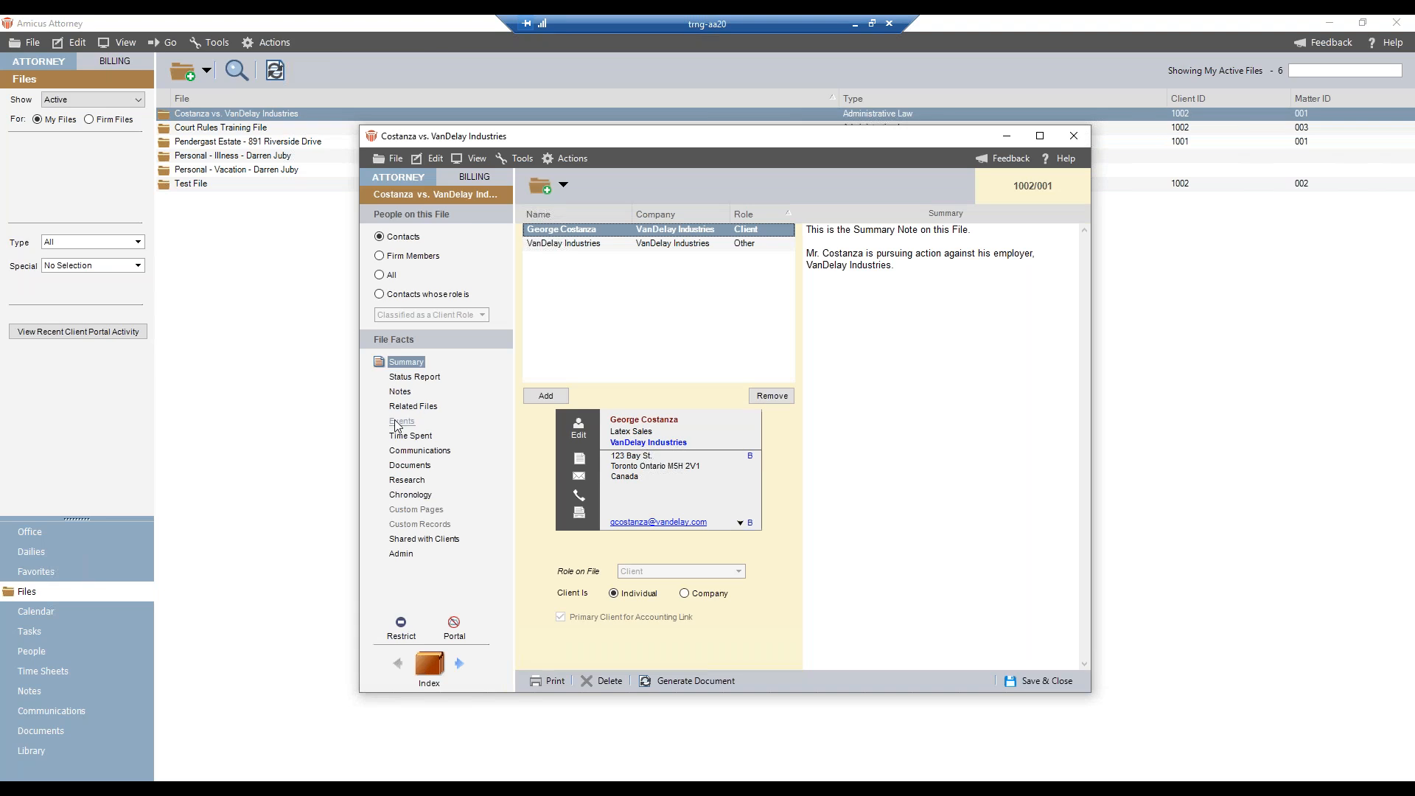
left_click(401, 421)
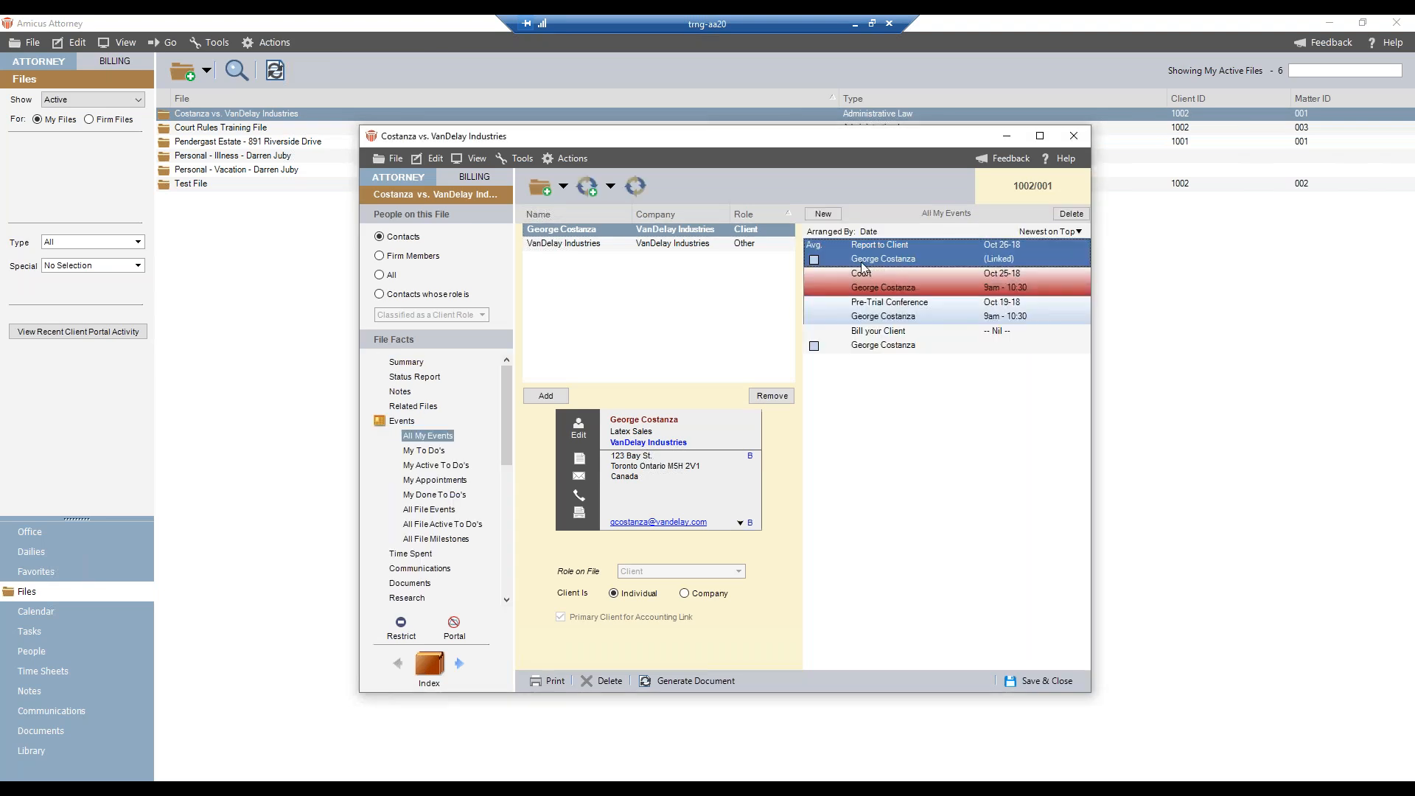
double_click(862, 265)
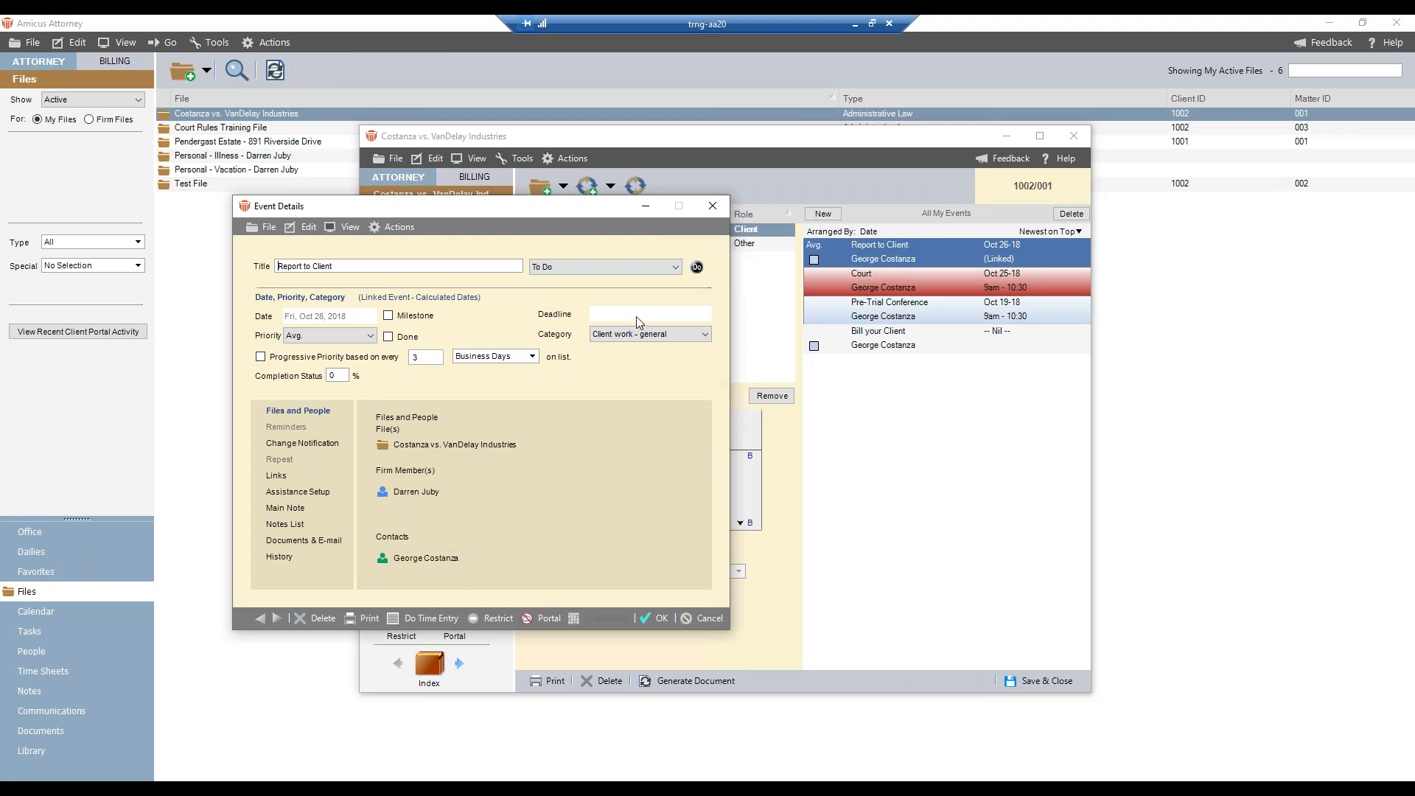
left_click(662, 620)
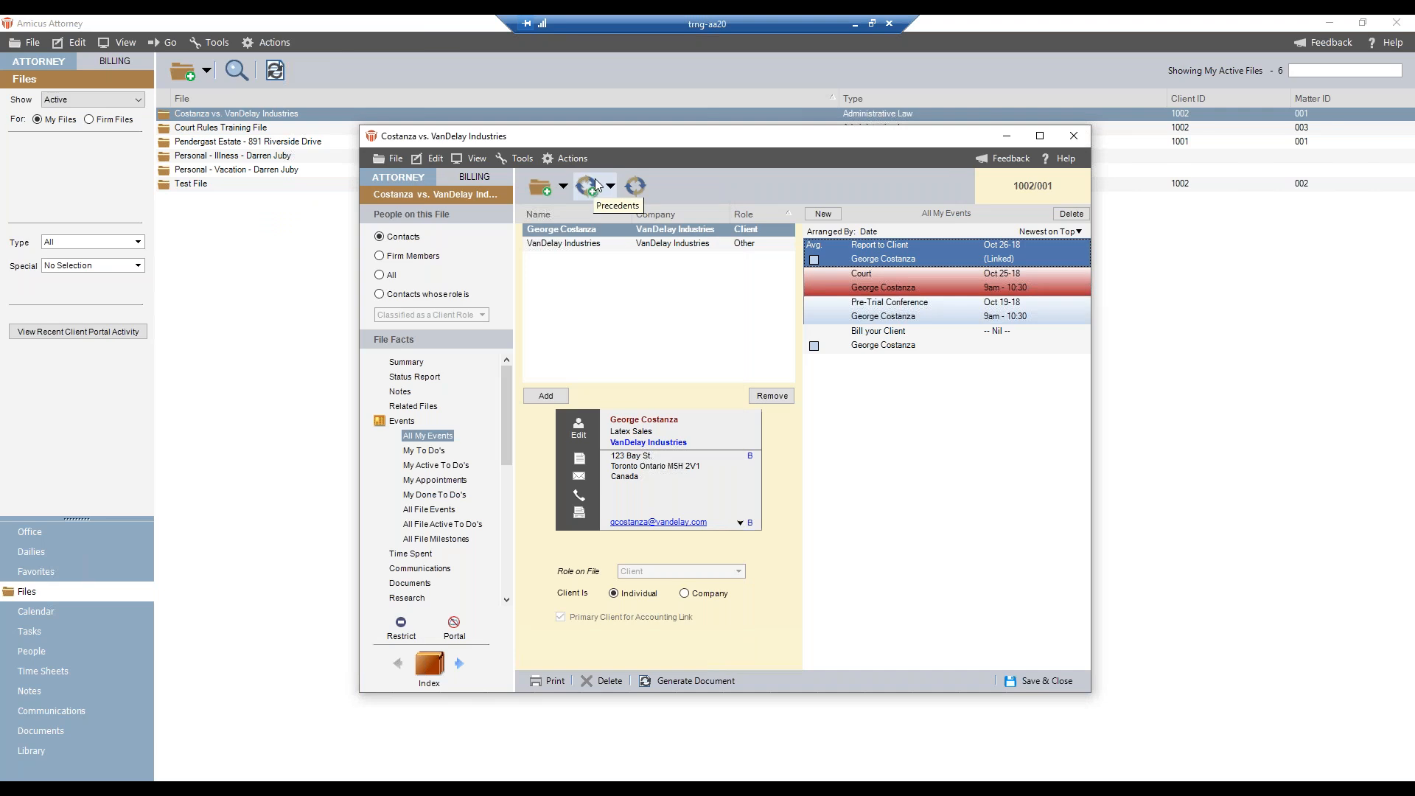
left_click(1032, 681)
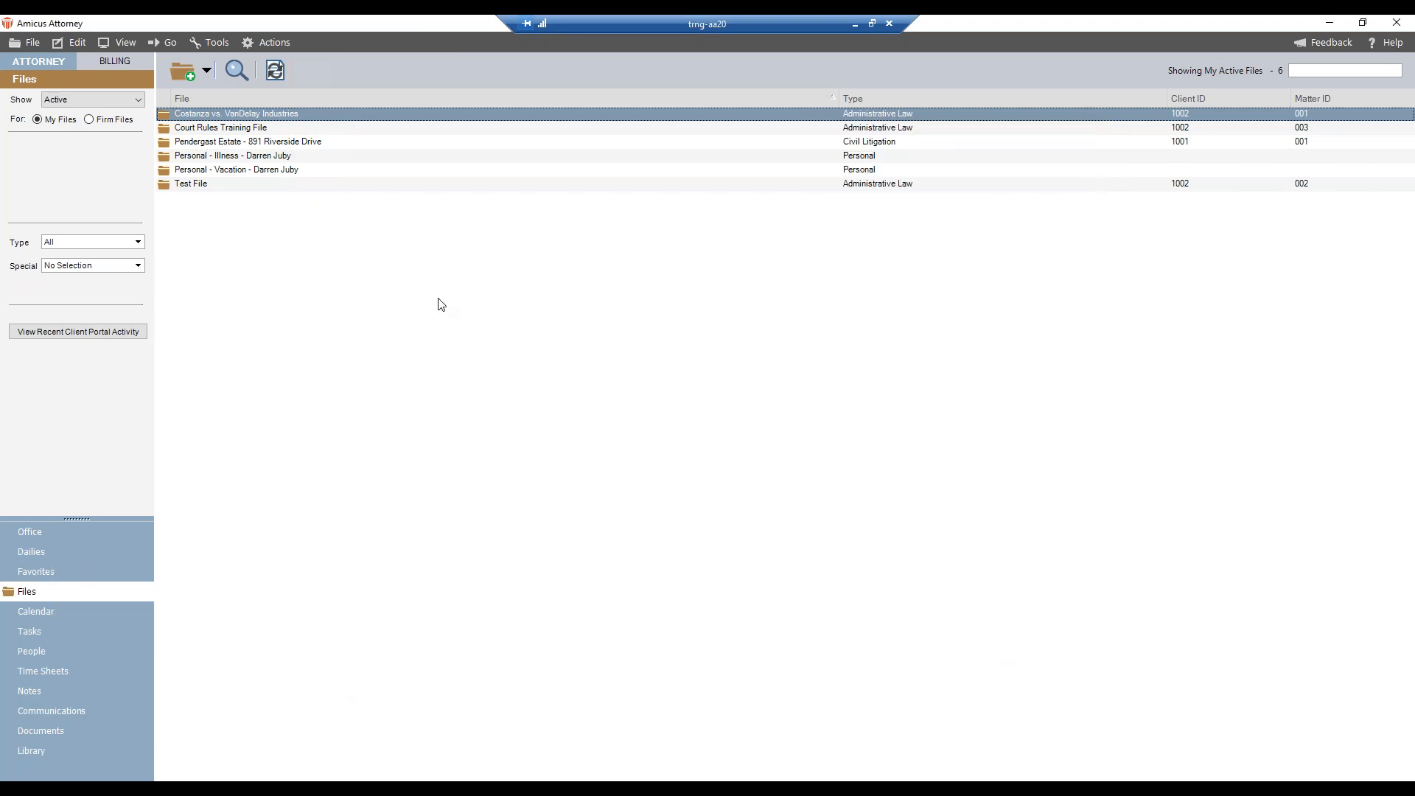
- Bring up Test File's events and start using a precedent on this file
left_click(596, 790)
left_click(636, 700)
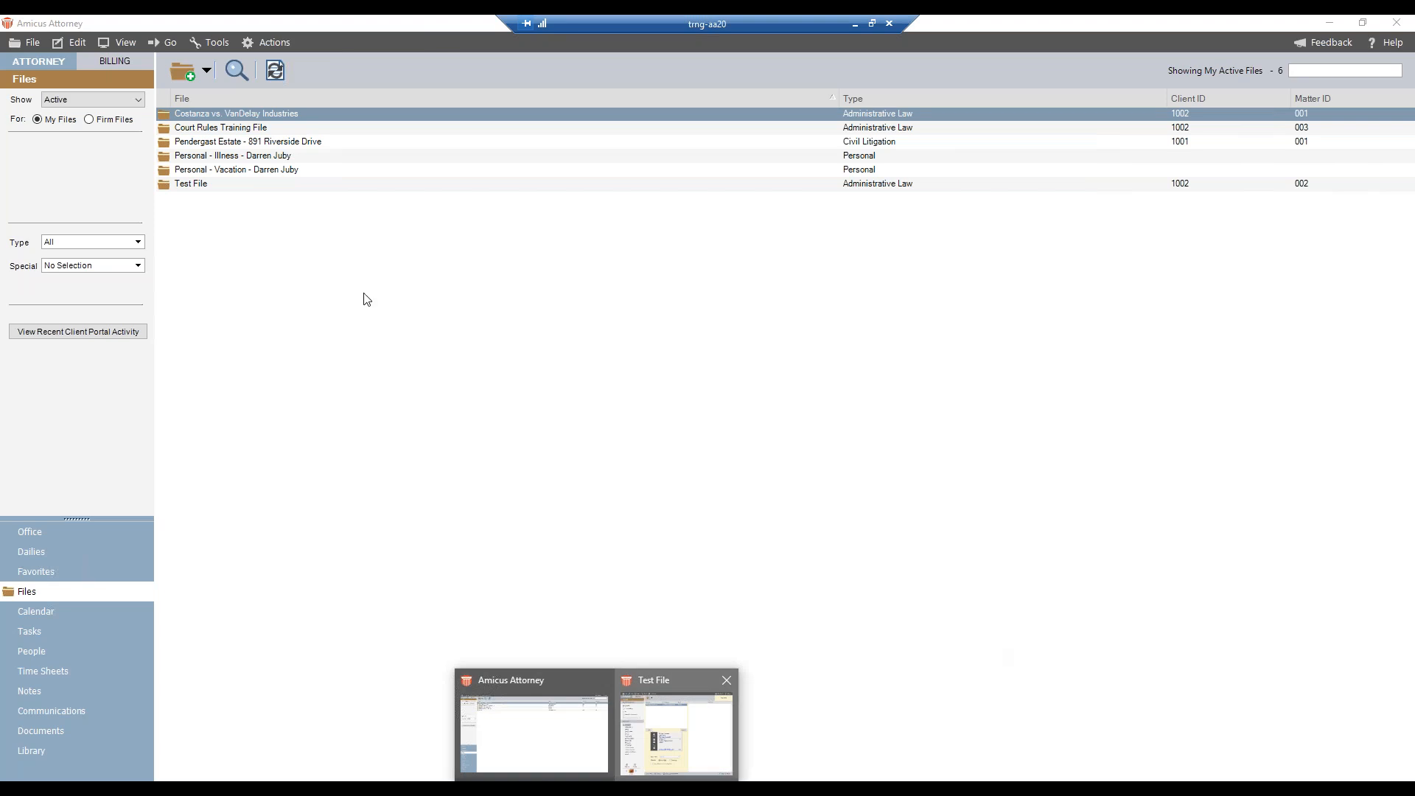
left_click(402, 422)
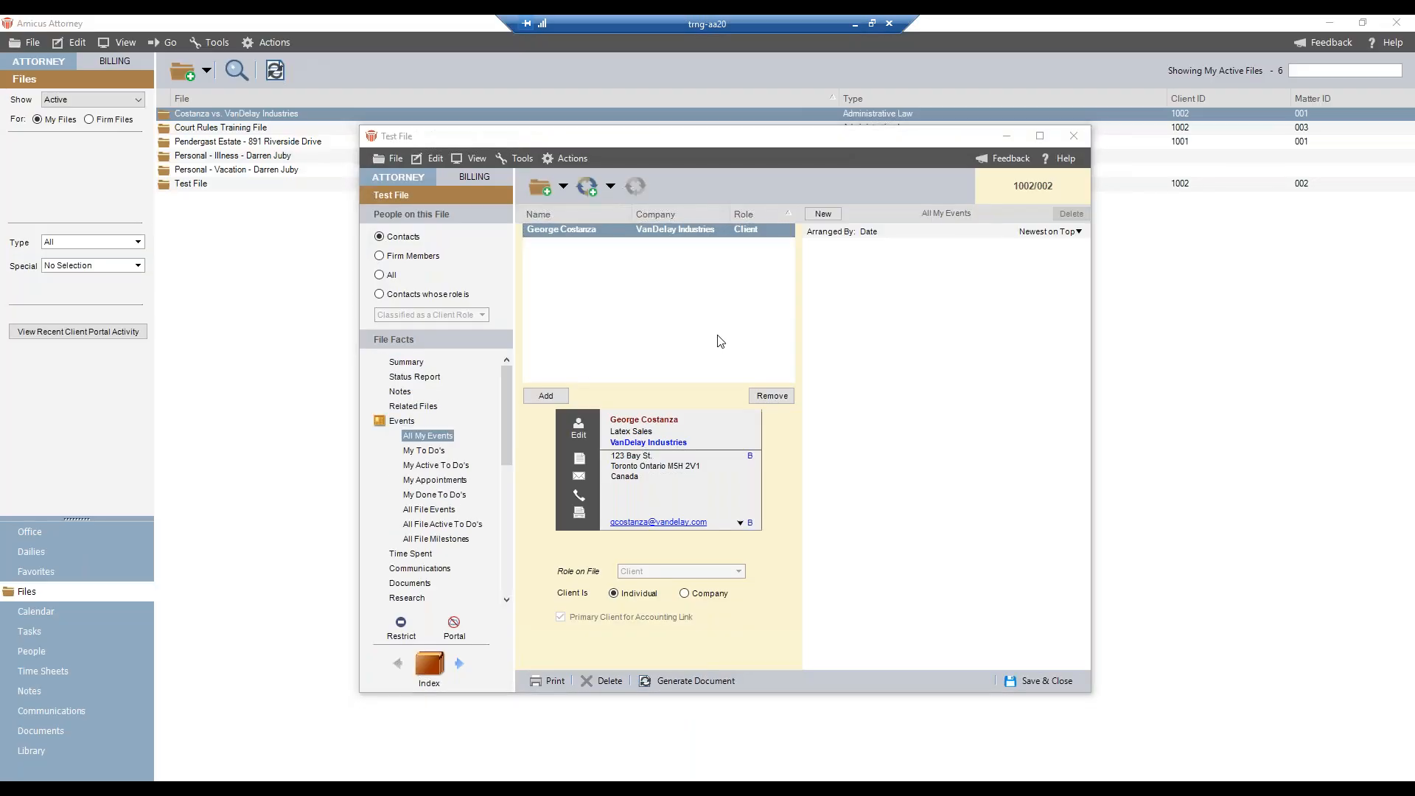
left_click(601, 188)
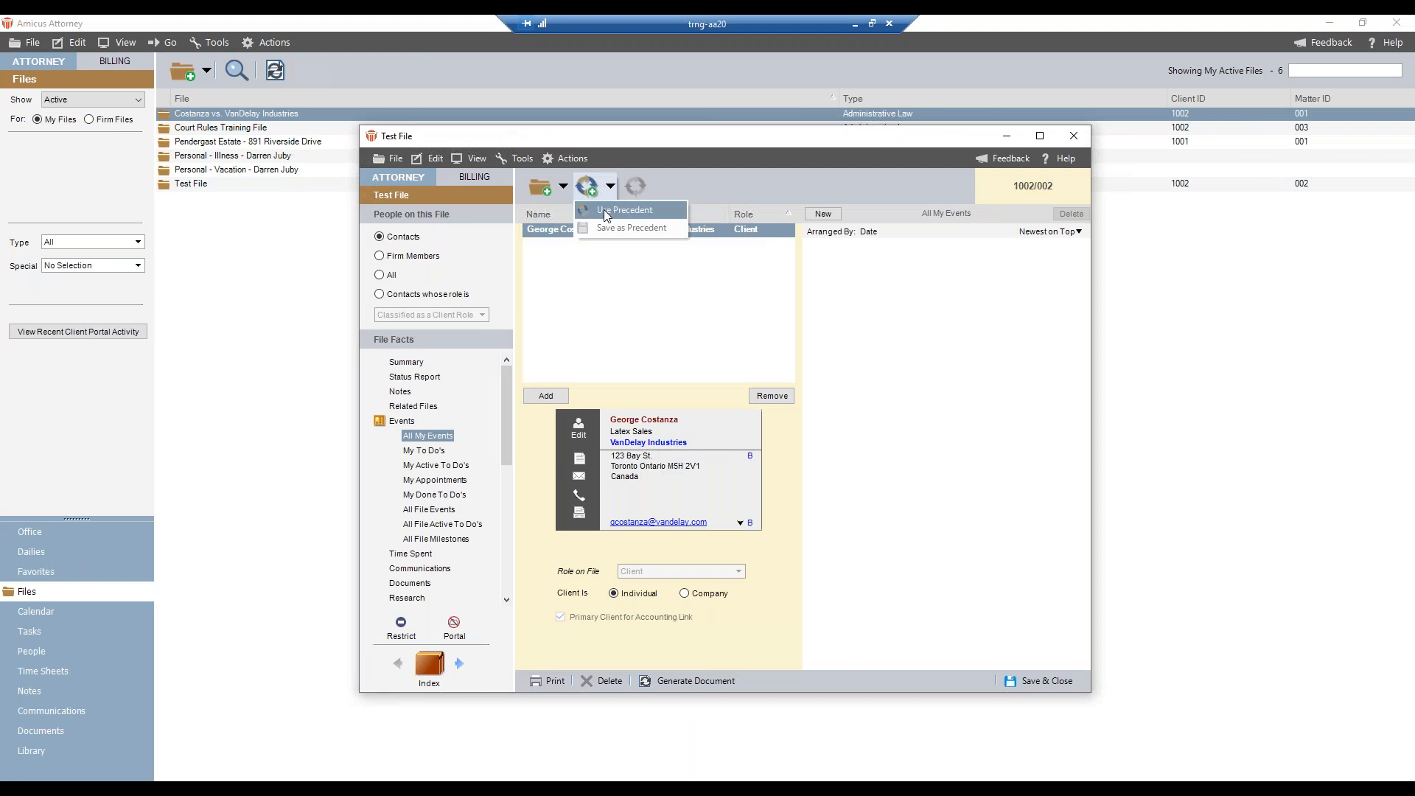
left_click(605, 211)
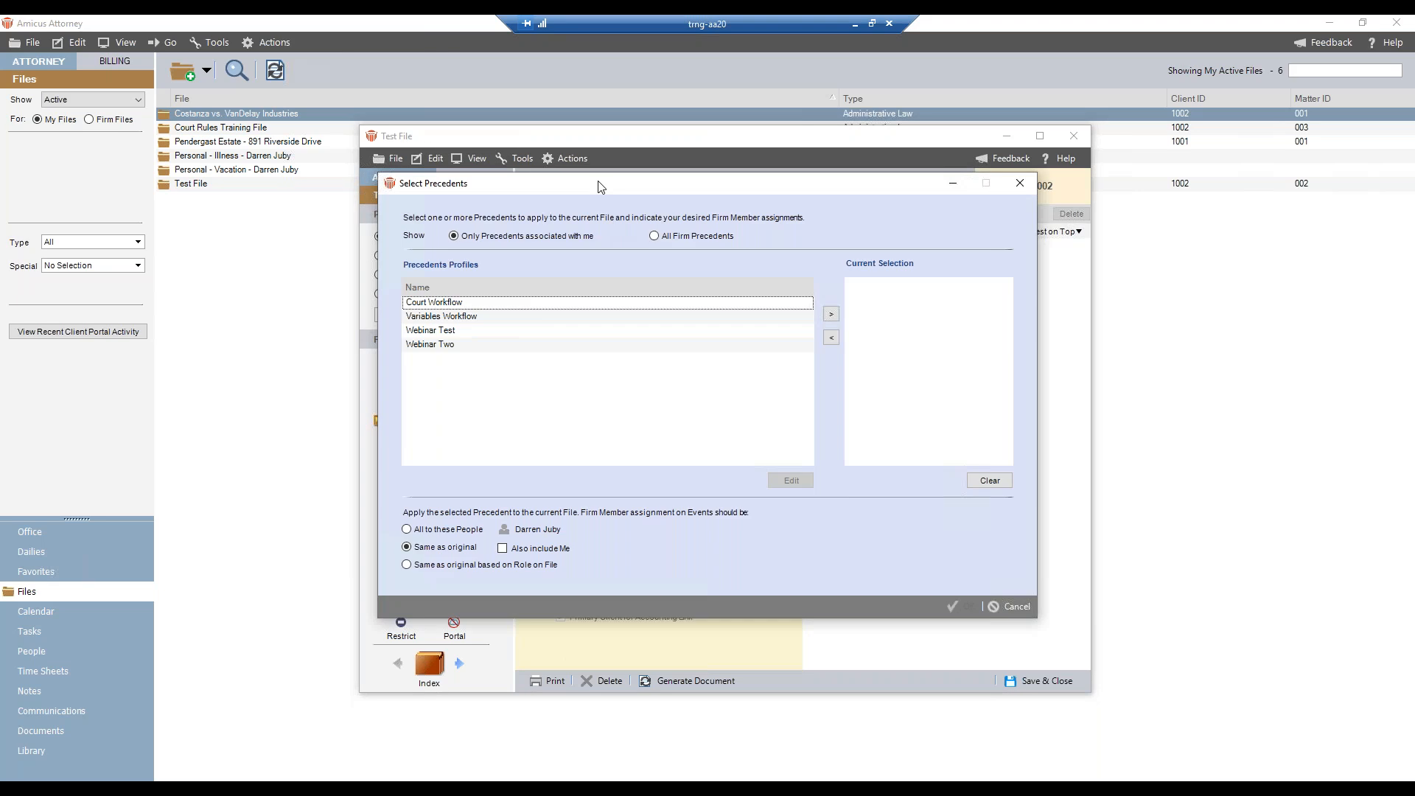
- Open the Webinar Test precedent for editing and expand its Court and Report to Client events
left_click(448, 333)
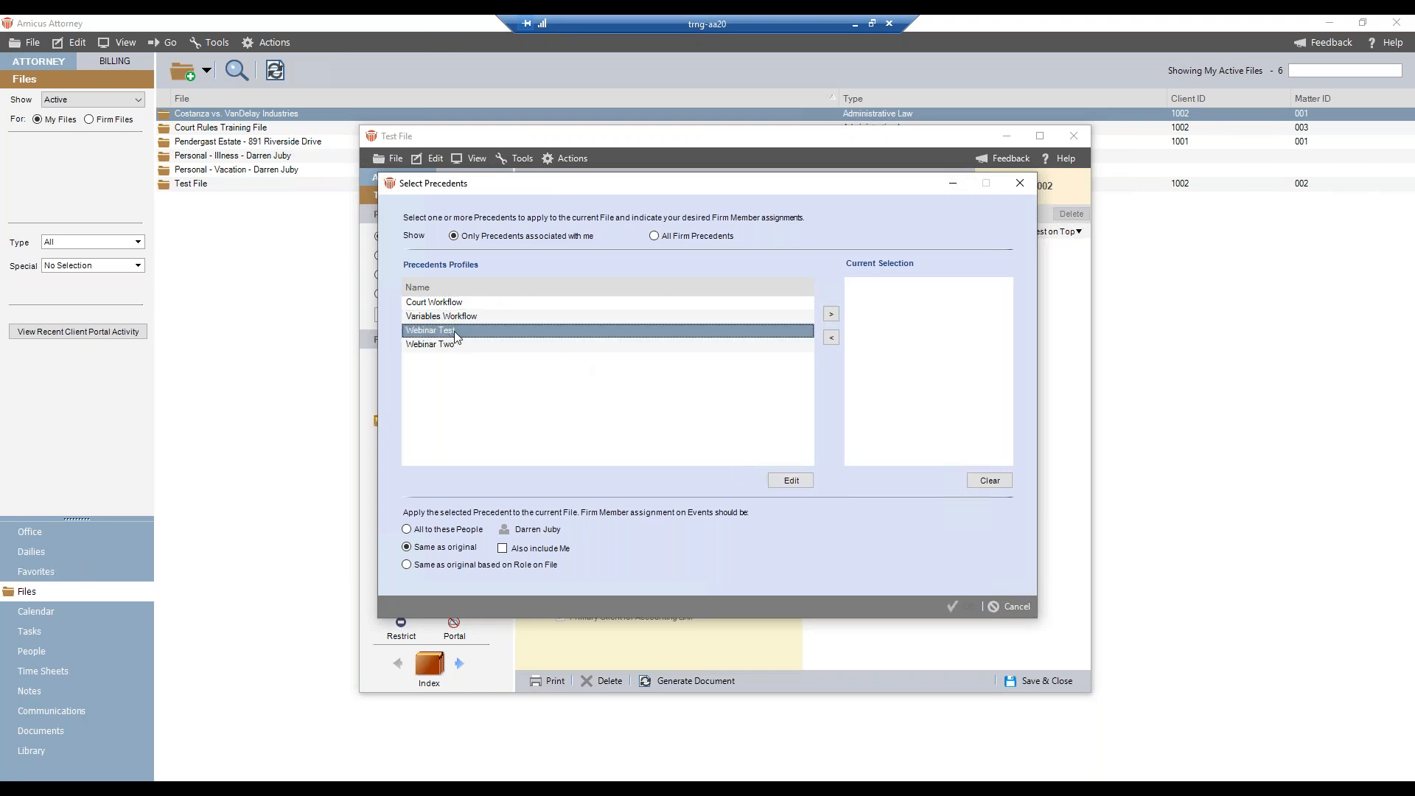
left_click(801, 482)
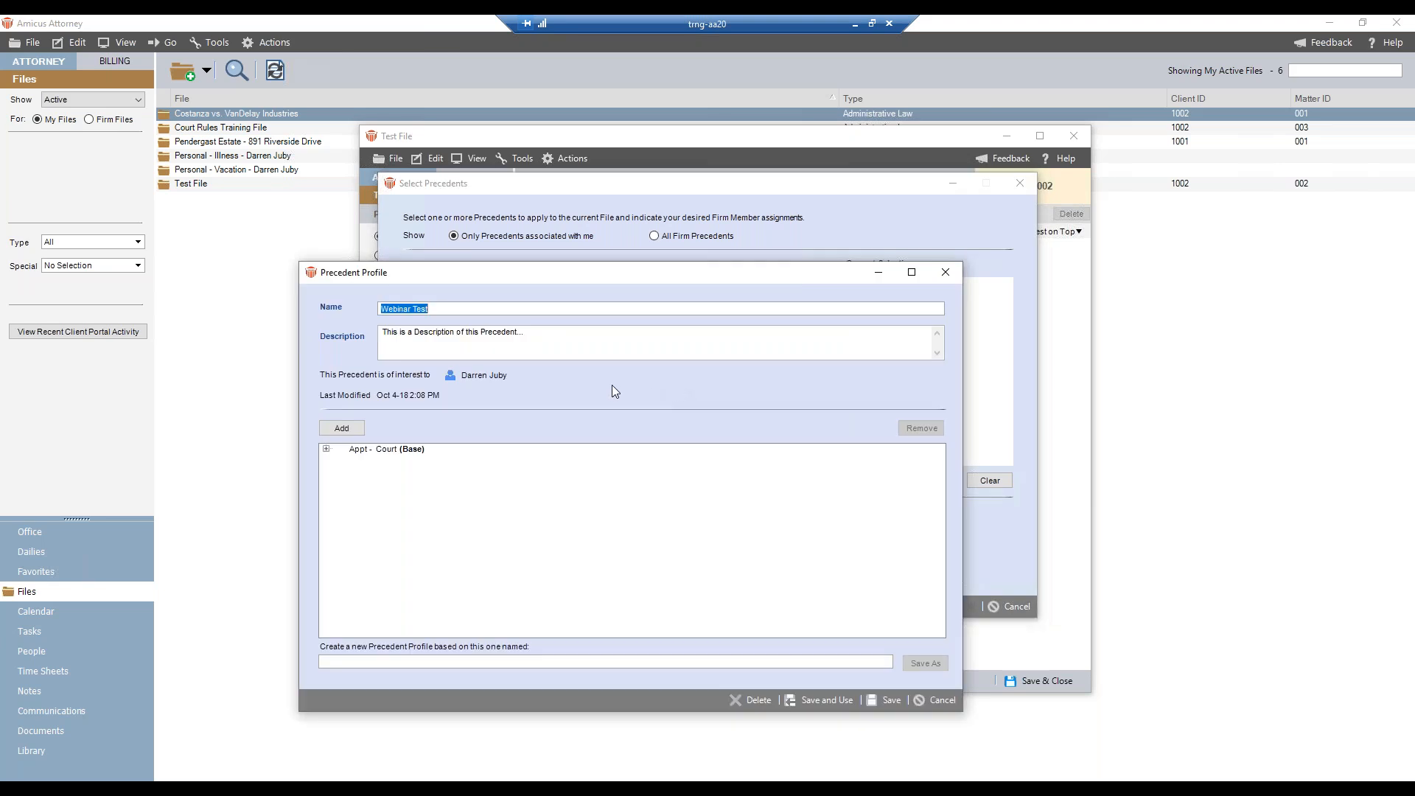
left_click_drag(380, 271, 293, 162)
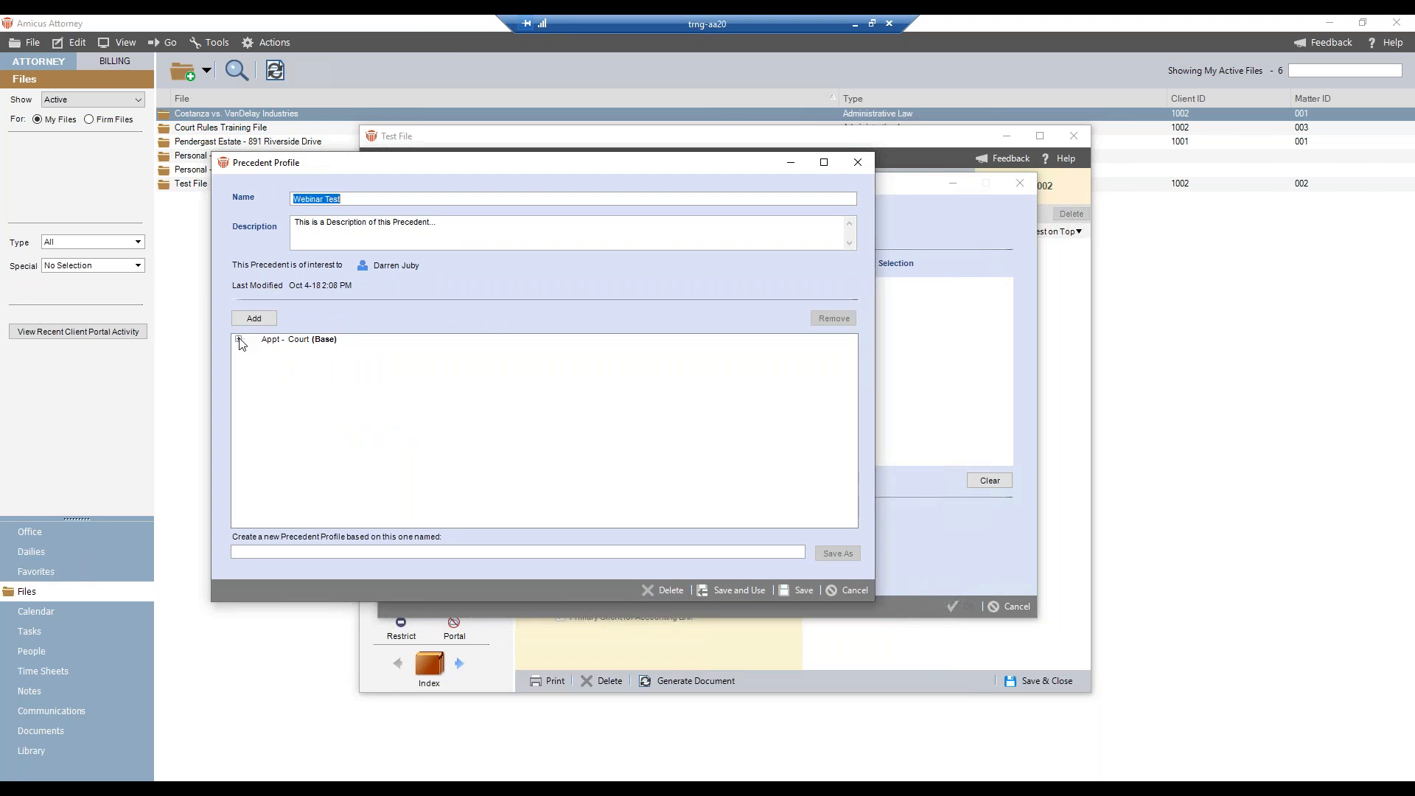
left_click(238, 339)
left_click(252, 350)
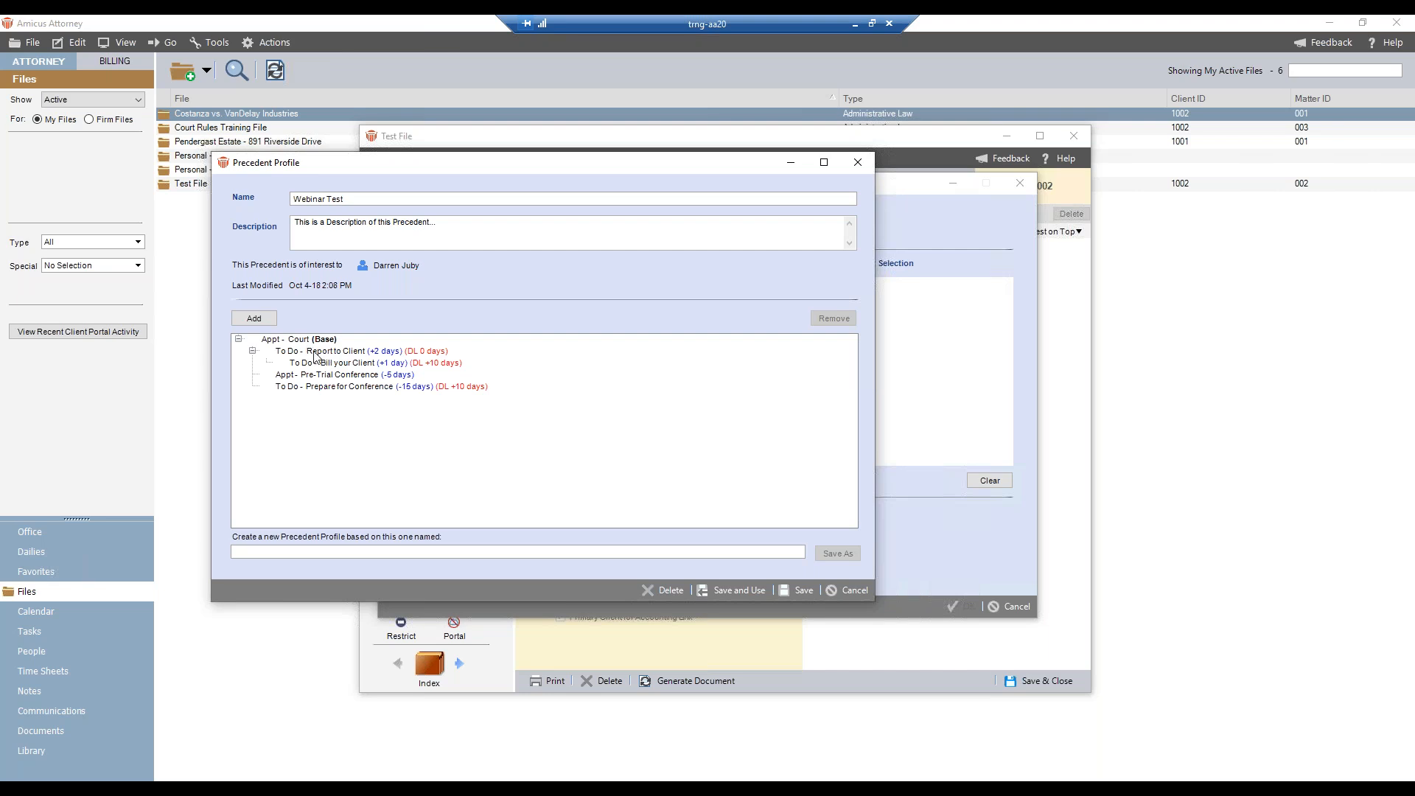
- Preselect the L140 Documents/File Management task code from the UTBMS Litigation L100 codes for the precedent's Report to Client To Do
double_click(316, 357)
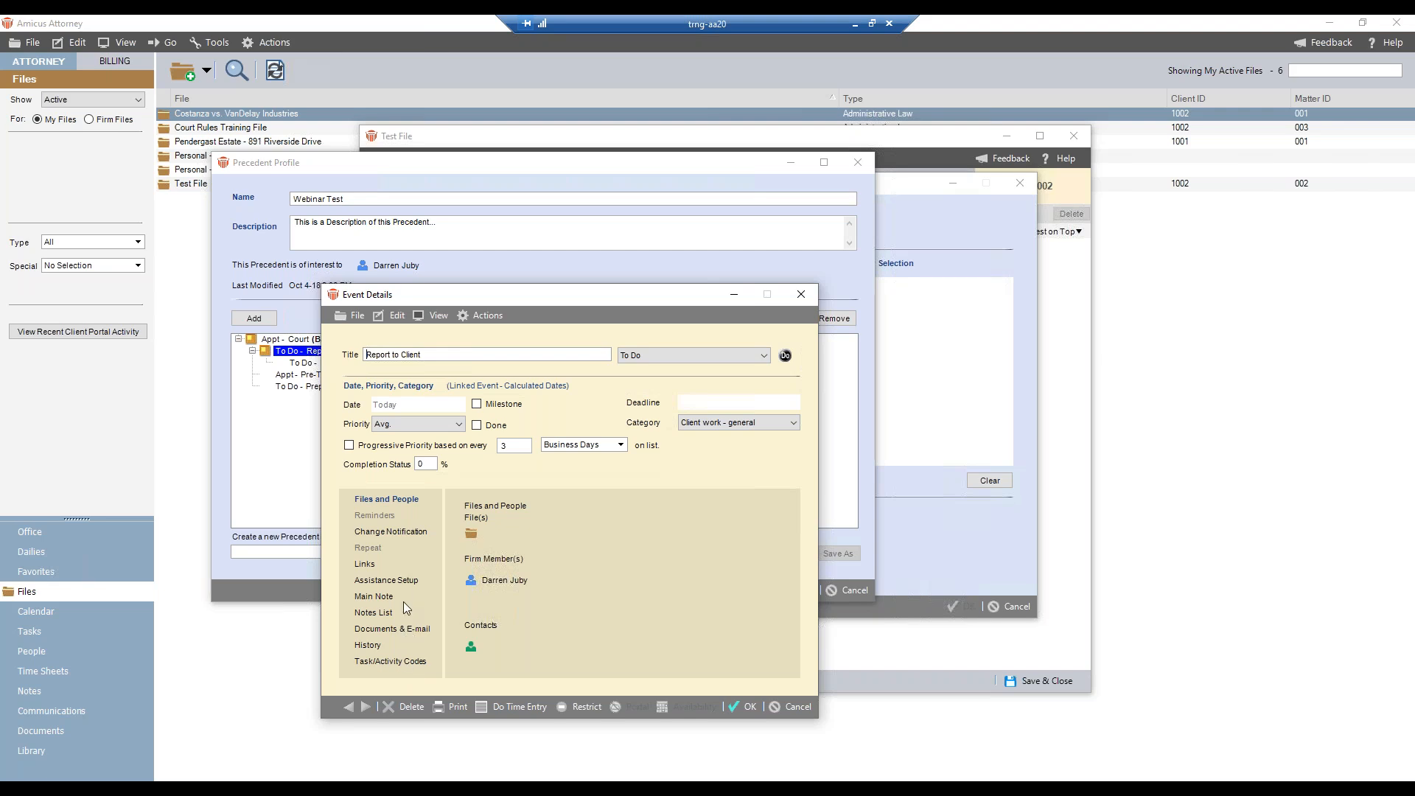
left_click(378, 663)
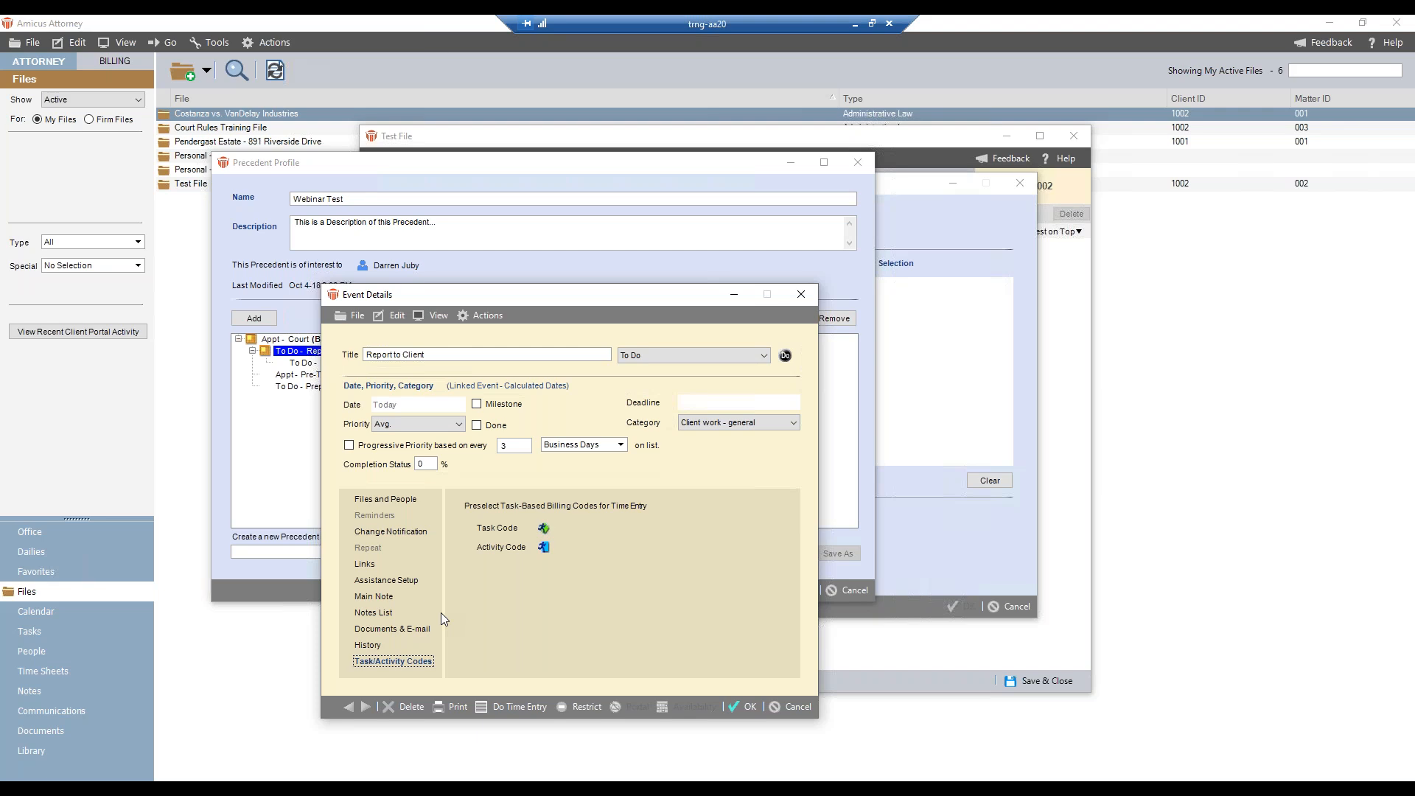
left_click(543, 530)
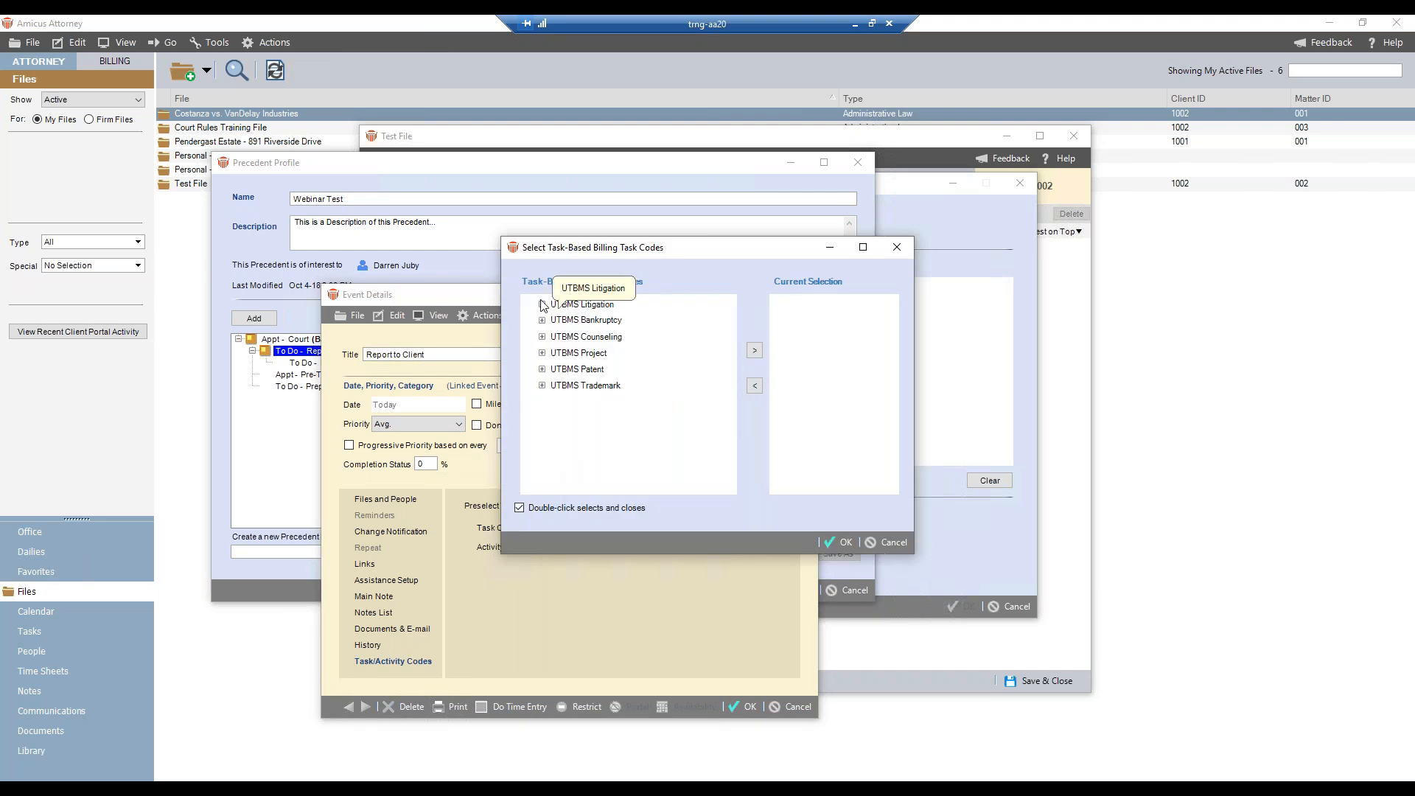
left_click(542, 306)
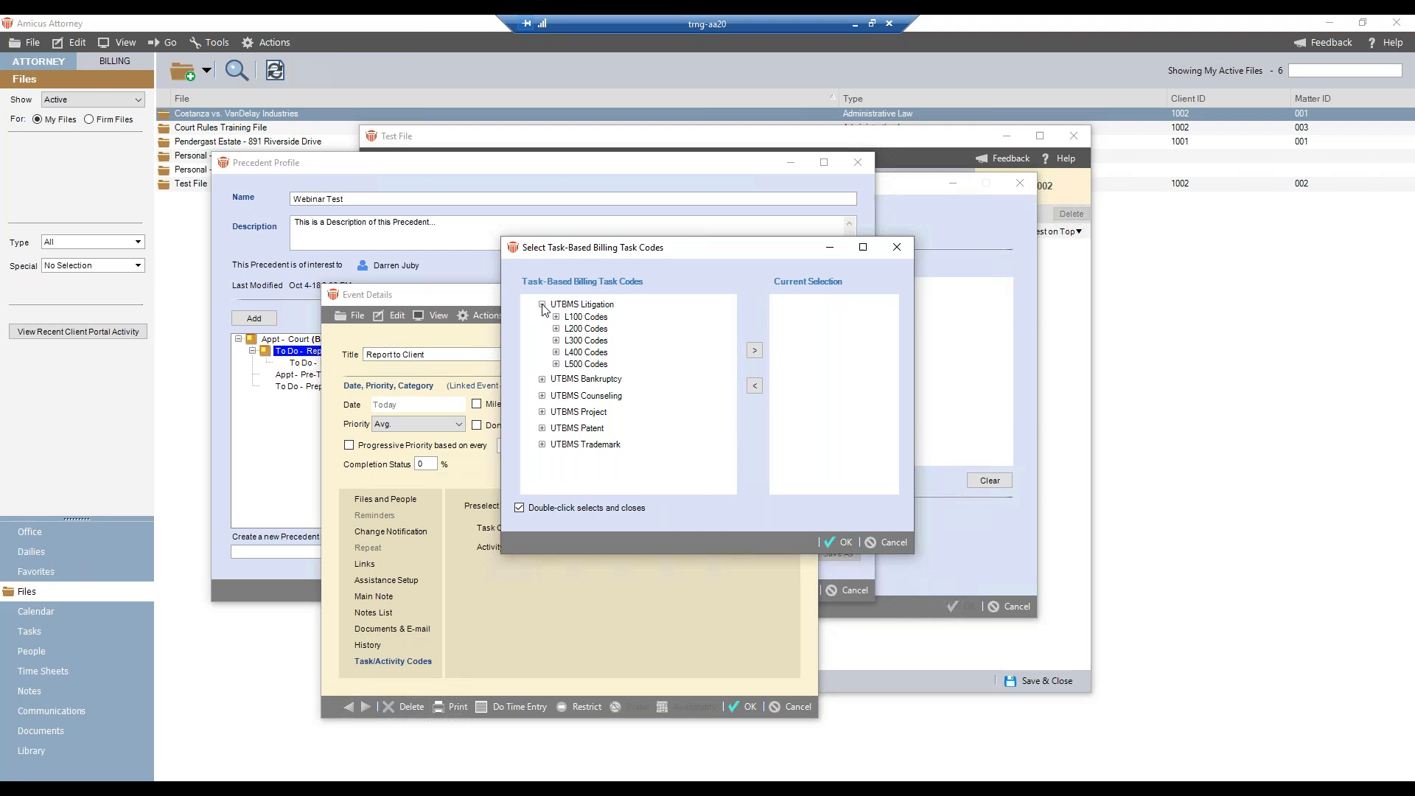
left_click(557, 318)
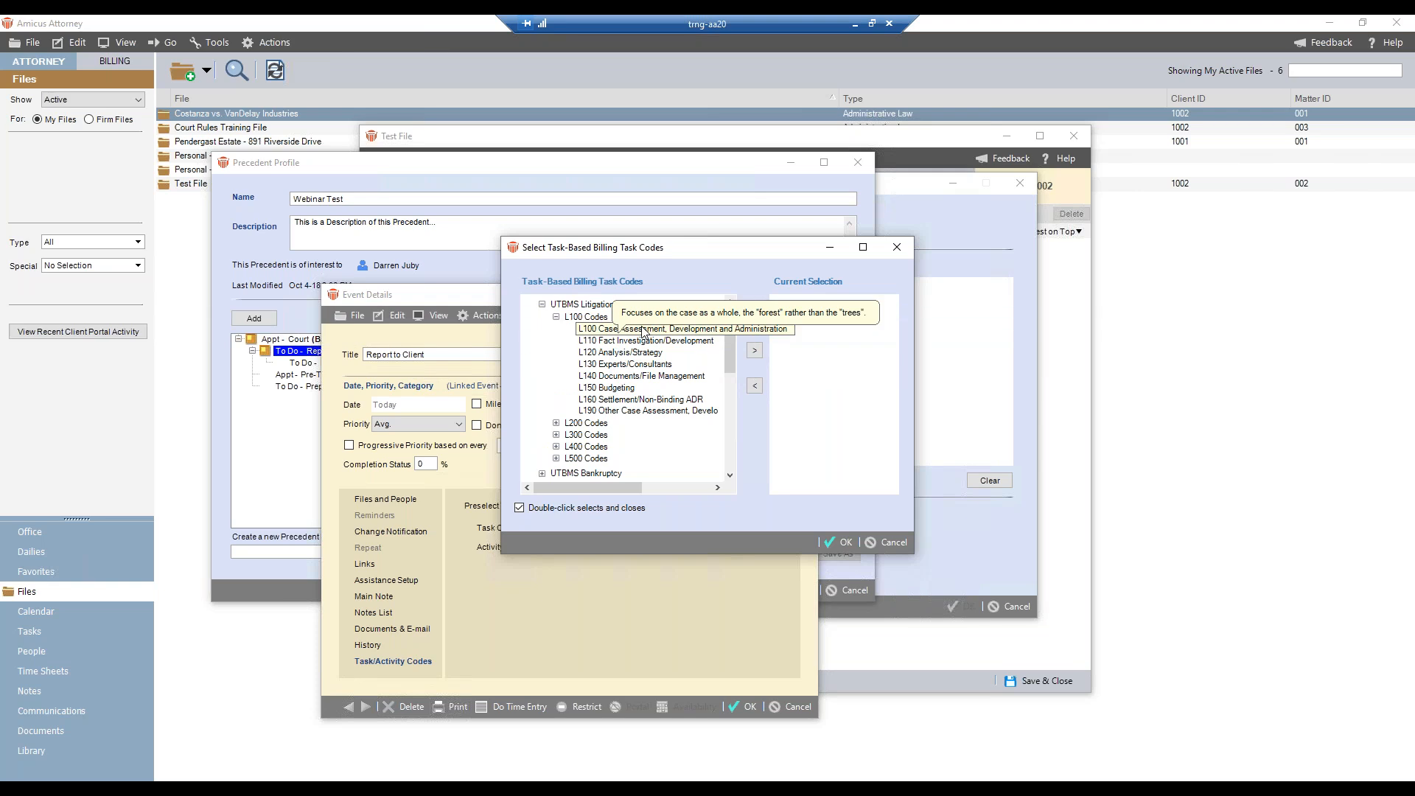
left_click(632, 376)
left_click(755, 350)
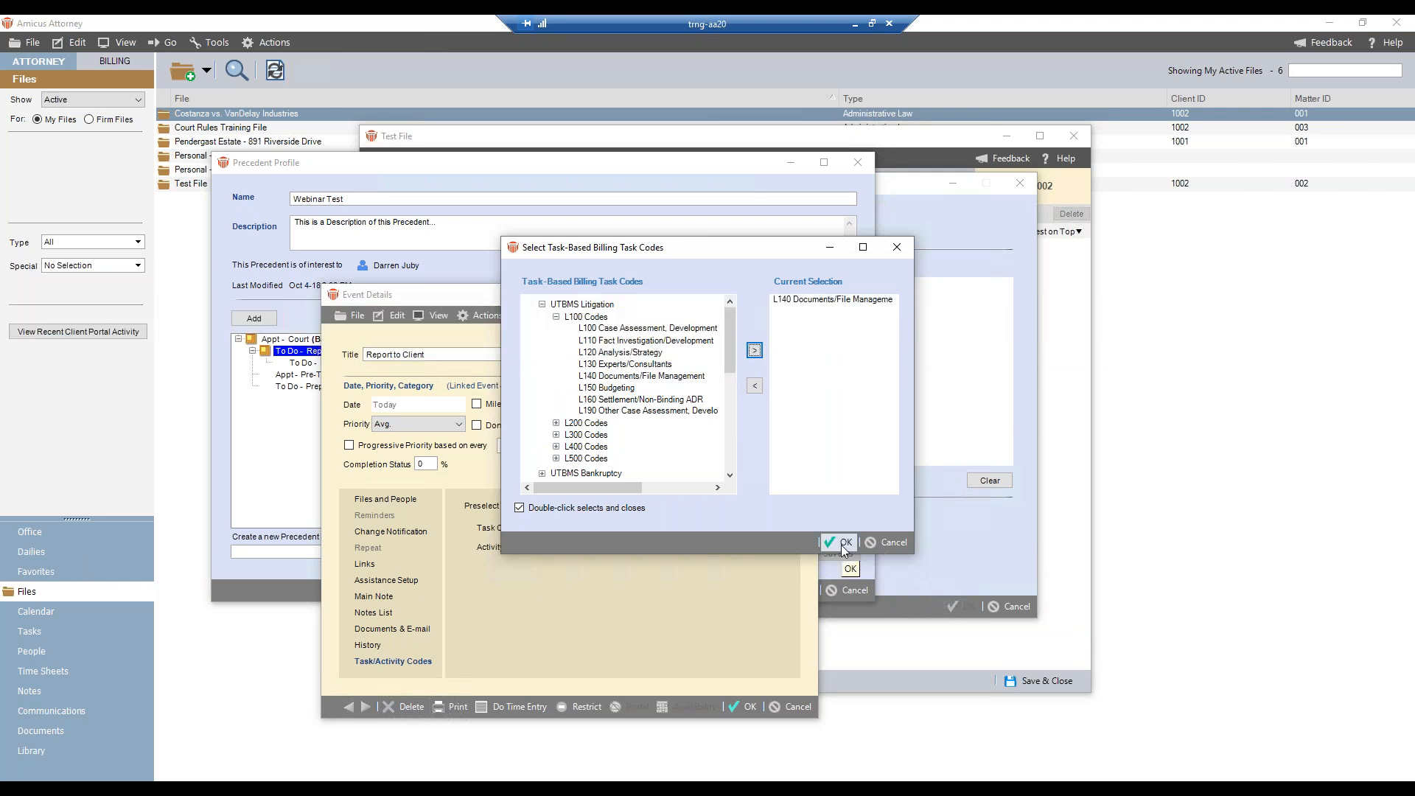
left_click(842, 543)
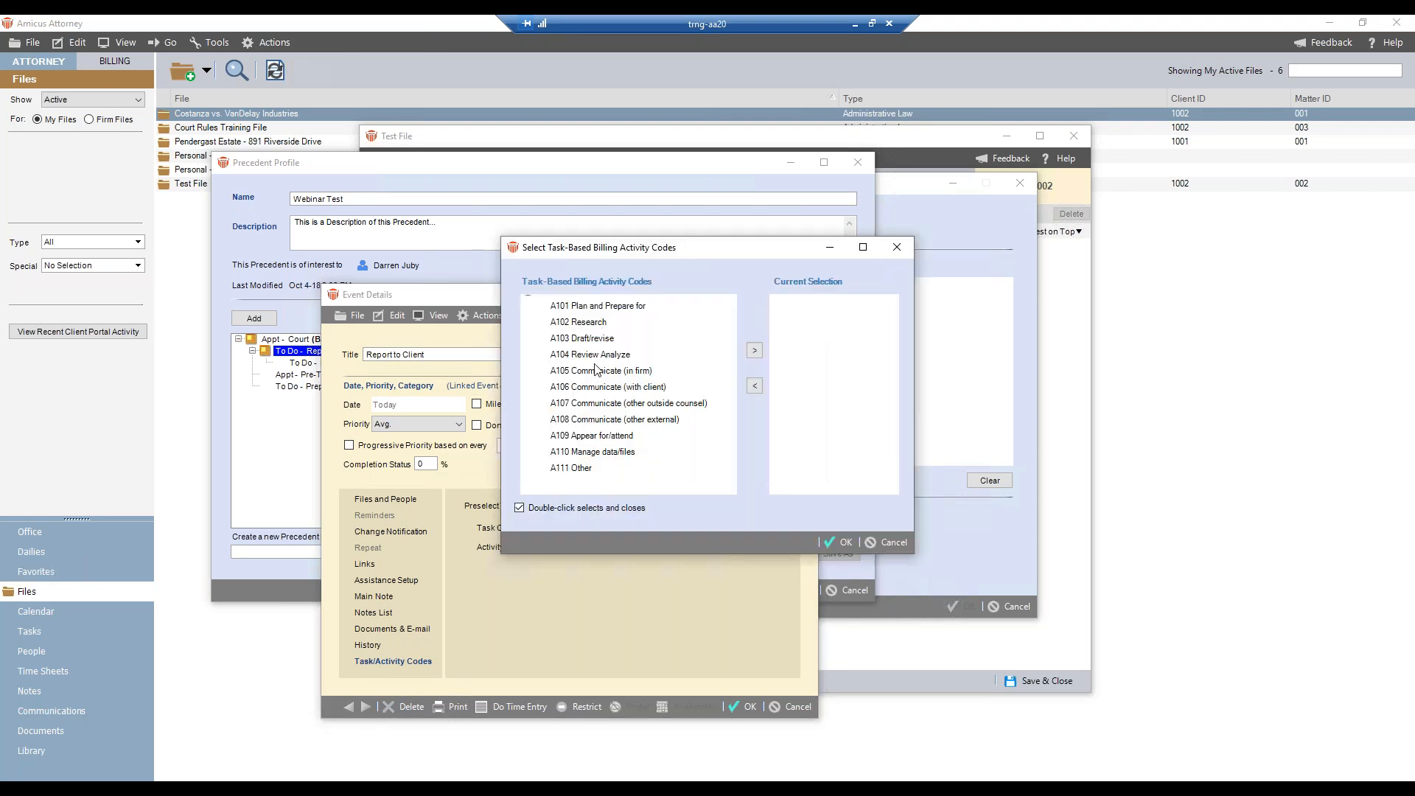
- Preselect the A106 Communicate (with client) activity code for the Report to Client To Do, and save the event and the precedent
left_click(595, 388)
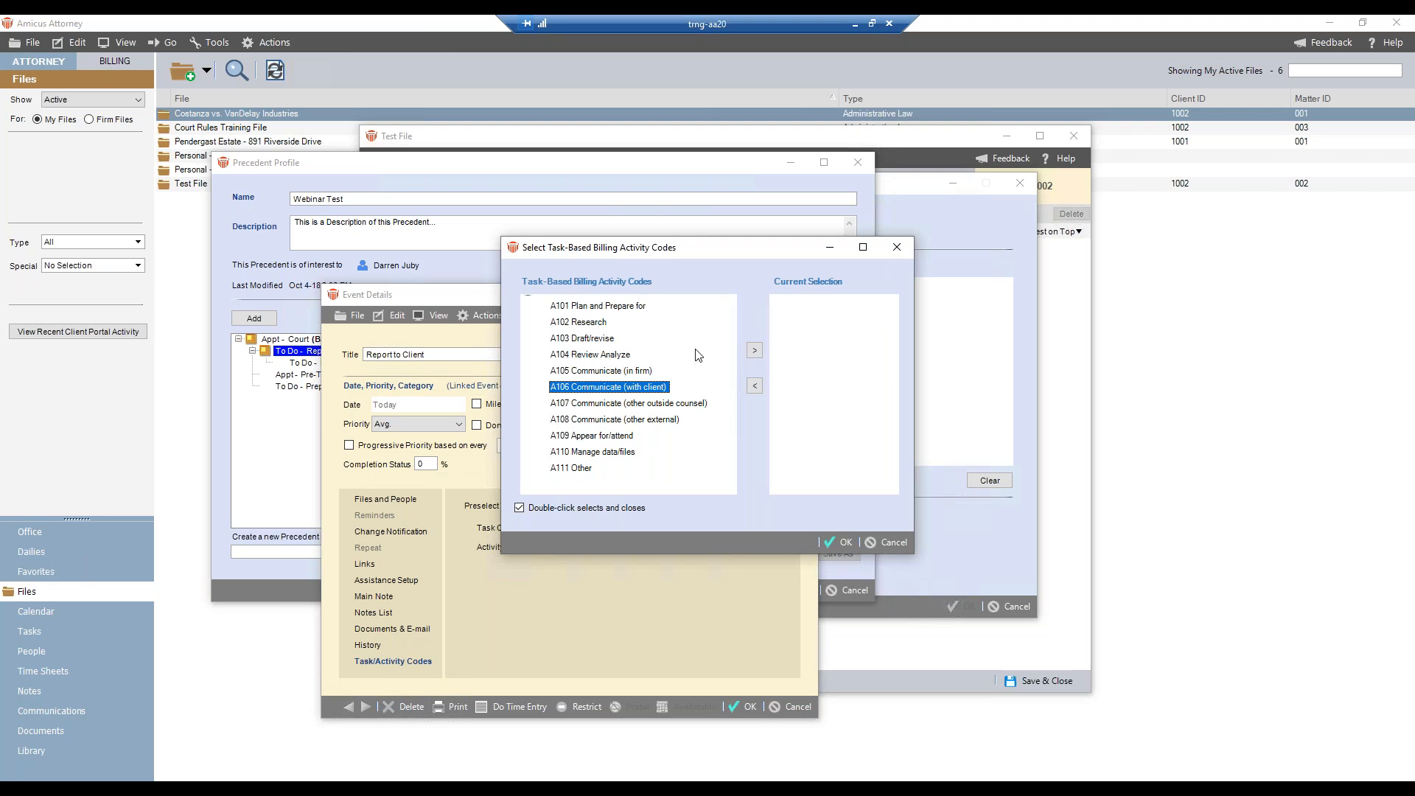
left_click(754, 351)
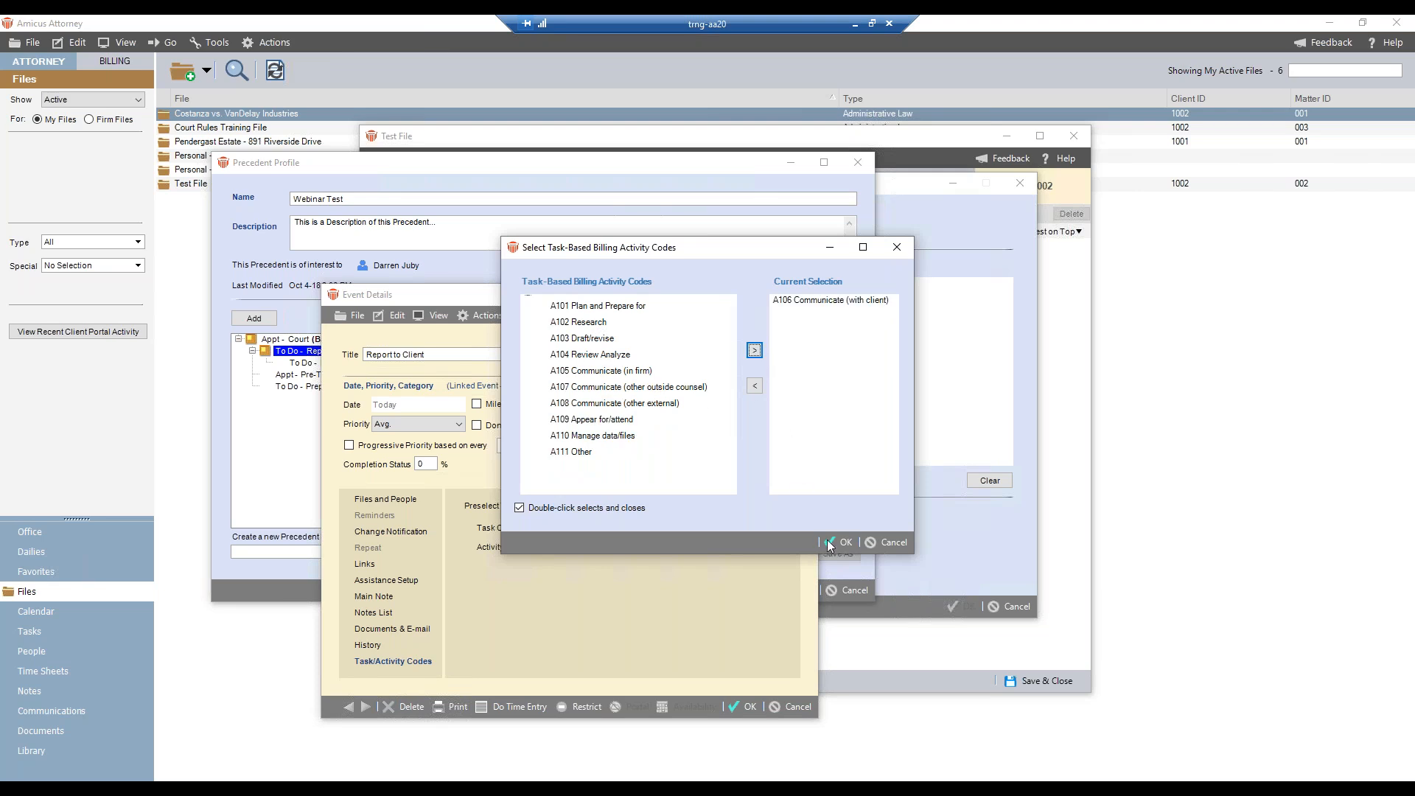
left_click(833, 542)
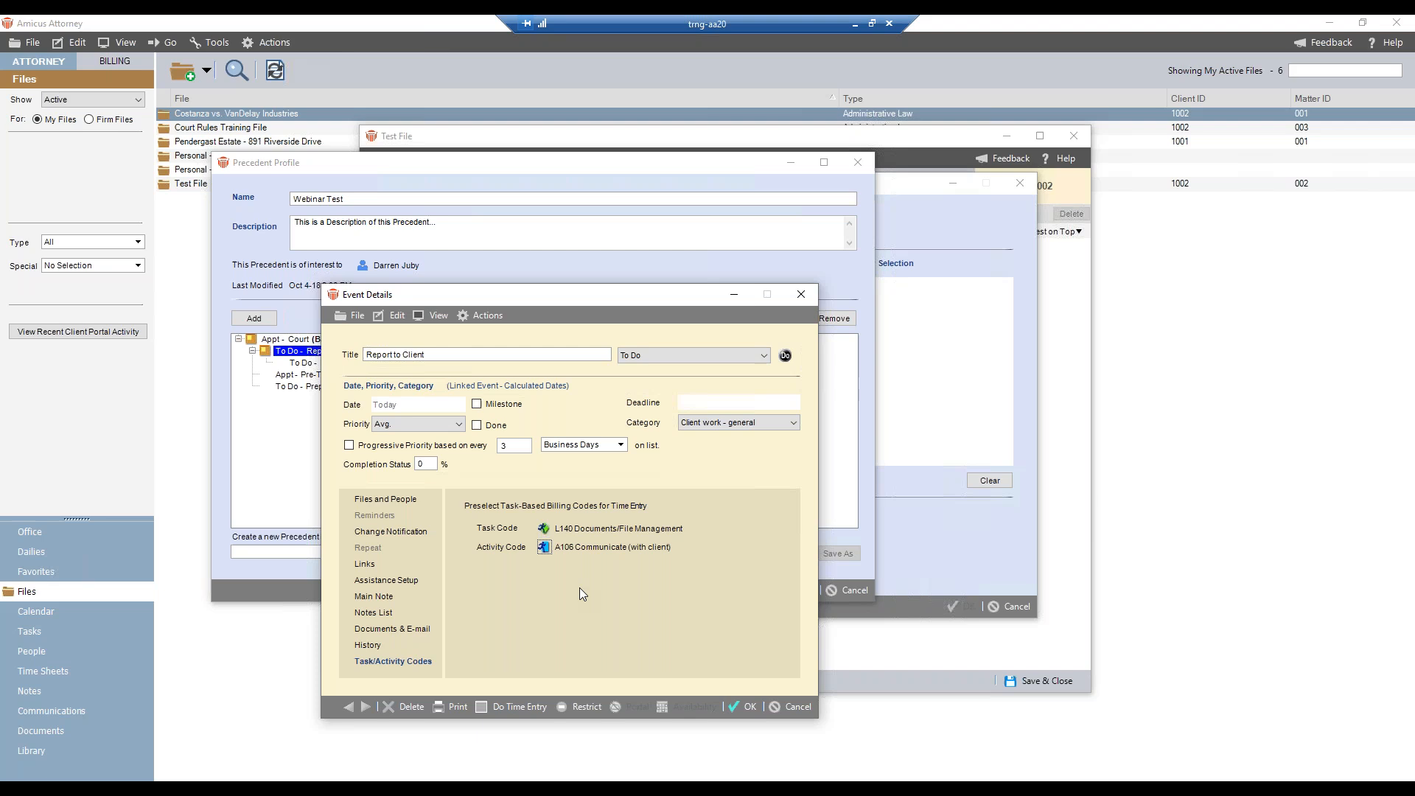
left_click(747, 708)
left_click(747, 707)
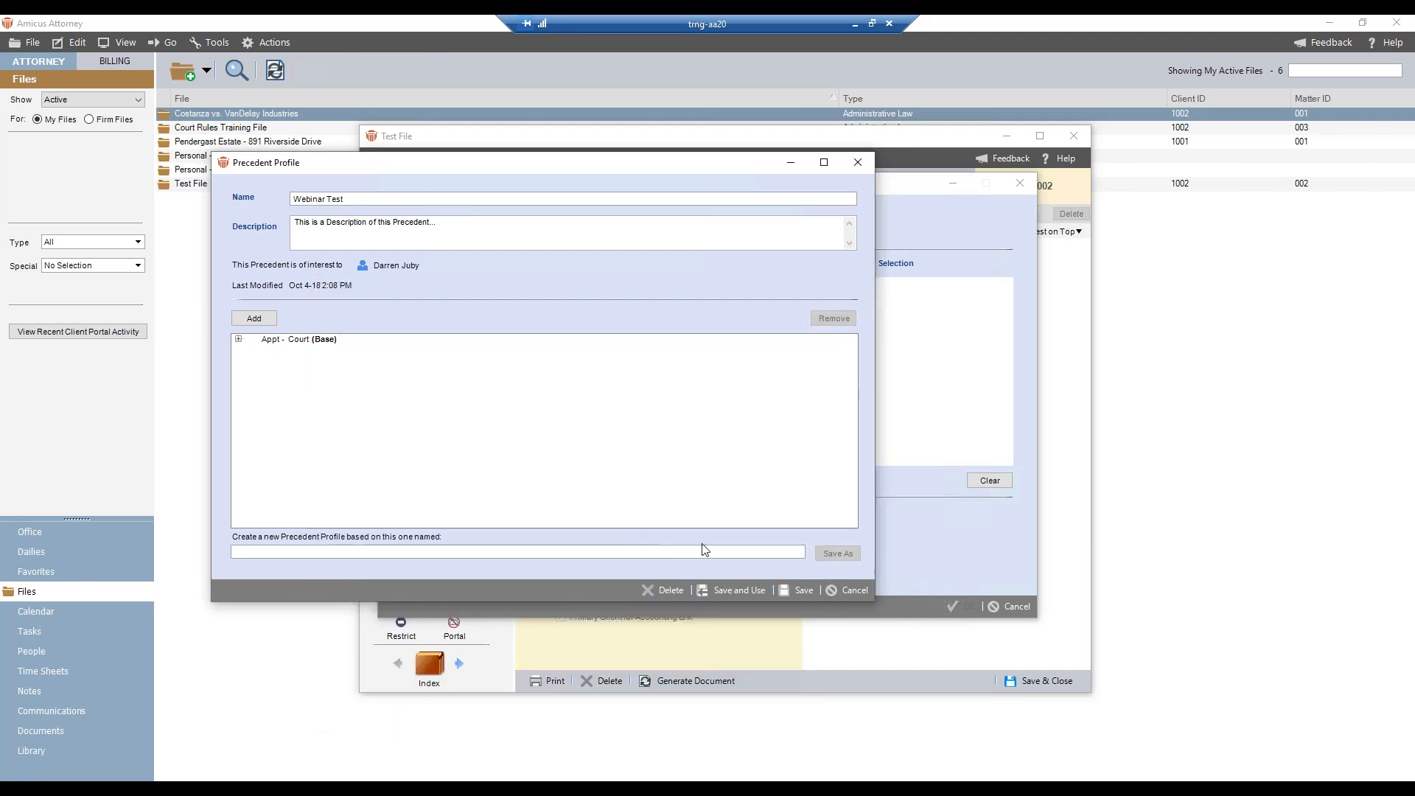
left_click(801, 590)
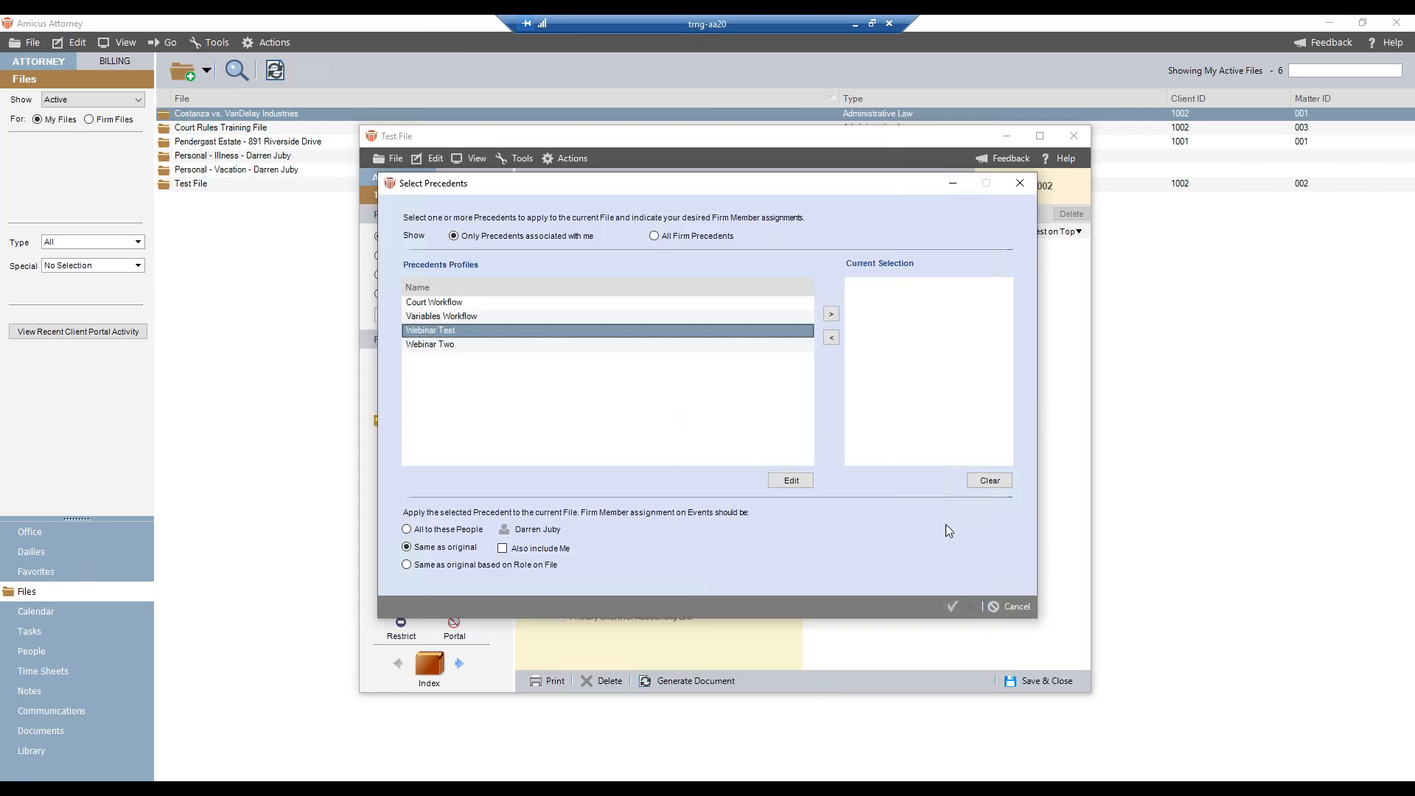
- Apply the Webinar Test precedent to Test File with the Court event's base date set to October 30, 2018
left_click(831, 313)
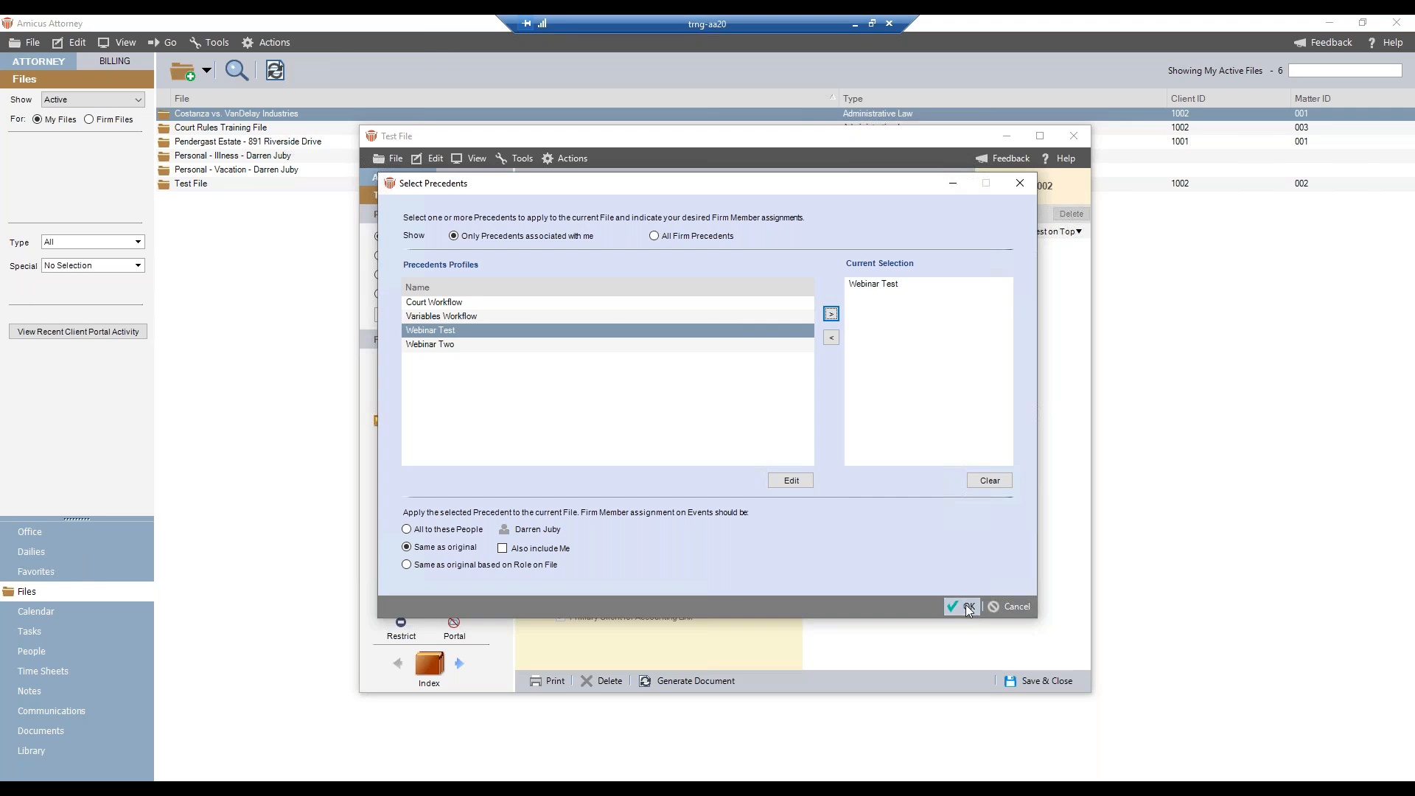
left_click(966, 606)
left_click(816, 385)
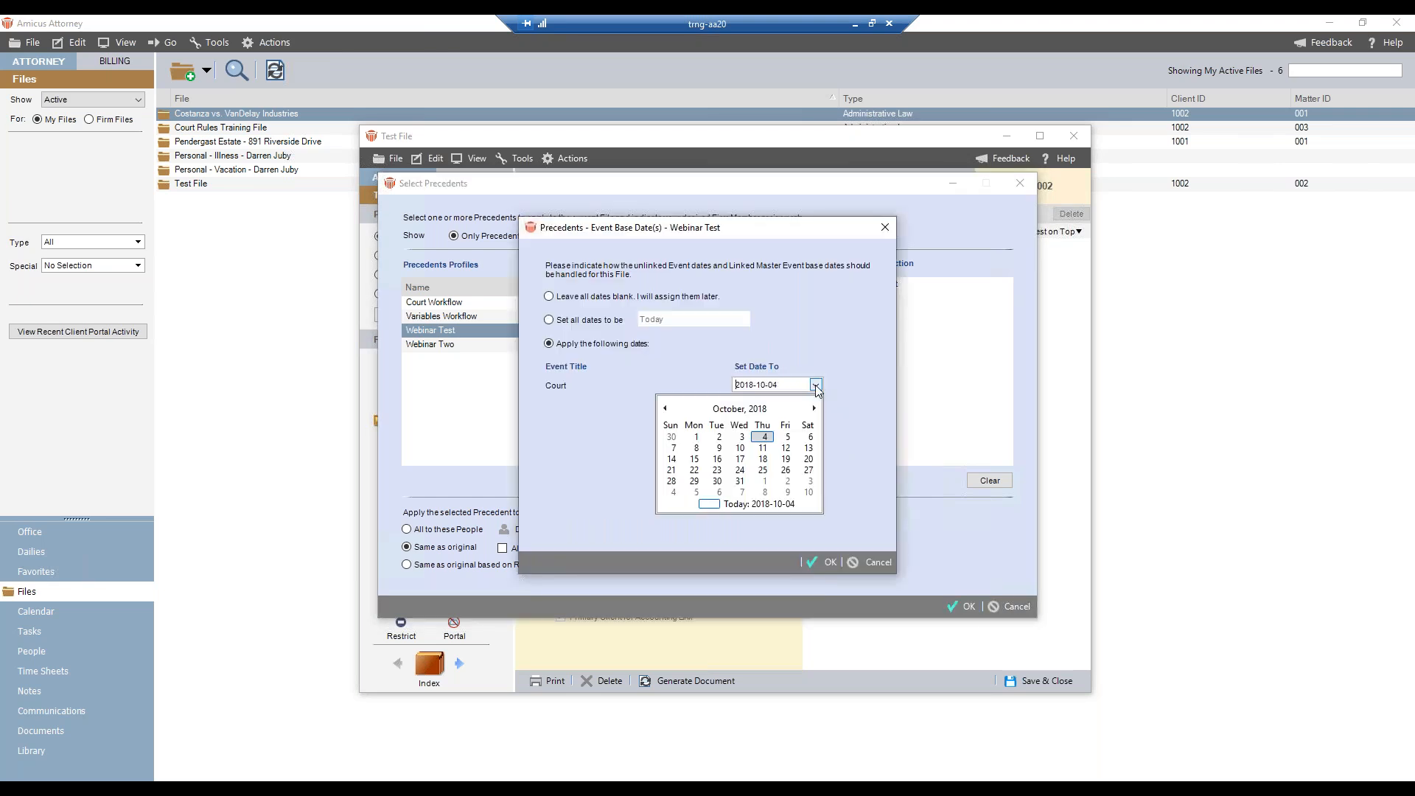
left_click(717, 482)
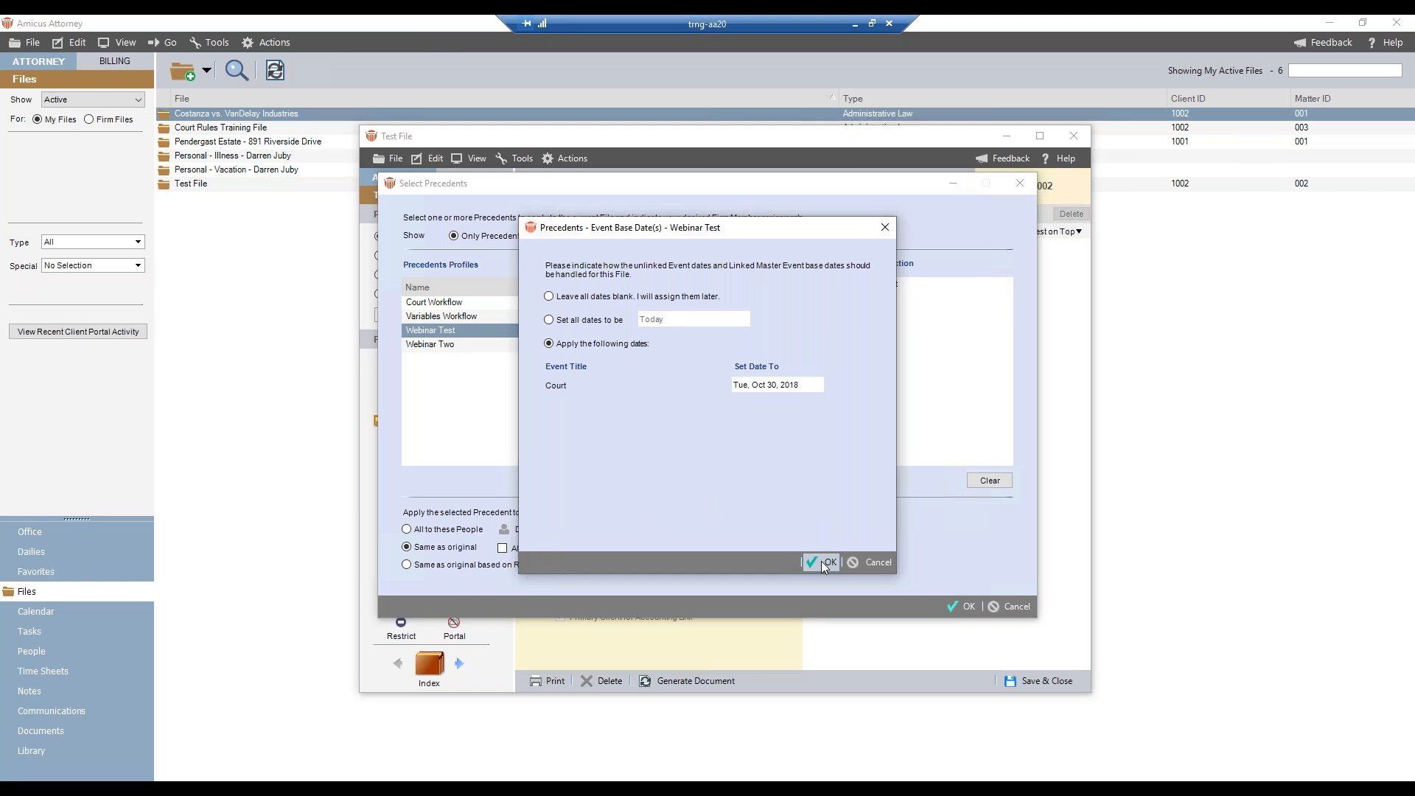
left_click(824, 562)
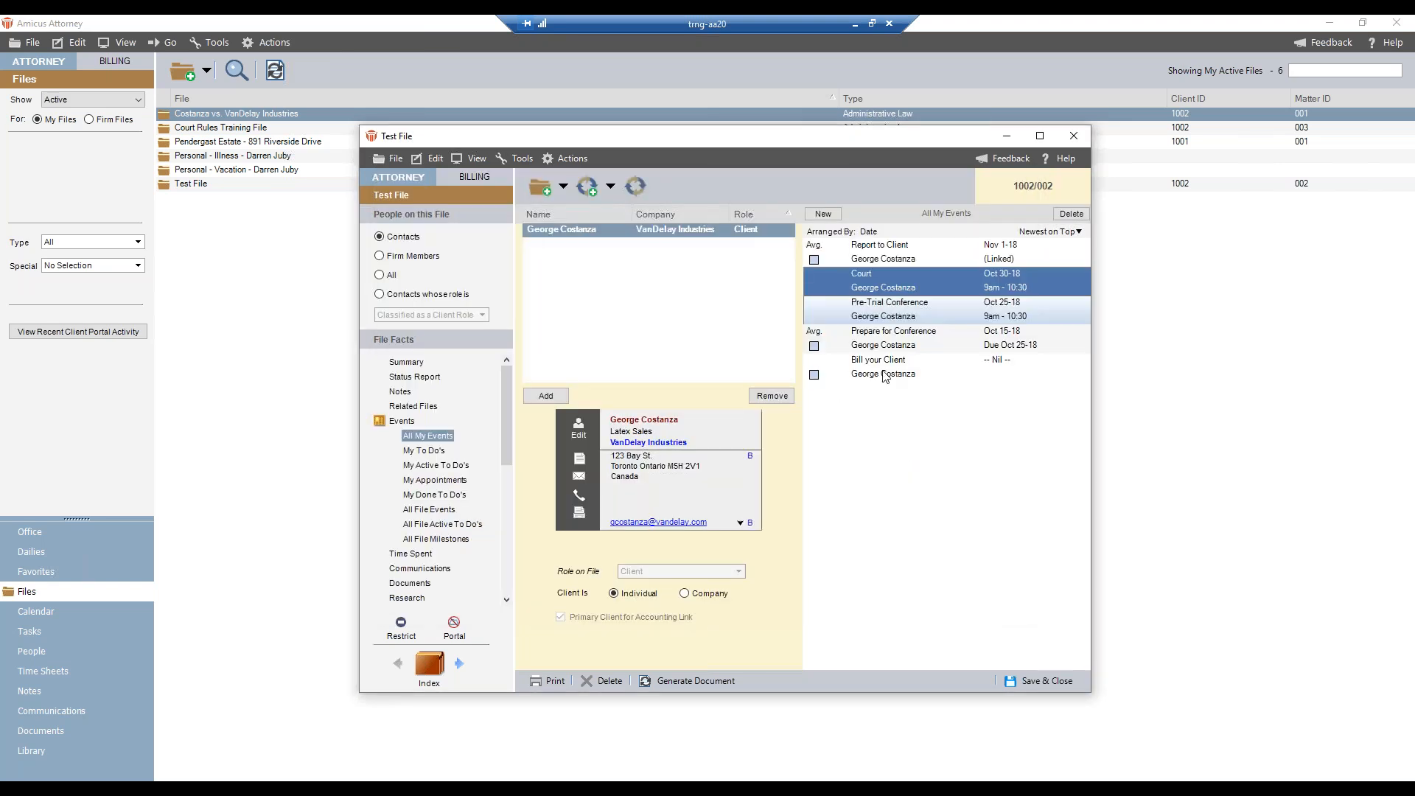
- Check the task and activity codes and the files and people on Test File's Report to Client event
left_click(935, 256)
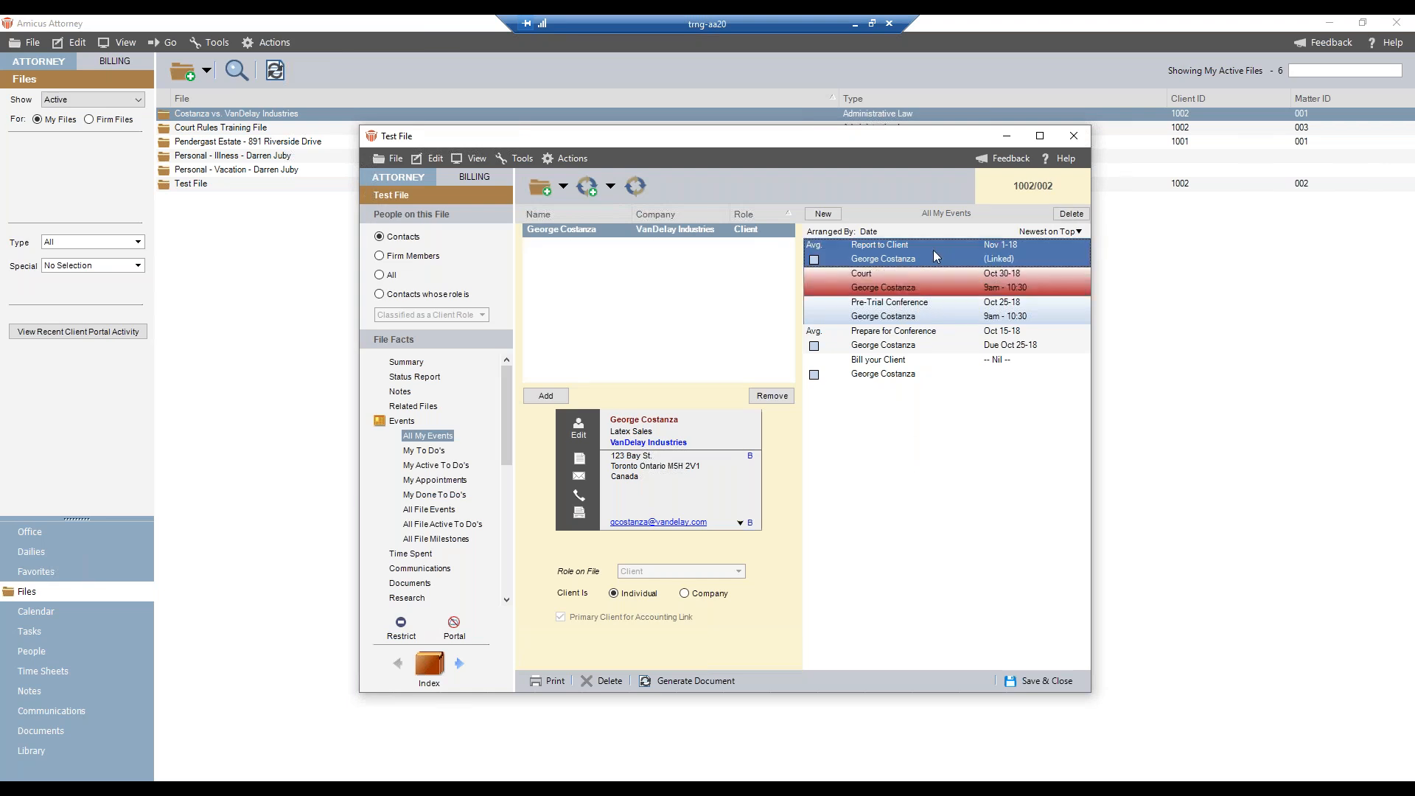
double_click(933, 250)
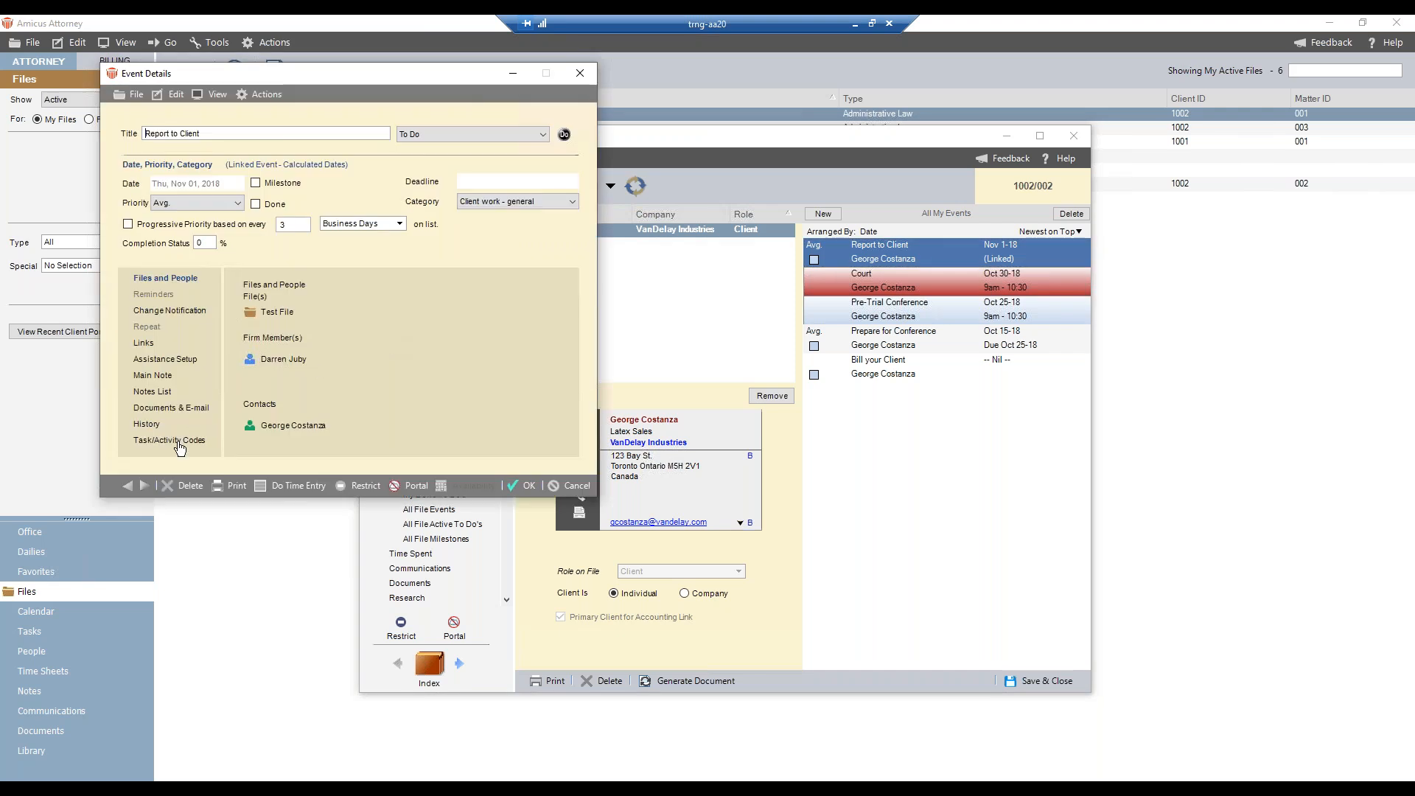
left_click(178, 442)
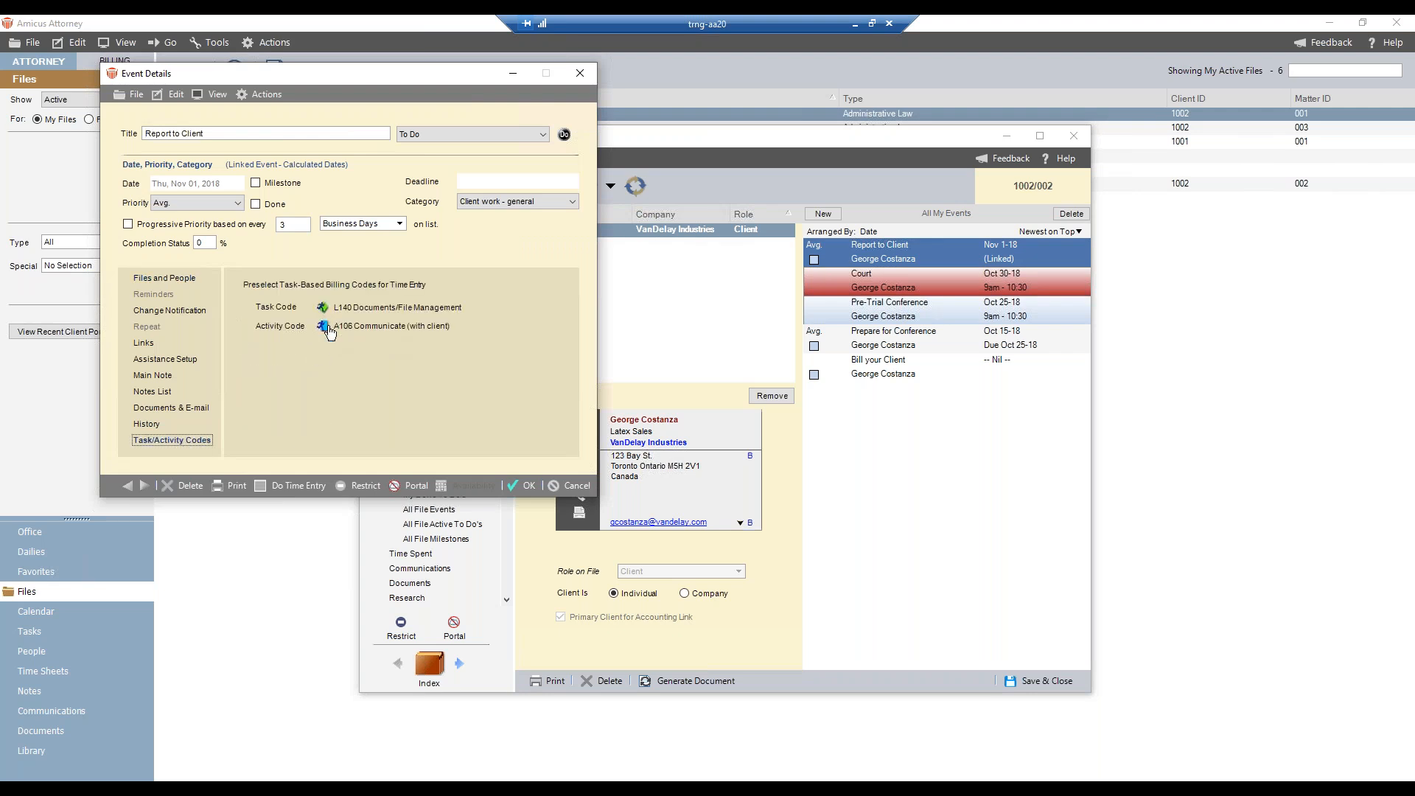
left_click(160, 279)
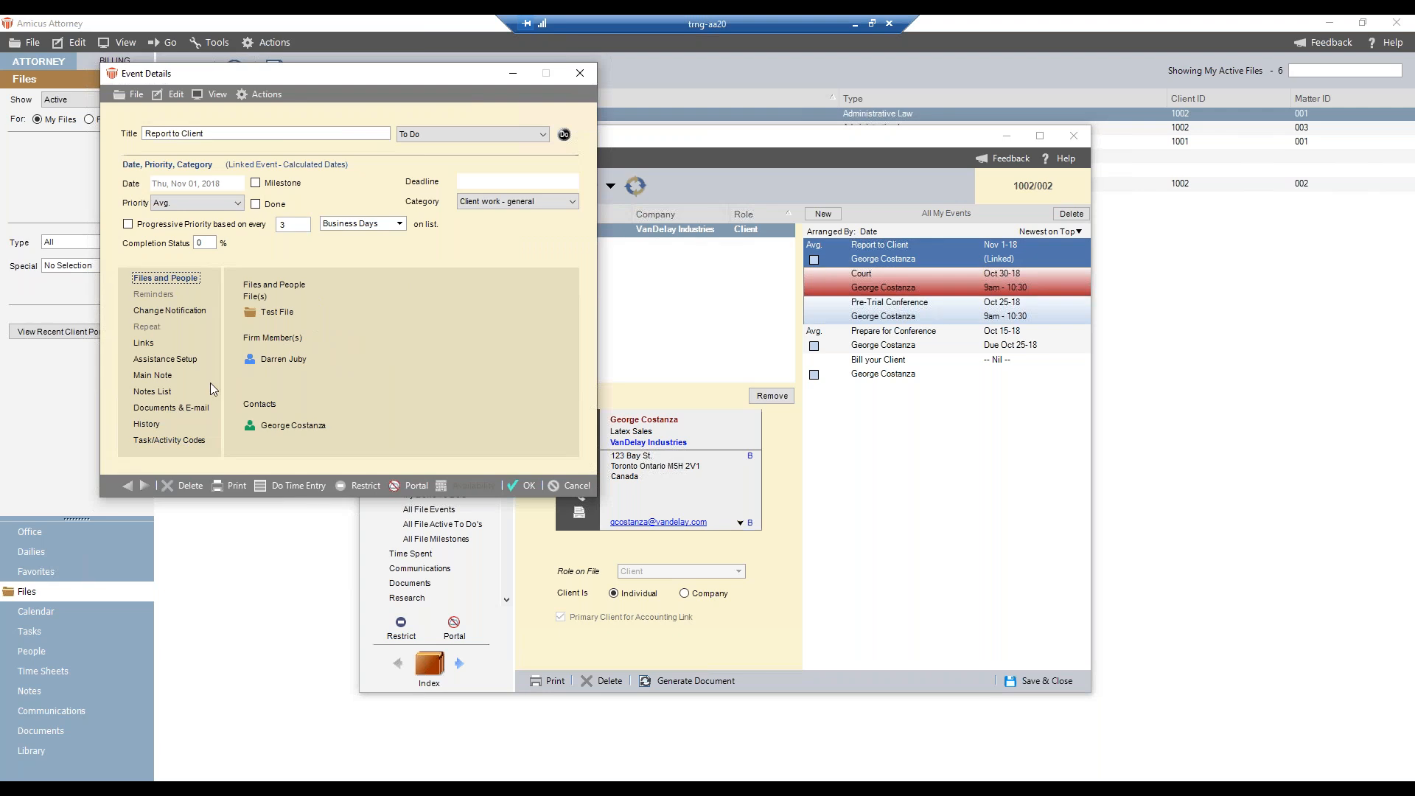
- Preview a time entry made from the Report to Client event, and close the entry and the event without saving
left_click(293, 485)
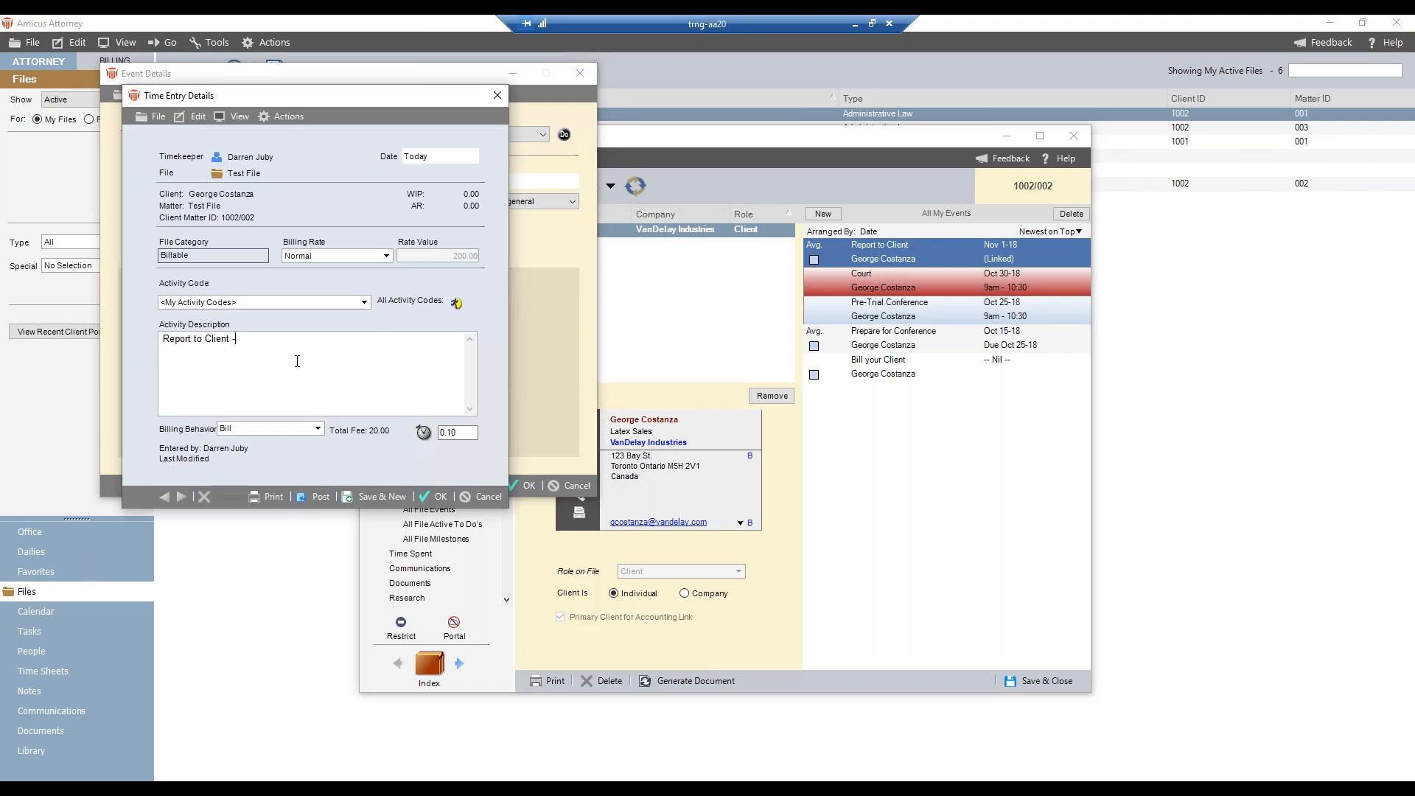
left_click(486, 497)
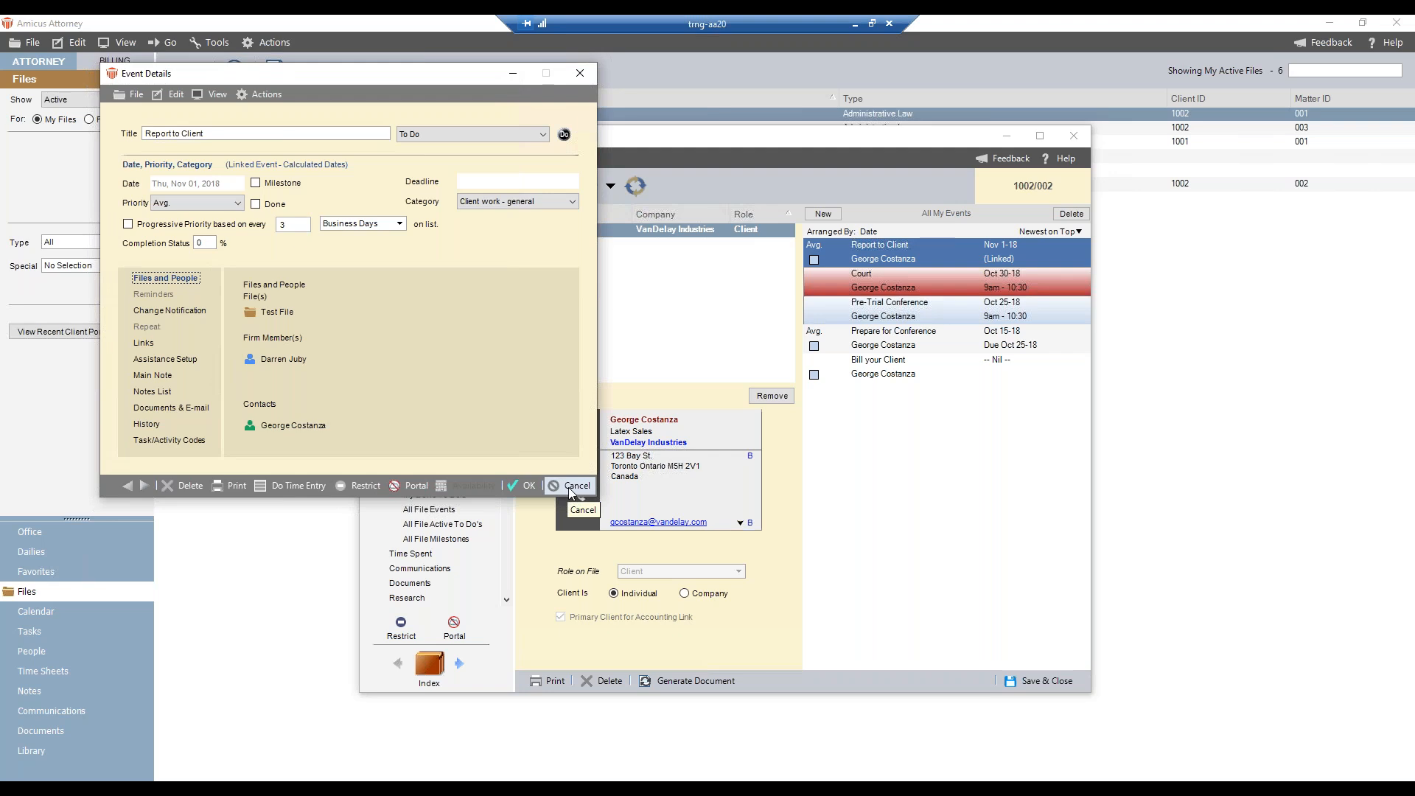
left_click(569, 486)
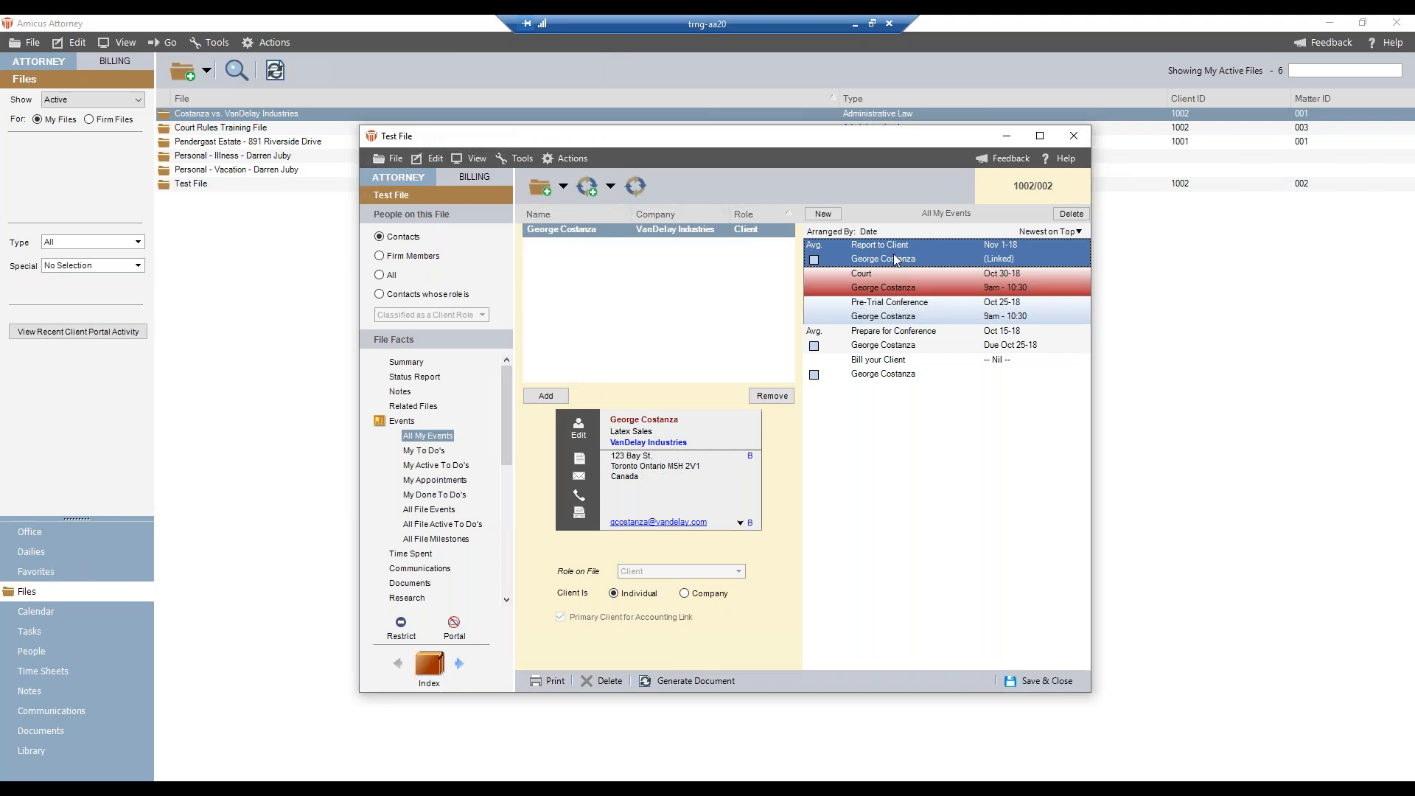
- Delete all of Test File's events together with their dependent events
left_click(895, 367, "shift")
key("Delete")
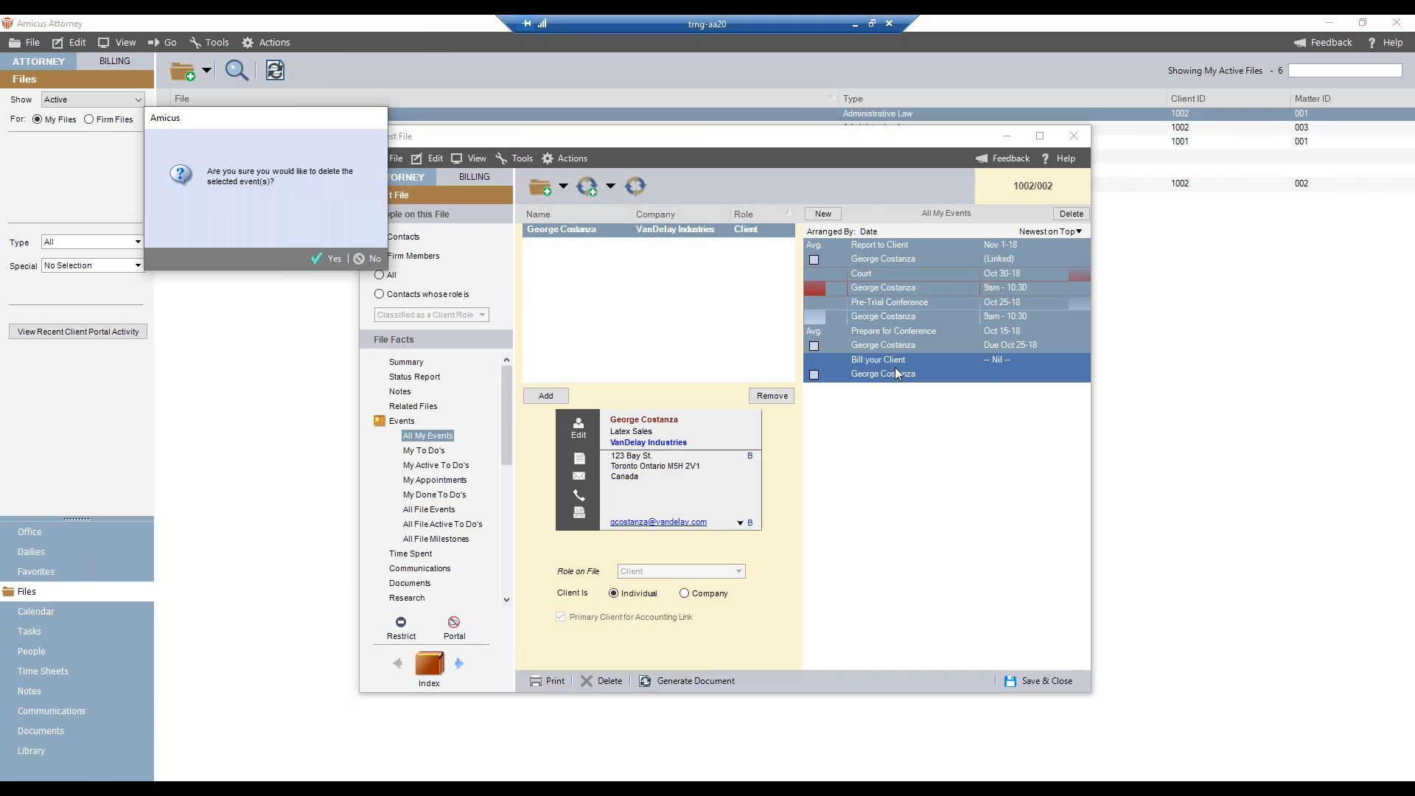
left_click(324, 259)
left_click(351, 283)
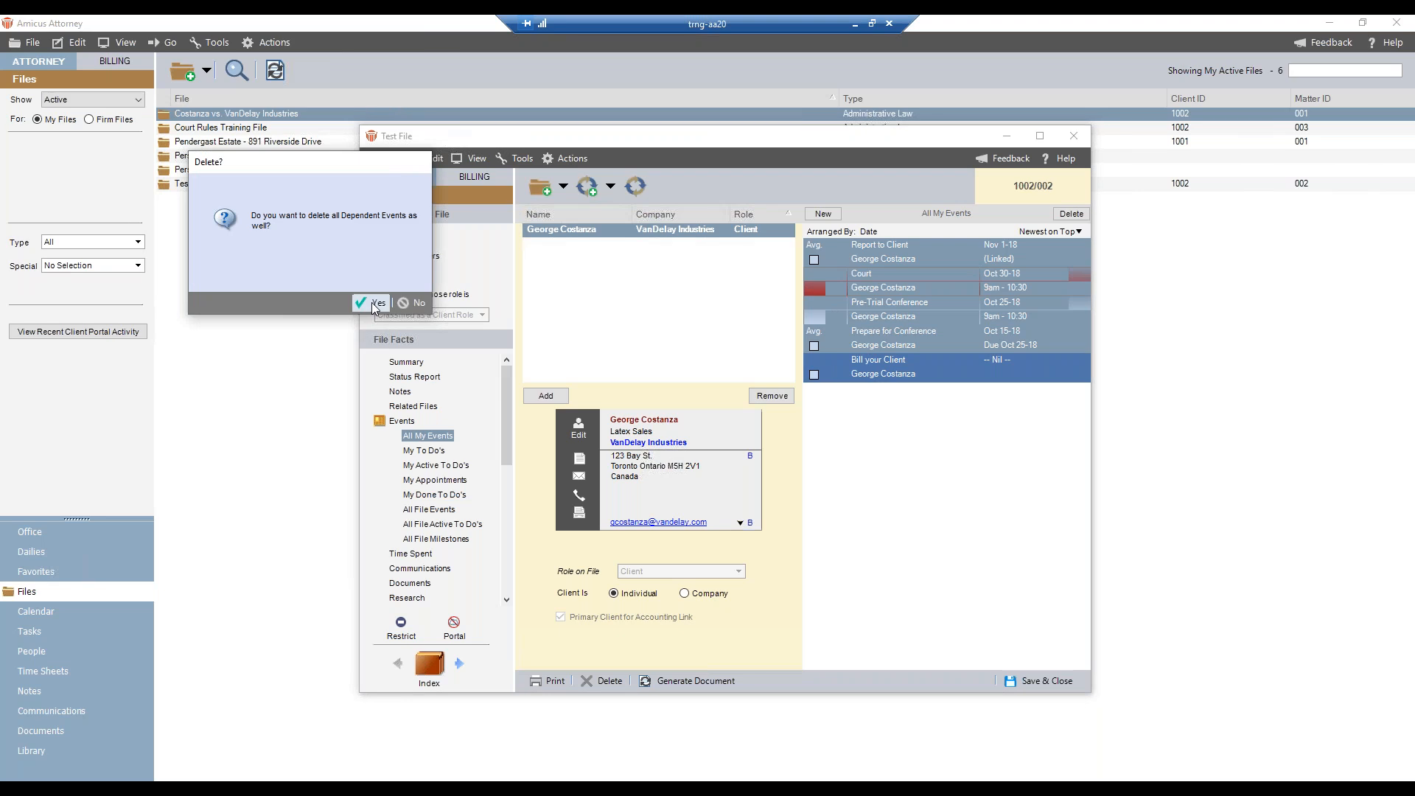
left_click(373, 303)
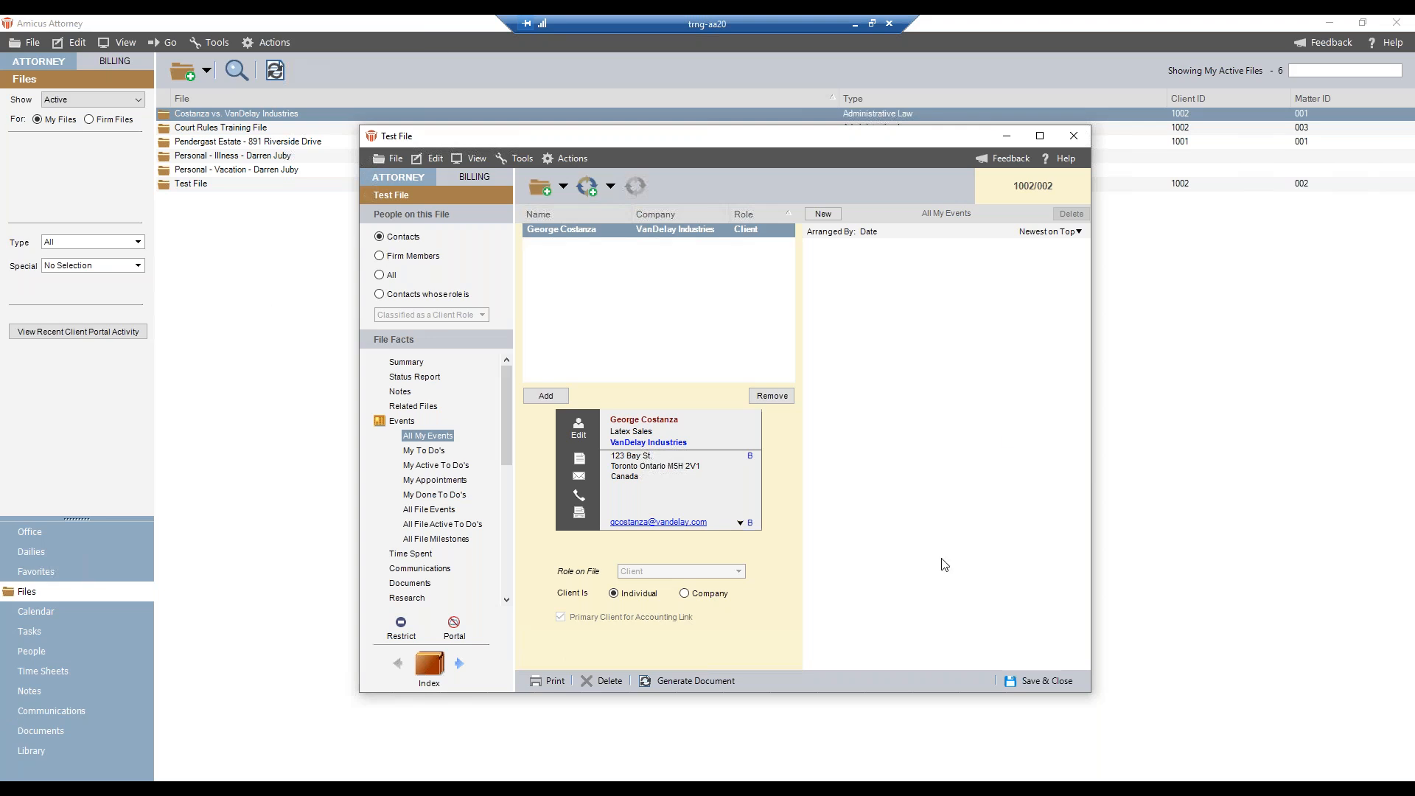
- Start using a precedent on Test File, open the Variables Workflow precedent for editing and expand its Court event
left_click(610, 189)
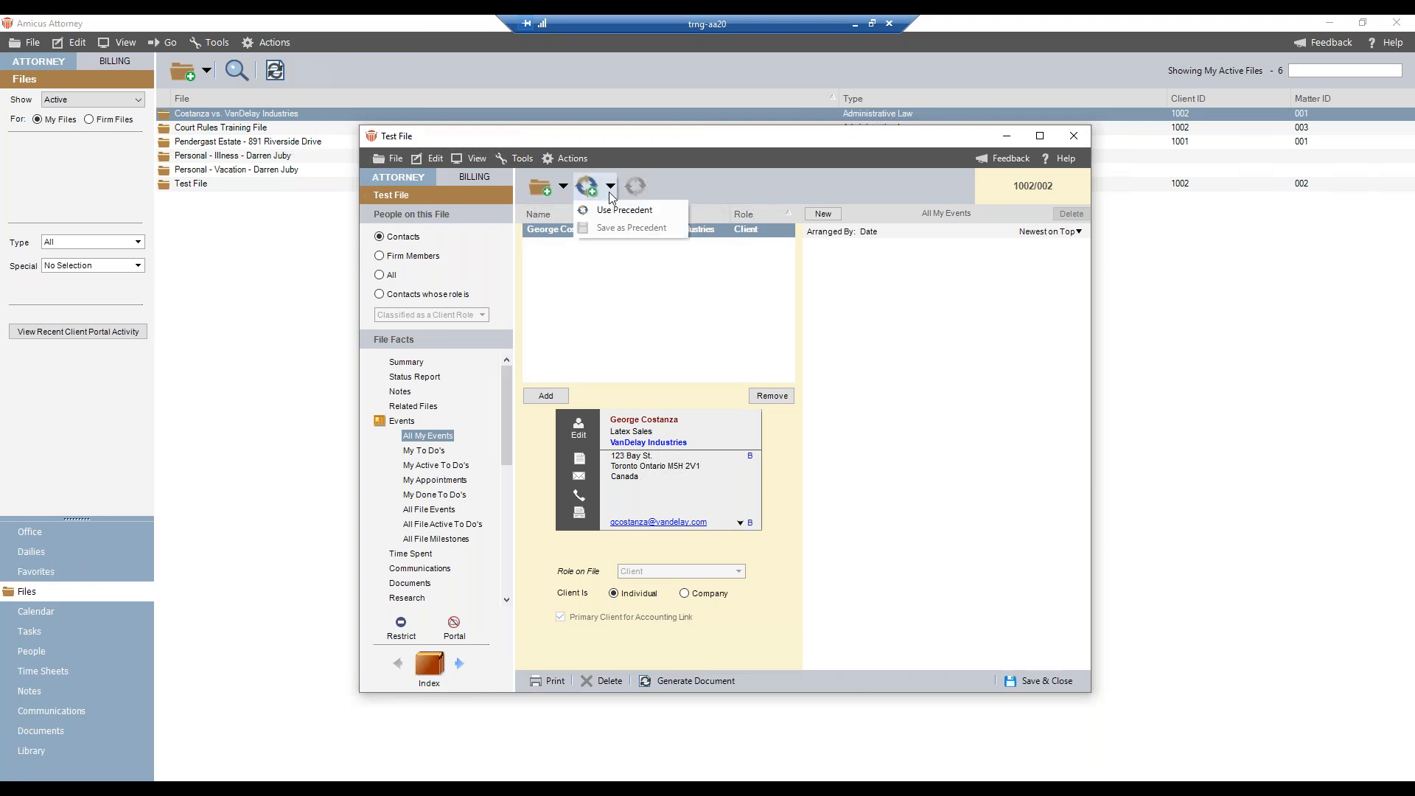
left_click(617, 211)
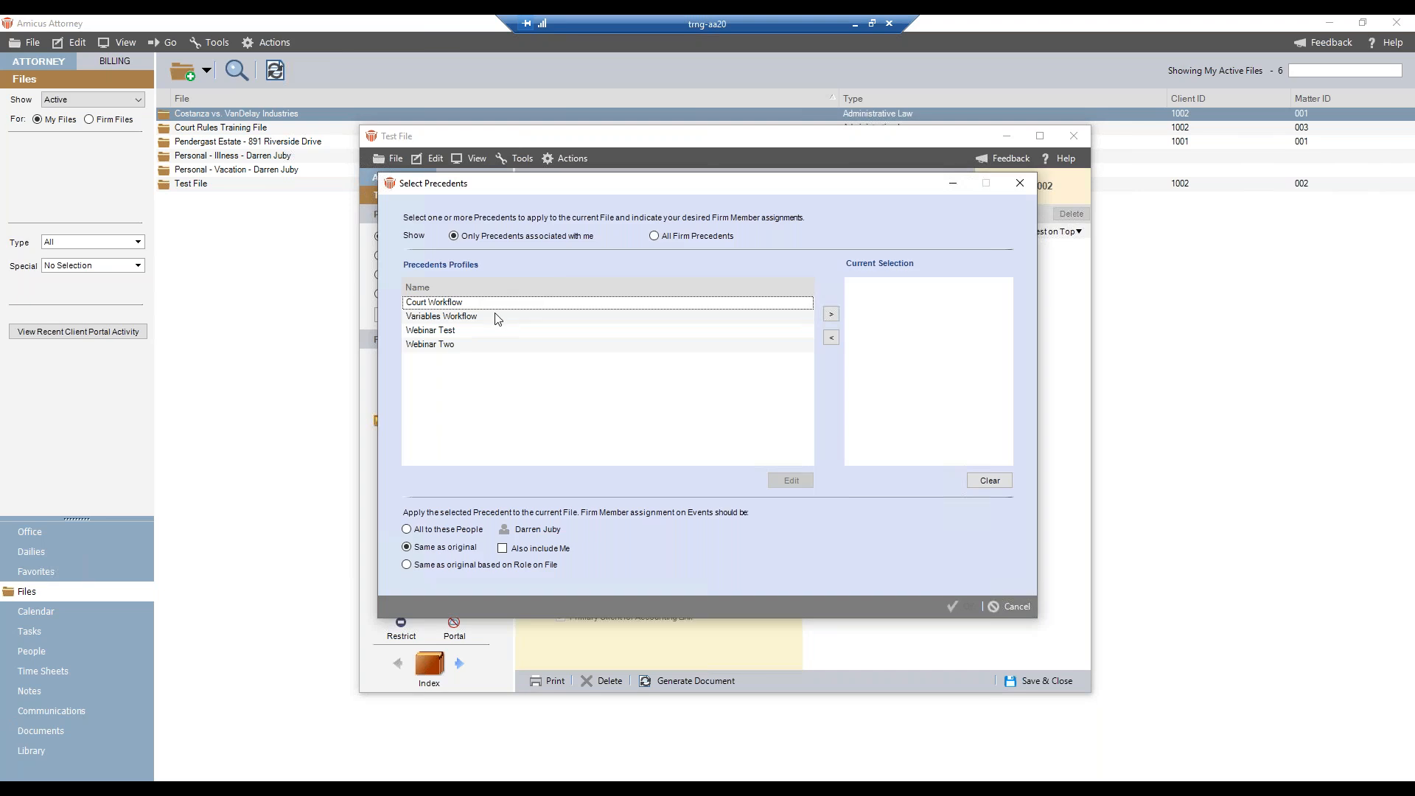
left_click(496, 317)
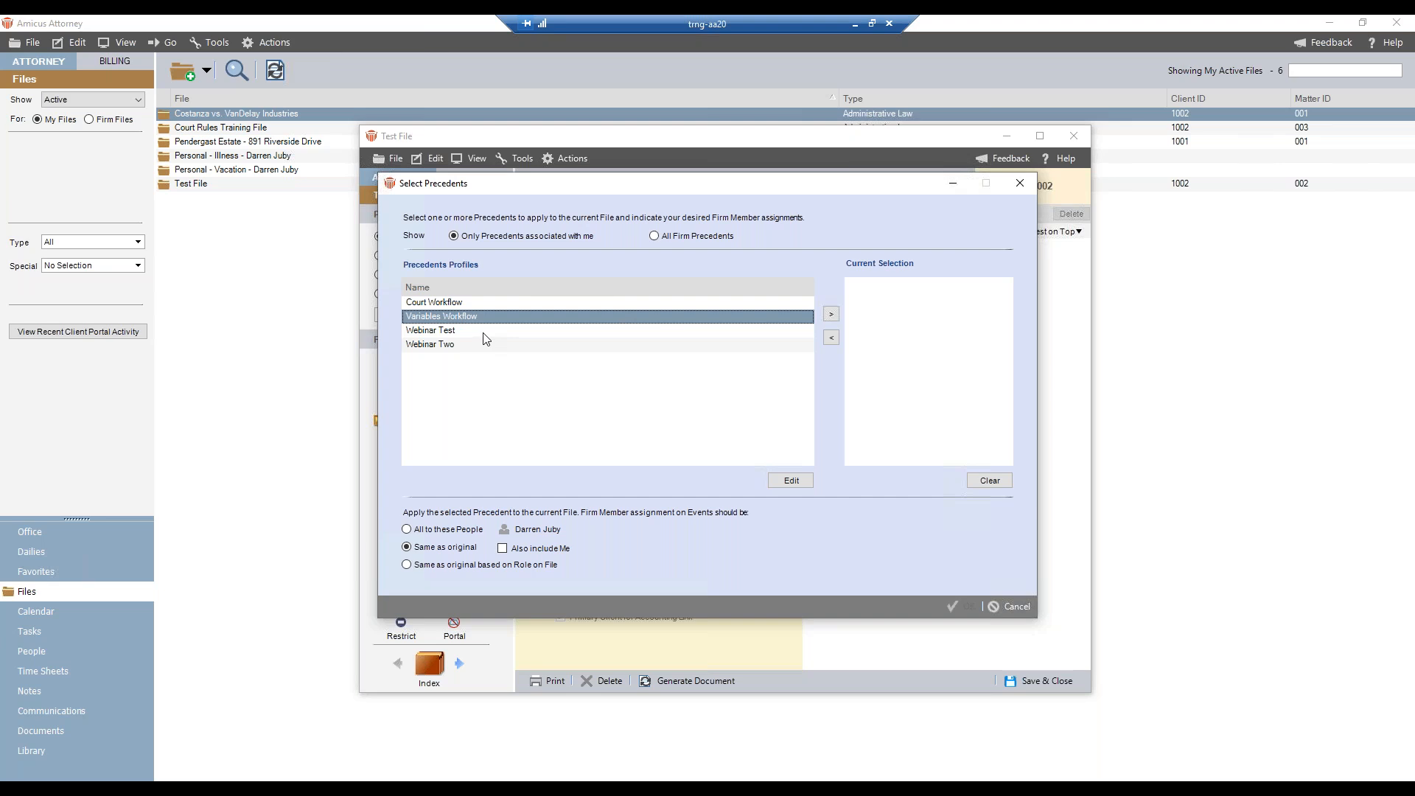
left_click(784, 486)
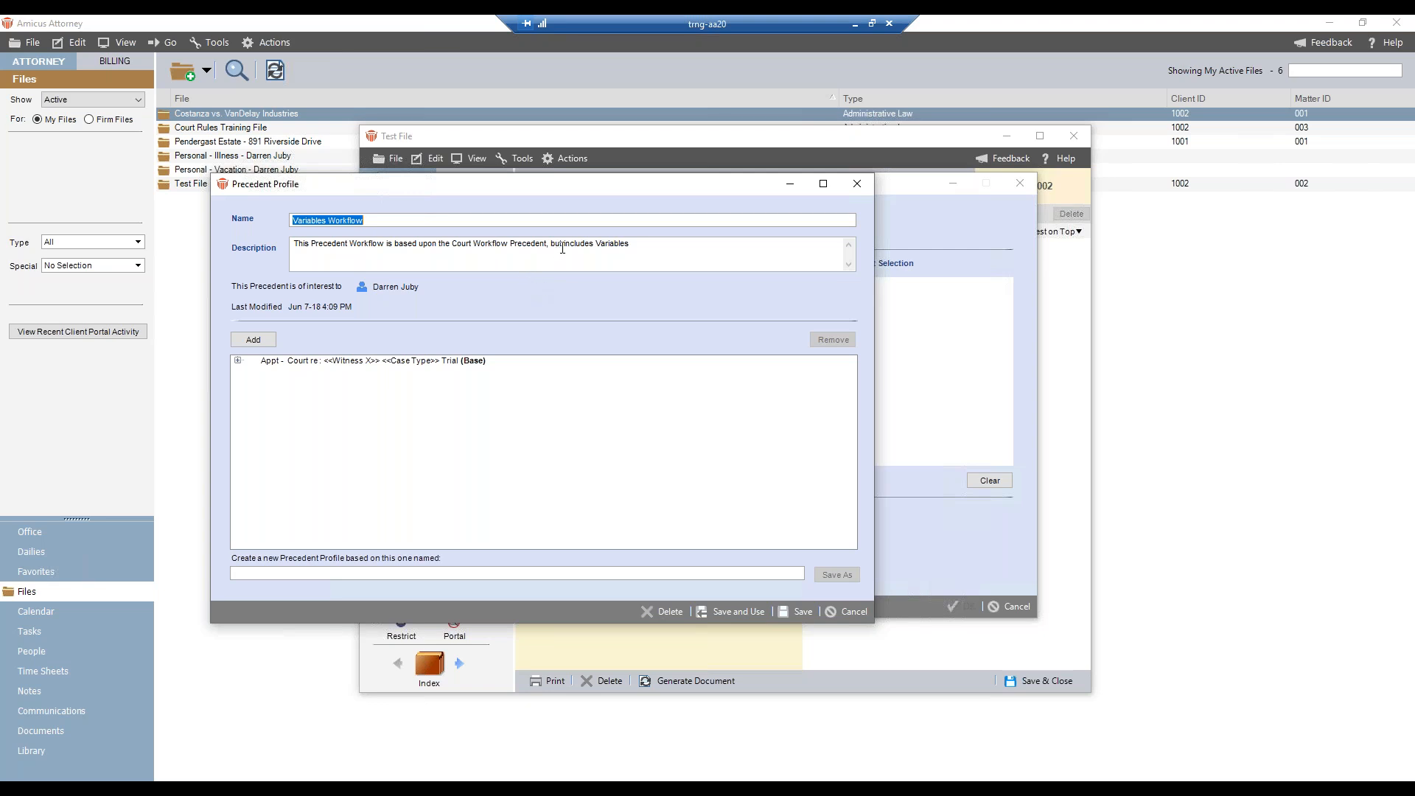
left_click(238, 362)
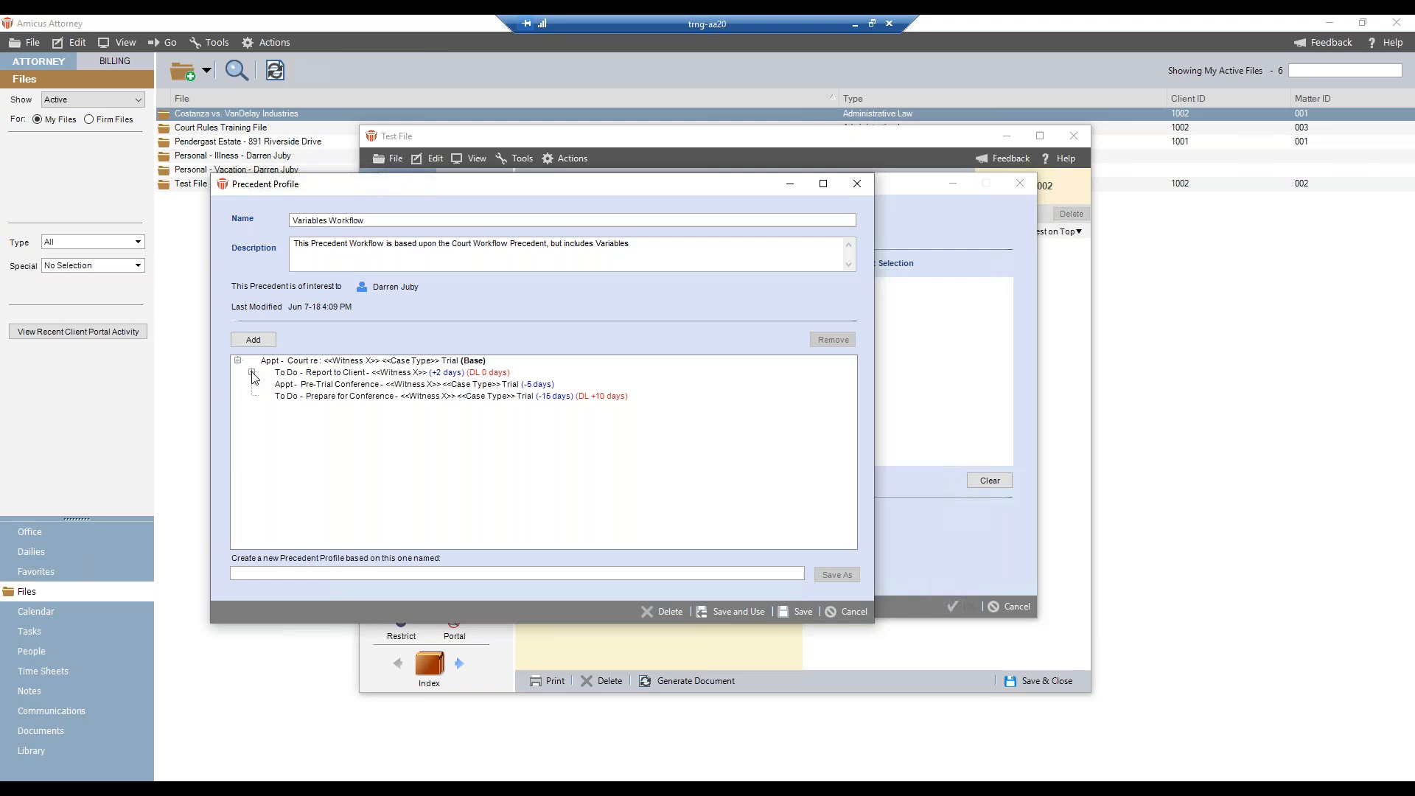
- Examine the Witness X and Case Type variables in the Court appointment's title and main note
left_click(310, 362)
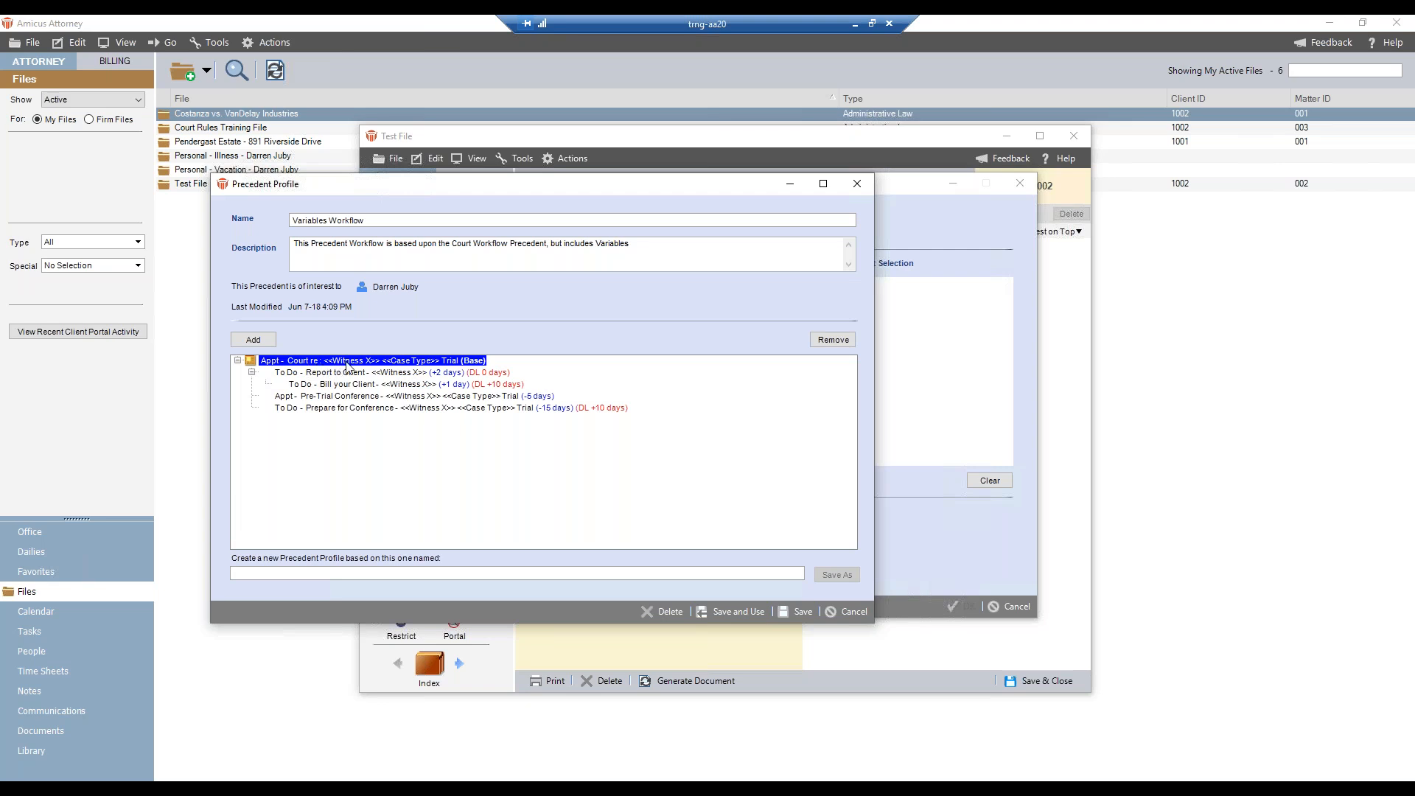
double_click(396, 364)
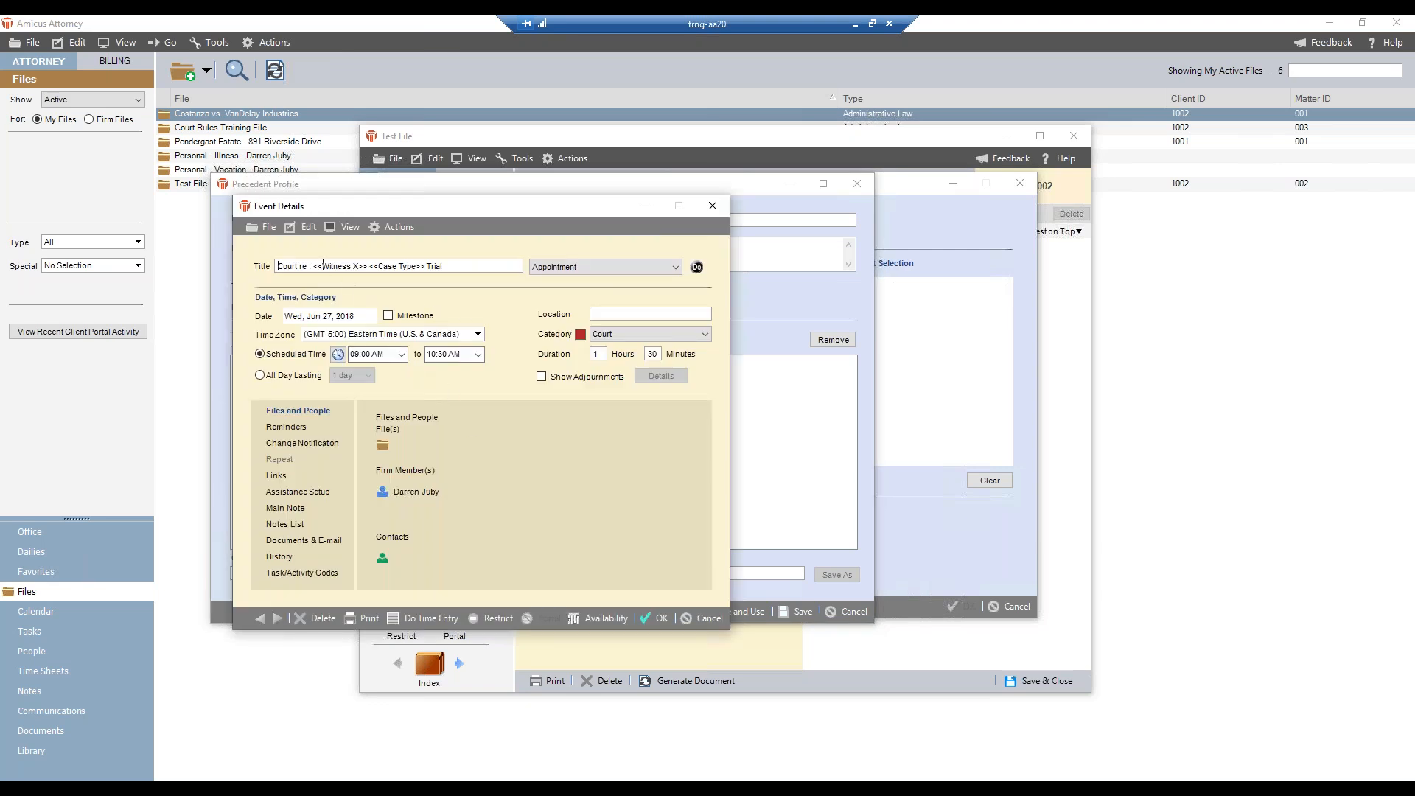
left_click_drag(314, 266, 427, 267)
left_click(285, 507)
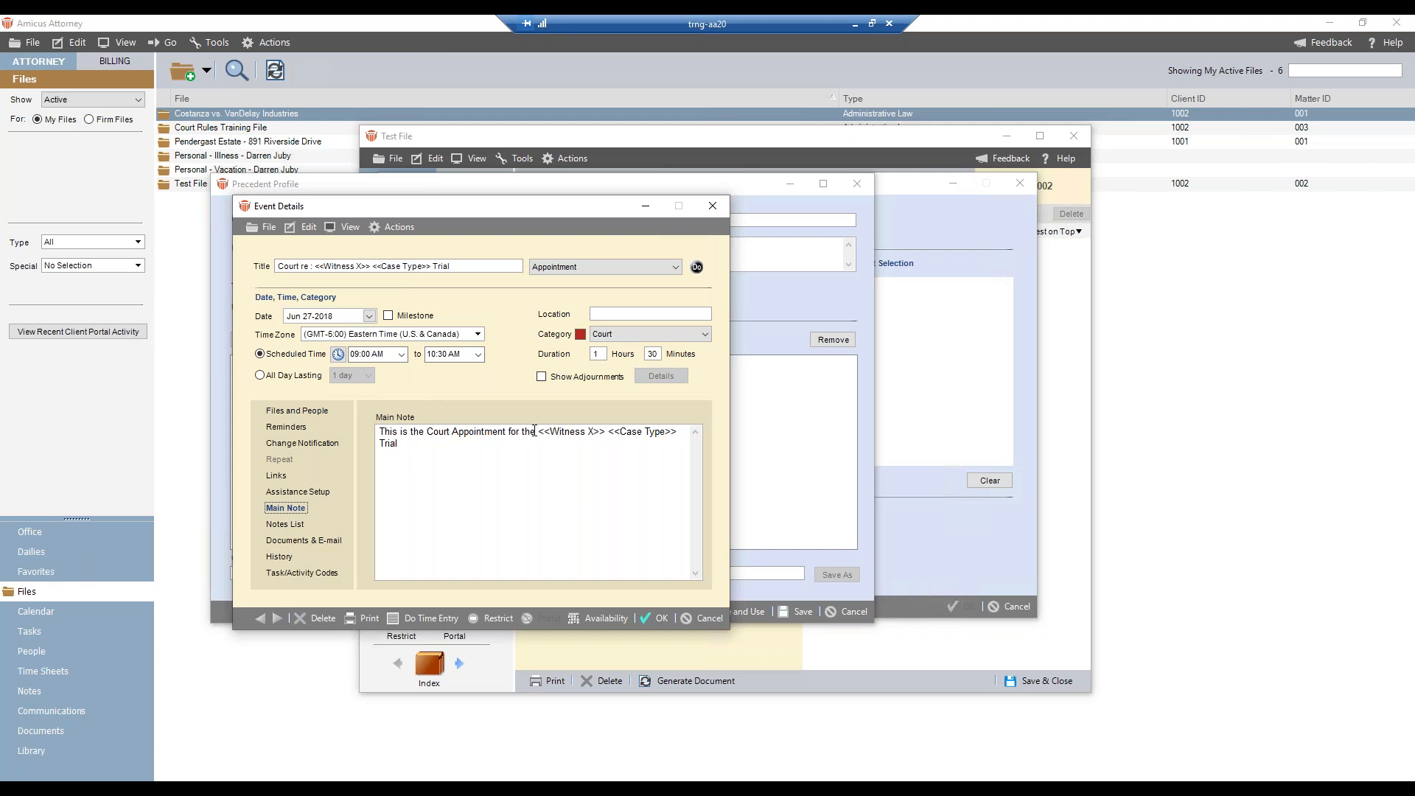
left_click_drag(539, 431, 677, 432)
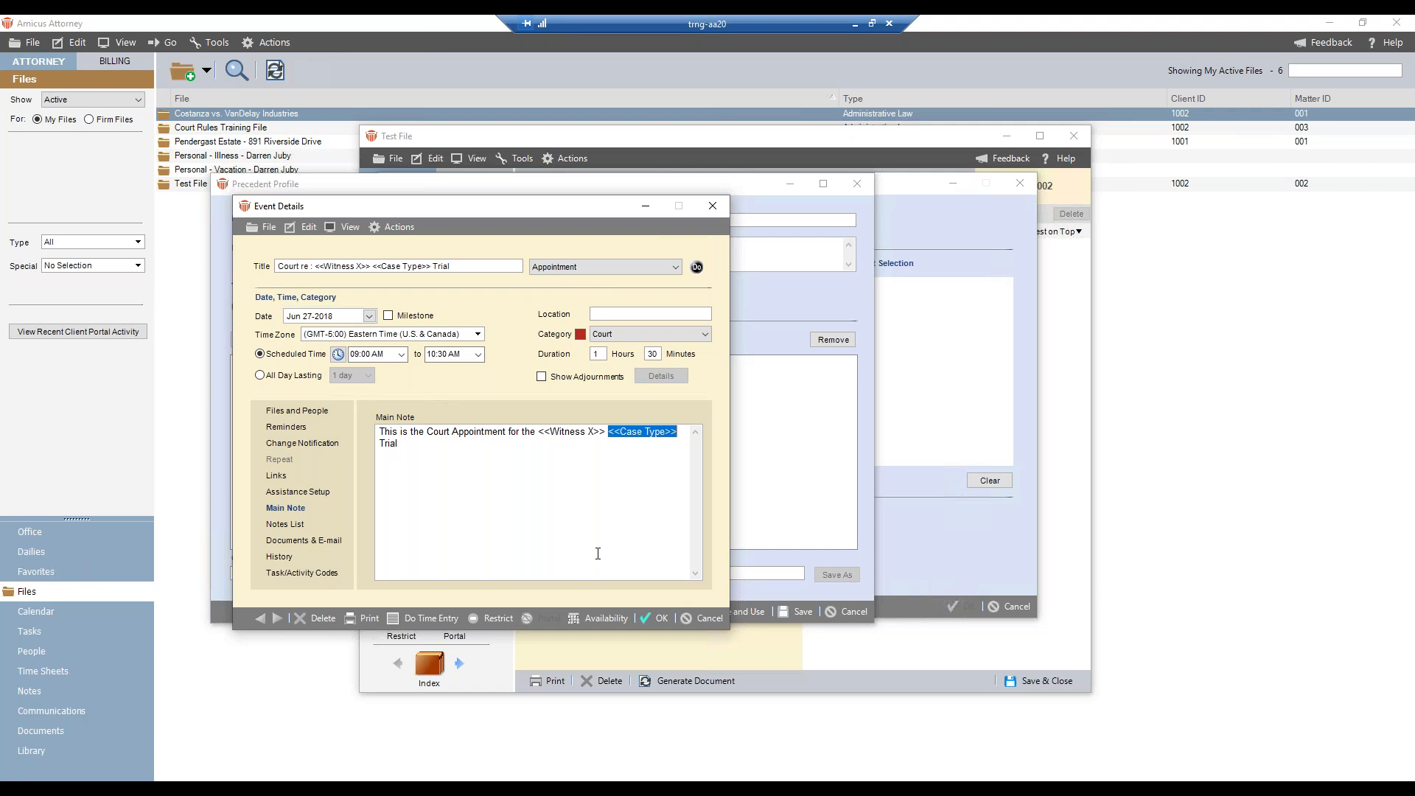
- Close the Court appointment, expand its linked events and check the main note of the Report to Client To Do
left_click(657, 619)
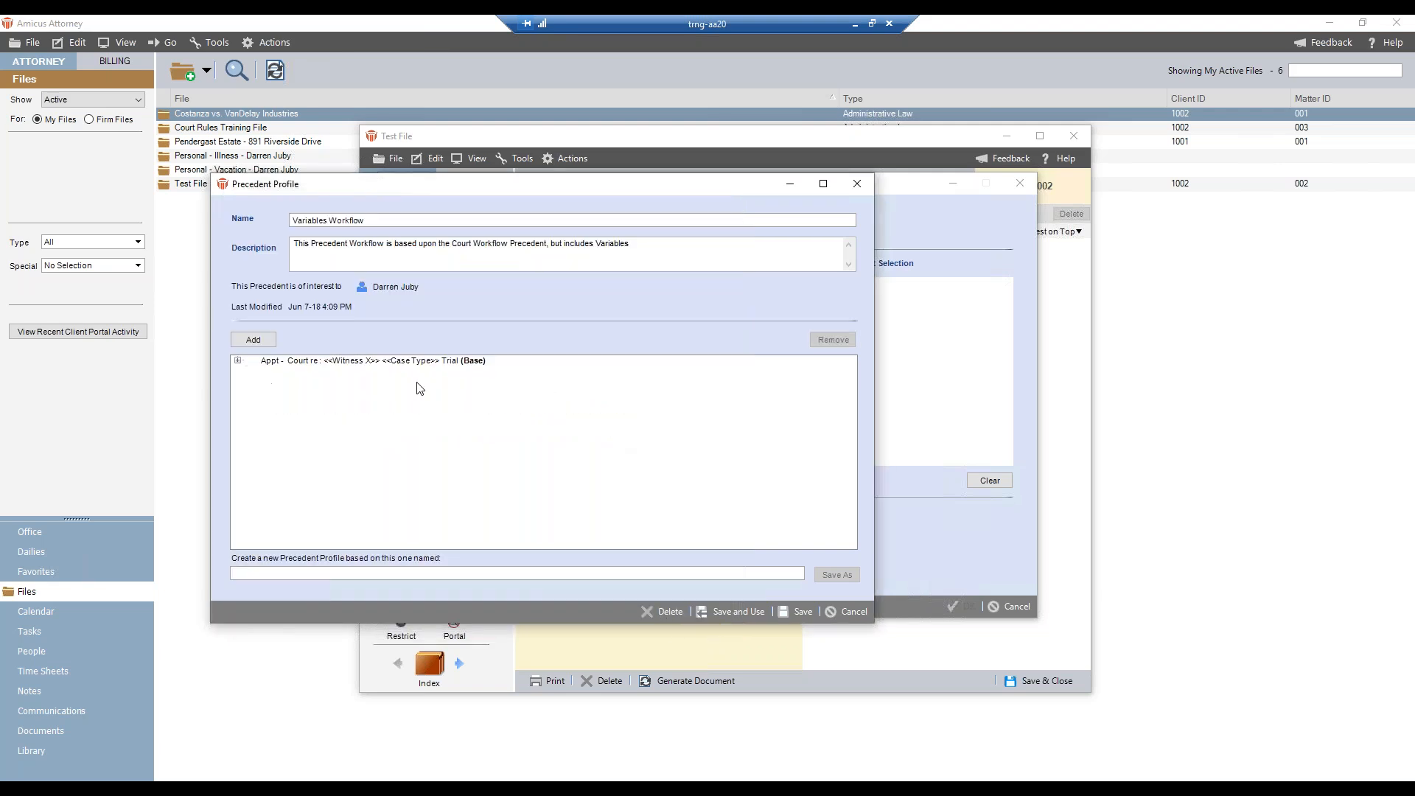
left_click(238, 360)
left_click(252, 372)
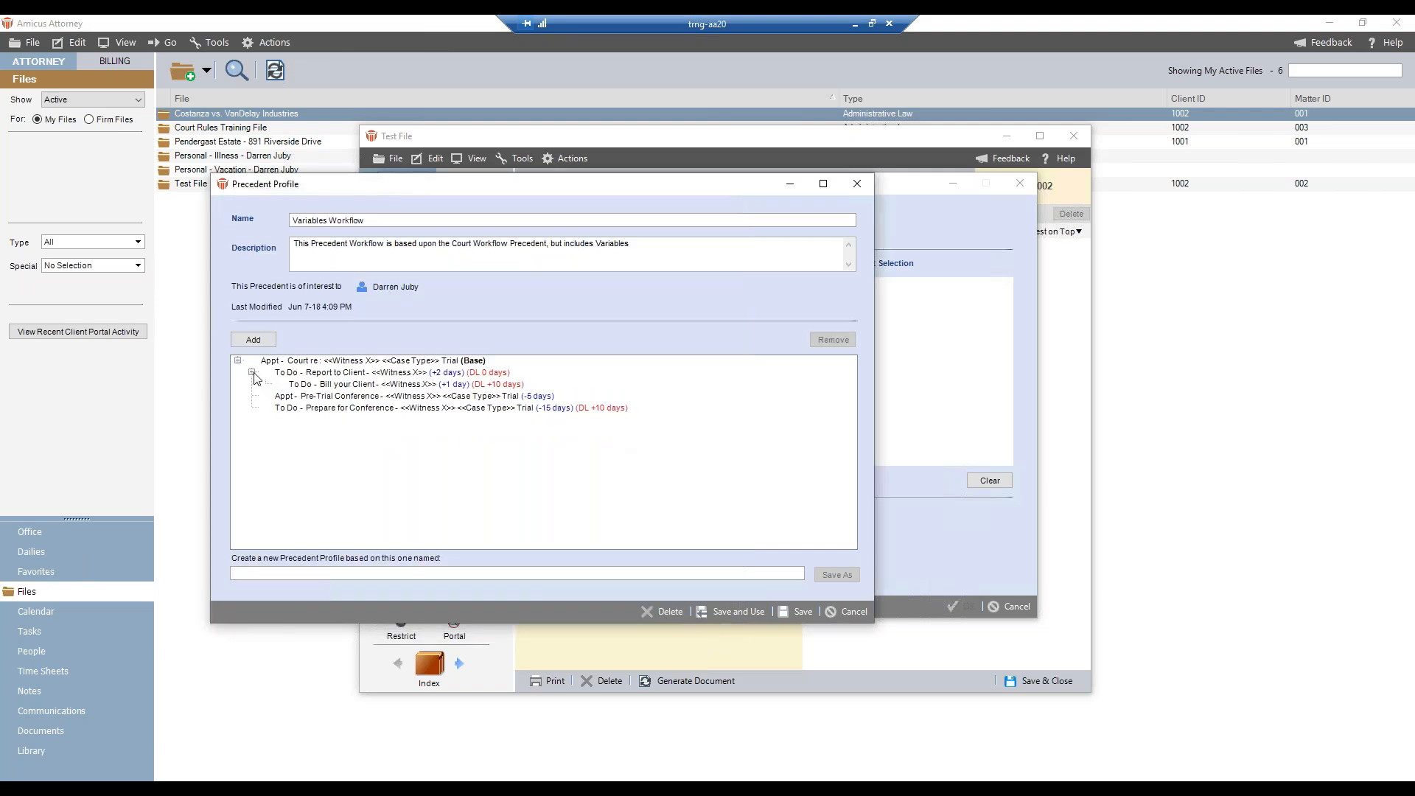
left_click(349, 373)
double_click(350, 374)
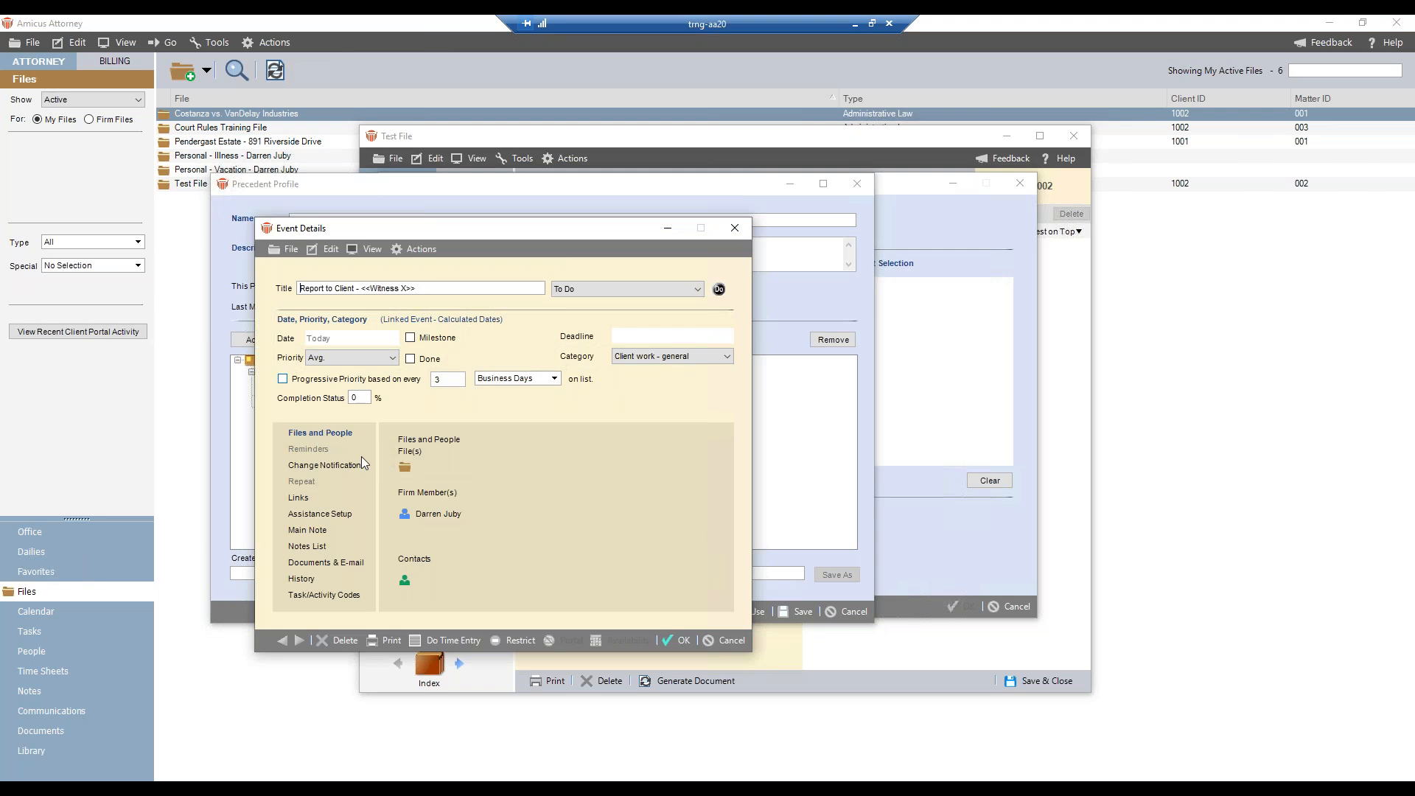
left_click(315, 530)
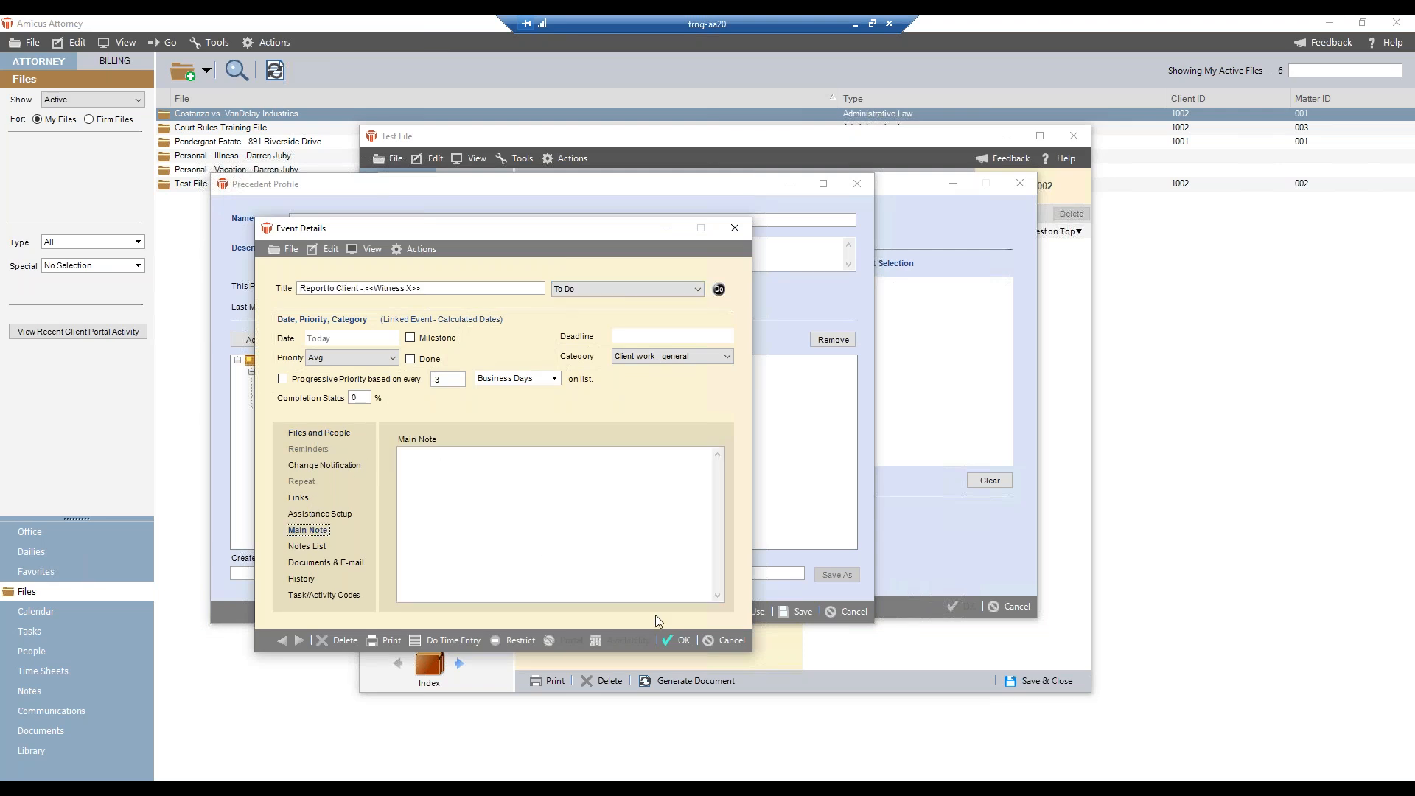
left_click(678, 640)
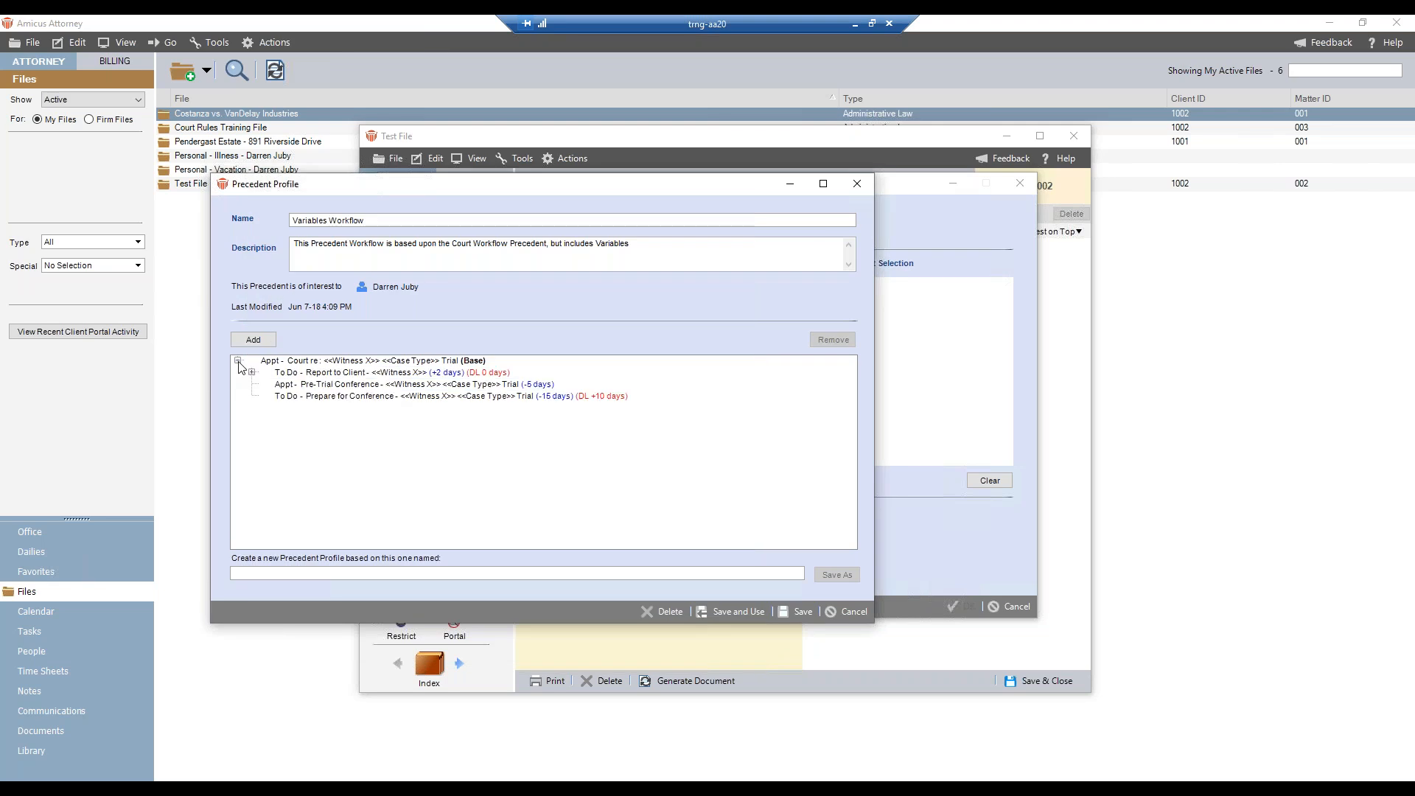
- Add the variables <<CaseType>> and <<Webinar>> to the Bill your Client To Do's main note and save the Variables Workflow precedent
left_click(338, 385)
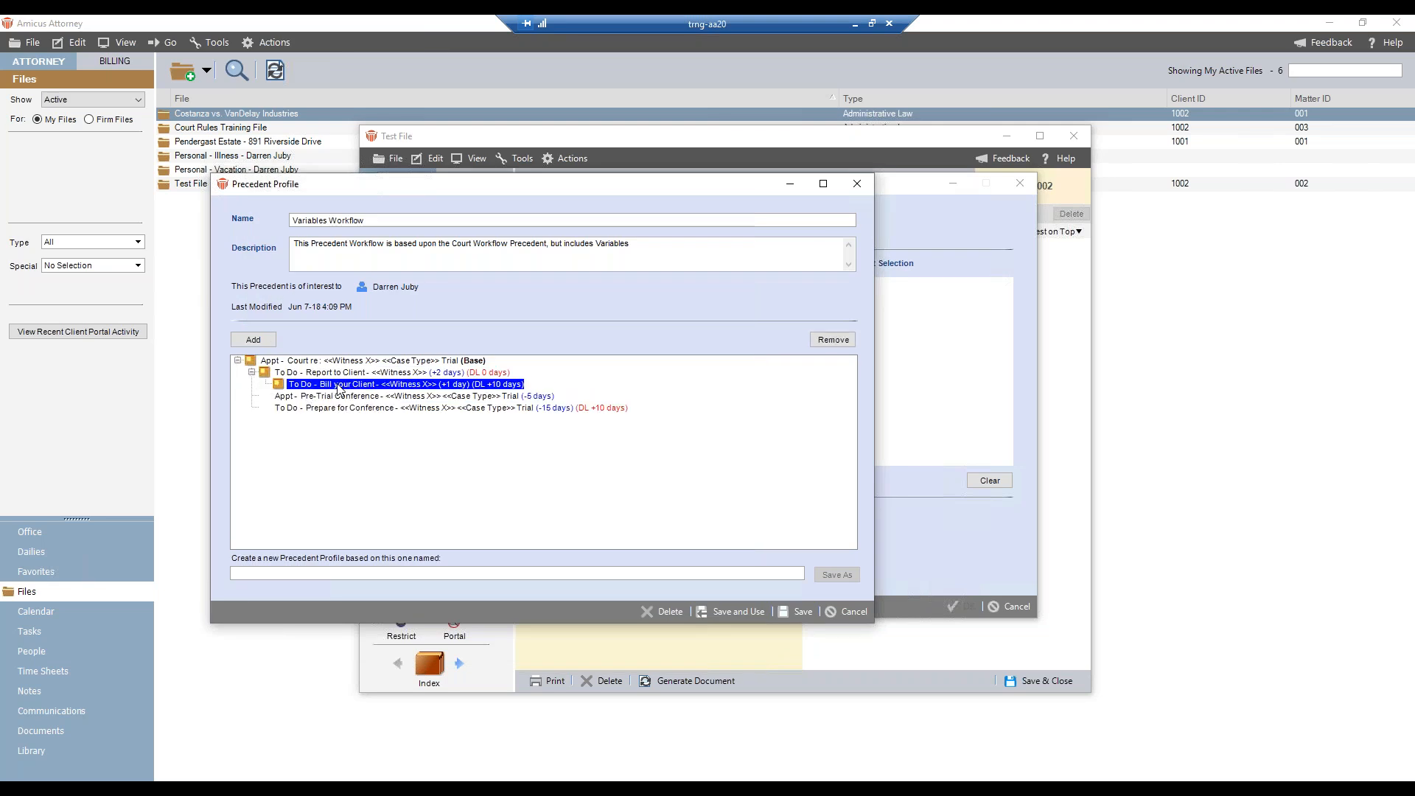
double_click(338, 385)
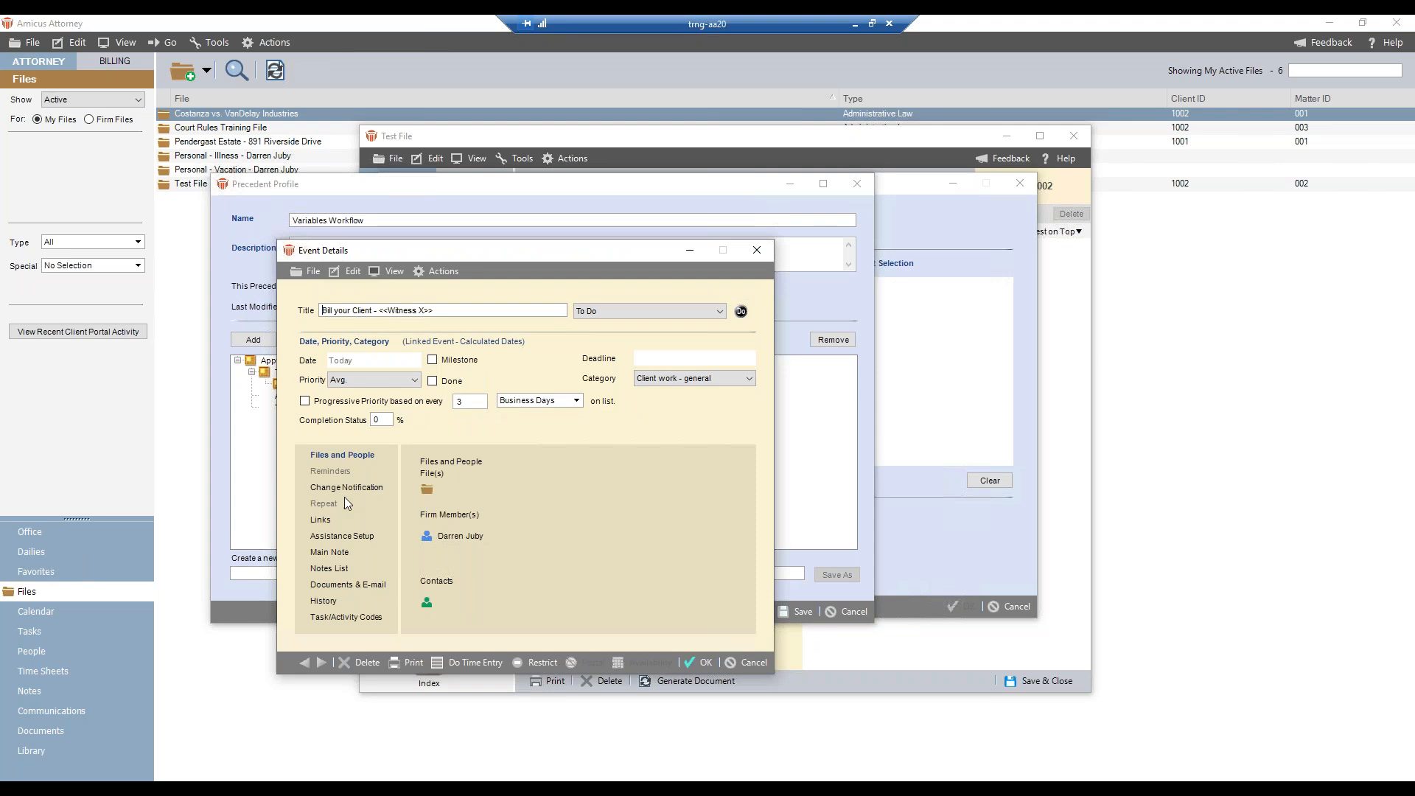
left_click(336, 553)
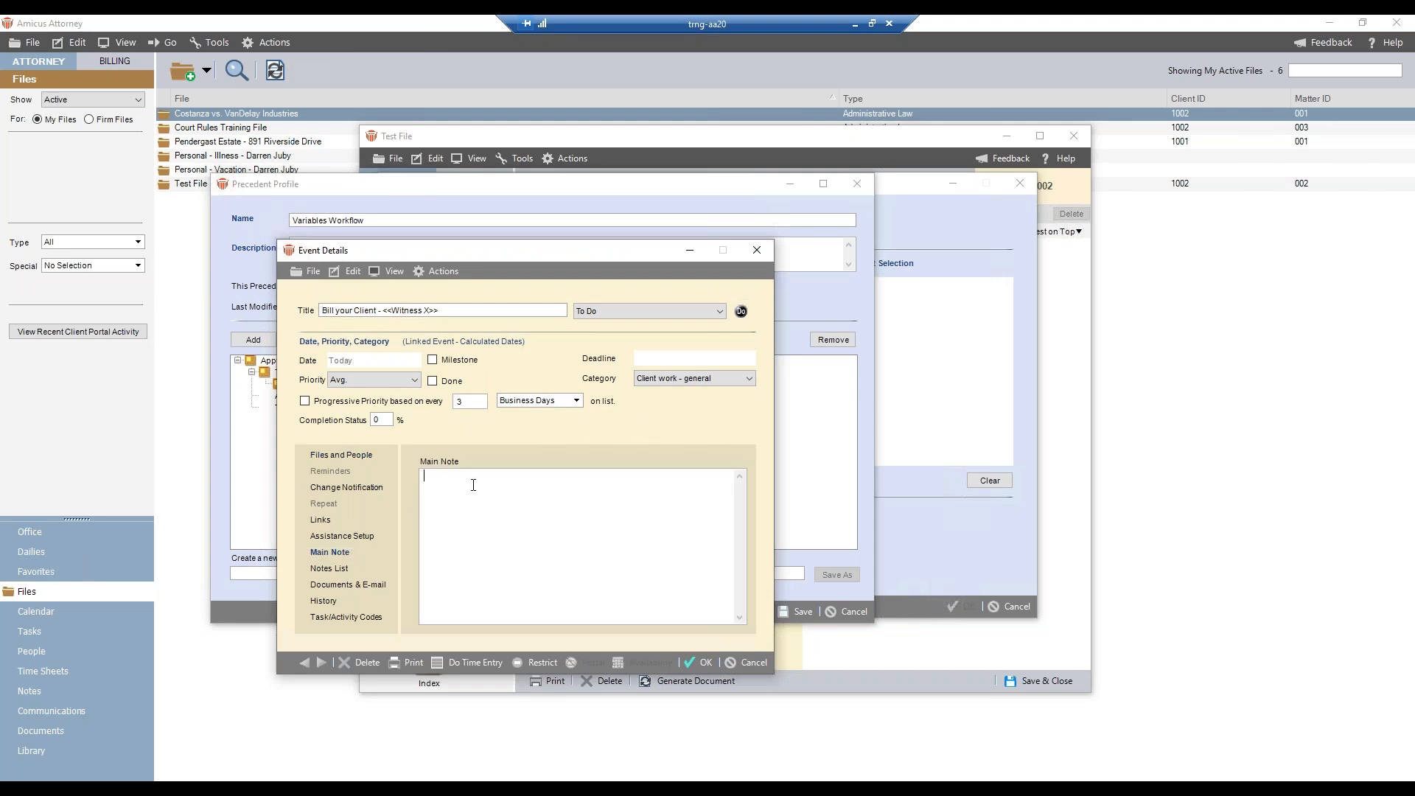
type("<<CaseType>>  <<Webinar>>")
left_click(799, 611)
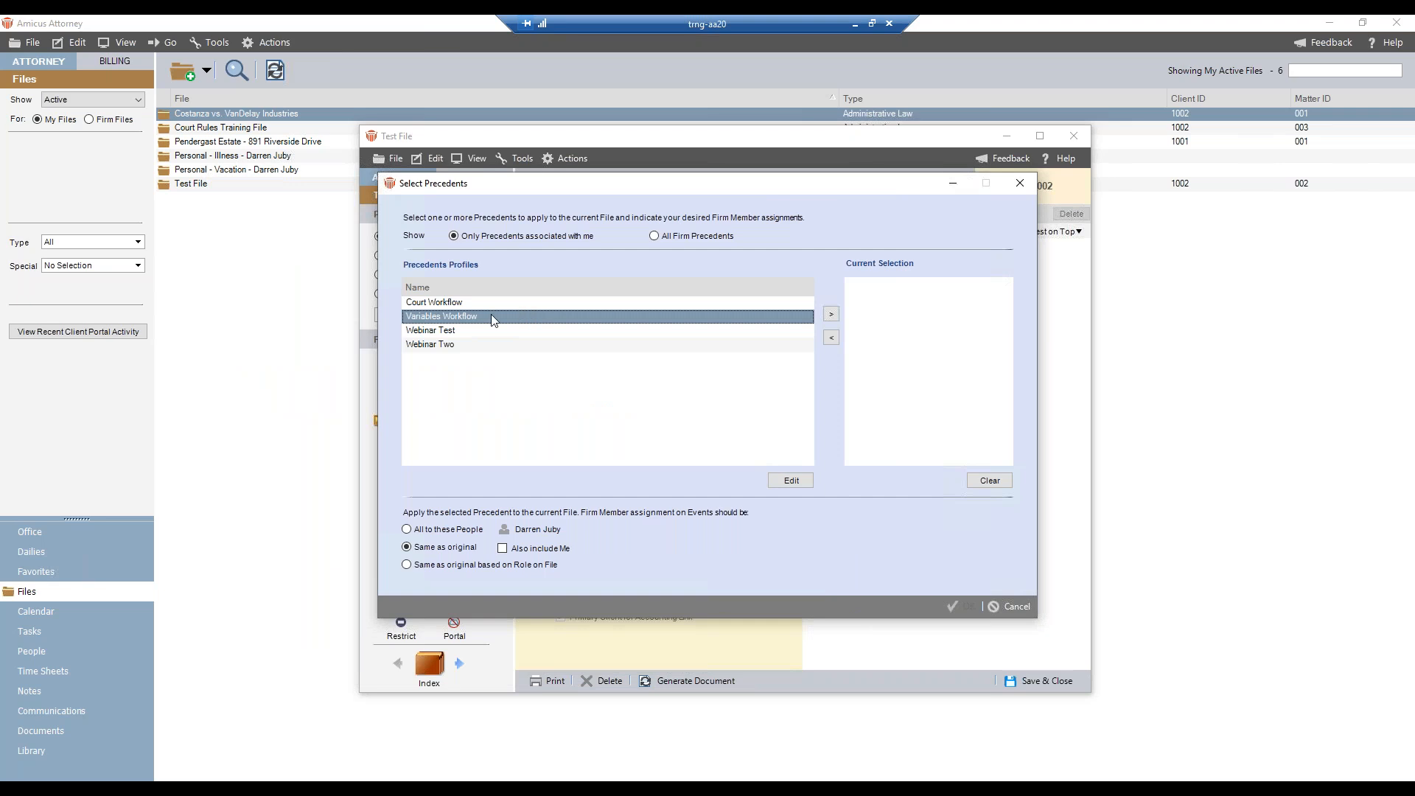
- Start applying Variables Workflow to Test File, replacing Case Type with Video Game Law and CaseType with VideoGameLaw
left_click(829, 314)
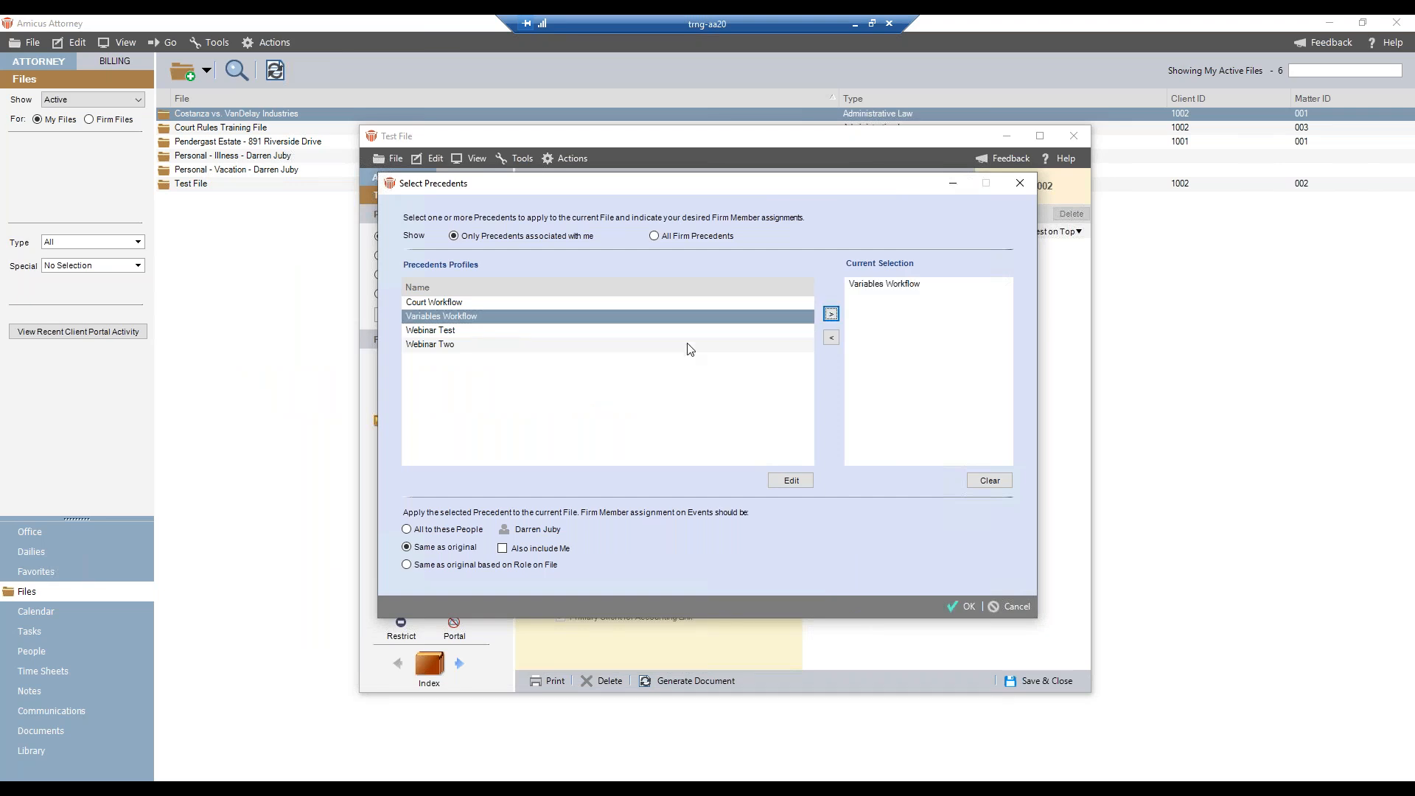
left_click(957, 602)
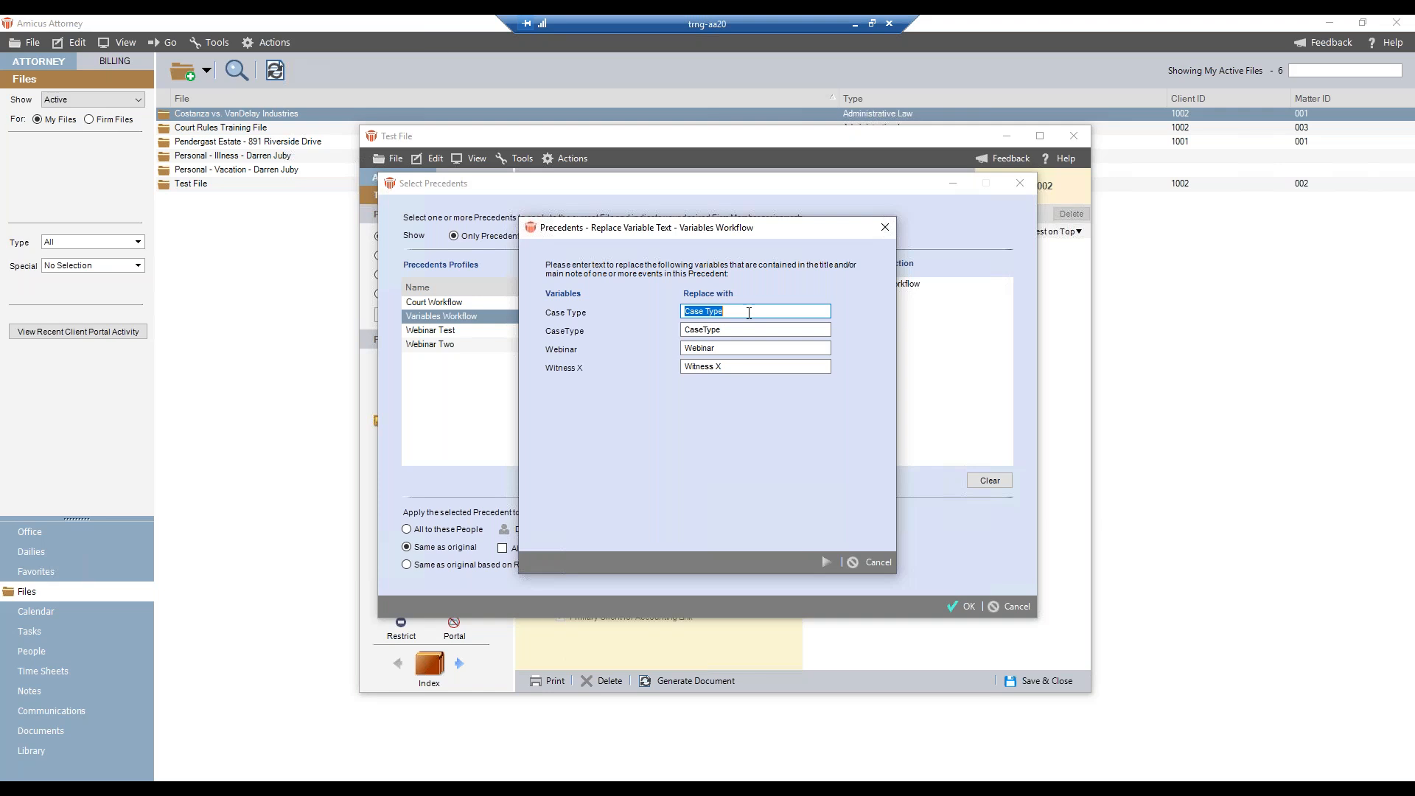
type("Video Game Law")
key("Tab")
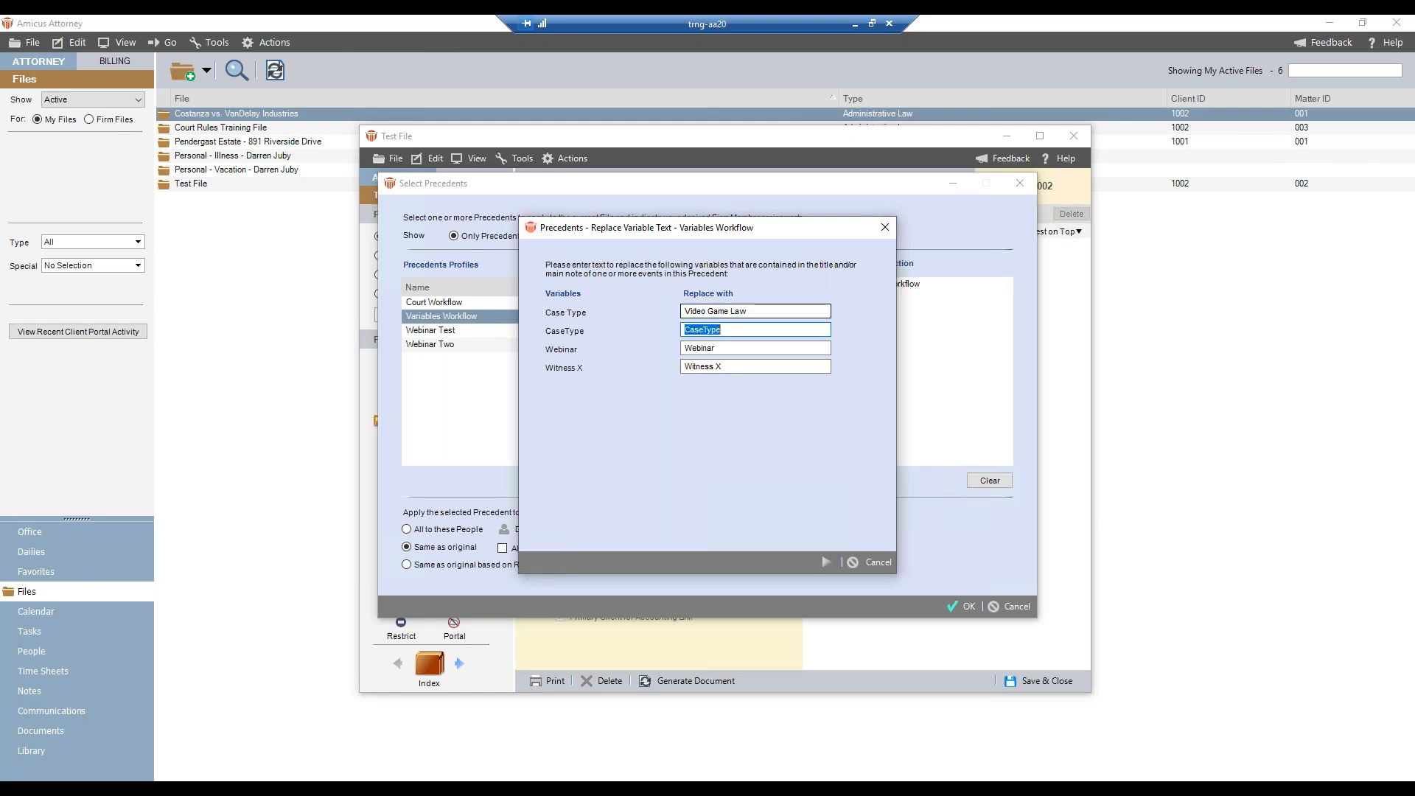
type("VideoGameLaw")
key("Tab")
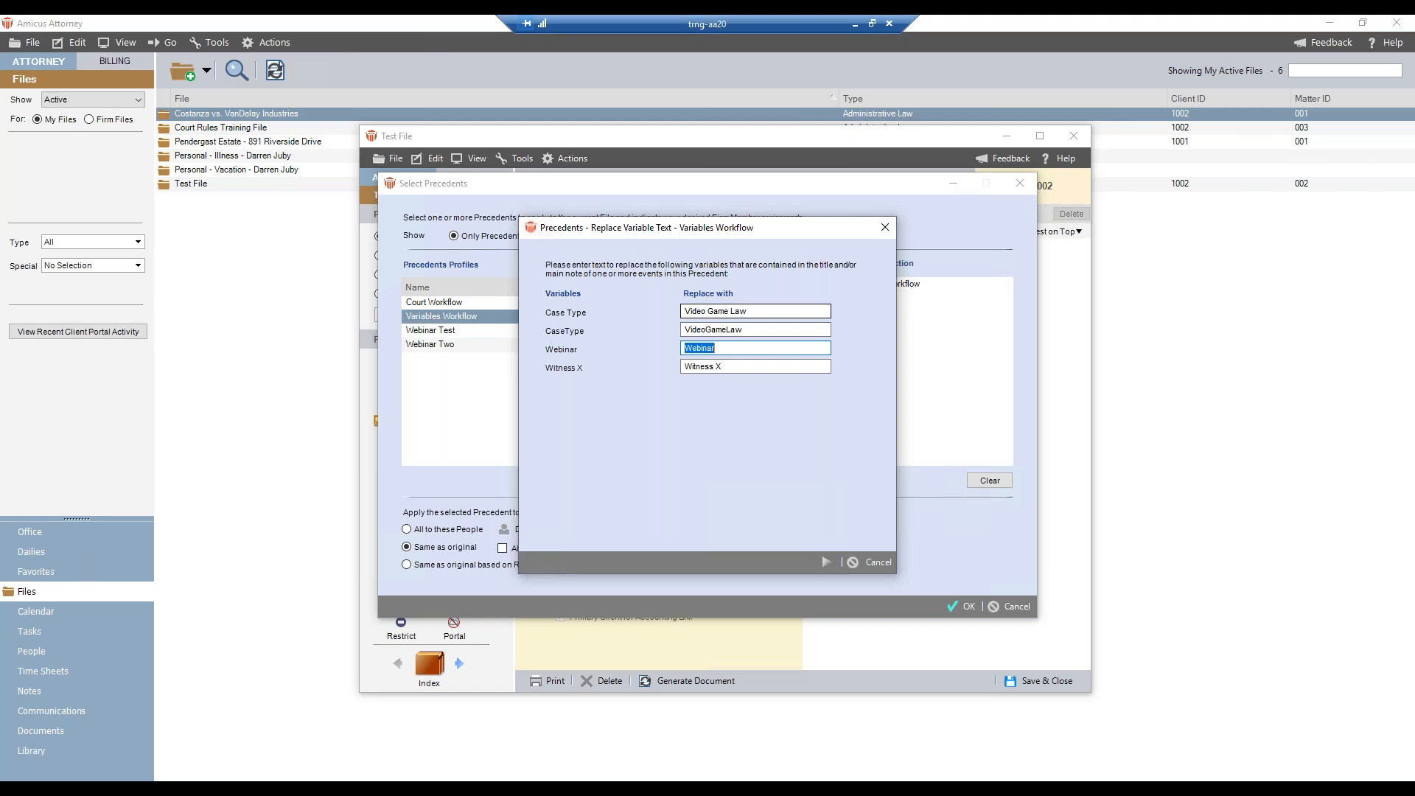
- Replace the Webinar variable with Oct 4 and Witness X with the witness's full name, and proceed to the event base dates
type("Oct 4")
key("Tab")
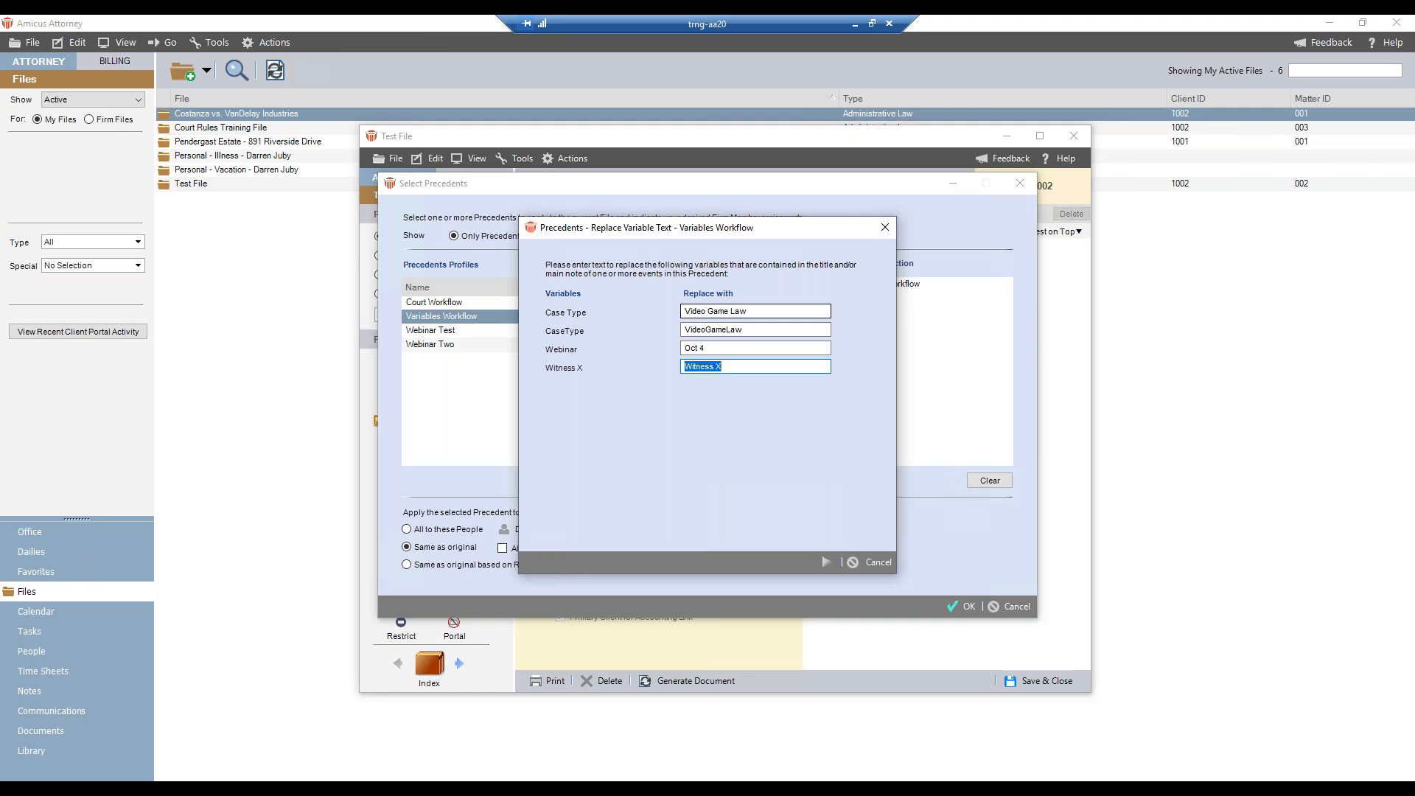
type("Cosmo Krame")
left_click(829, 563)
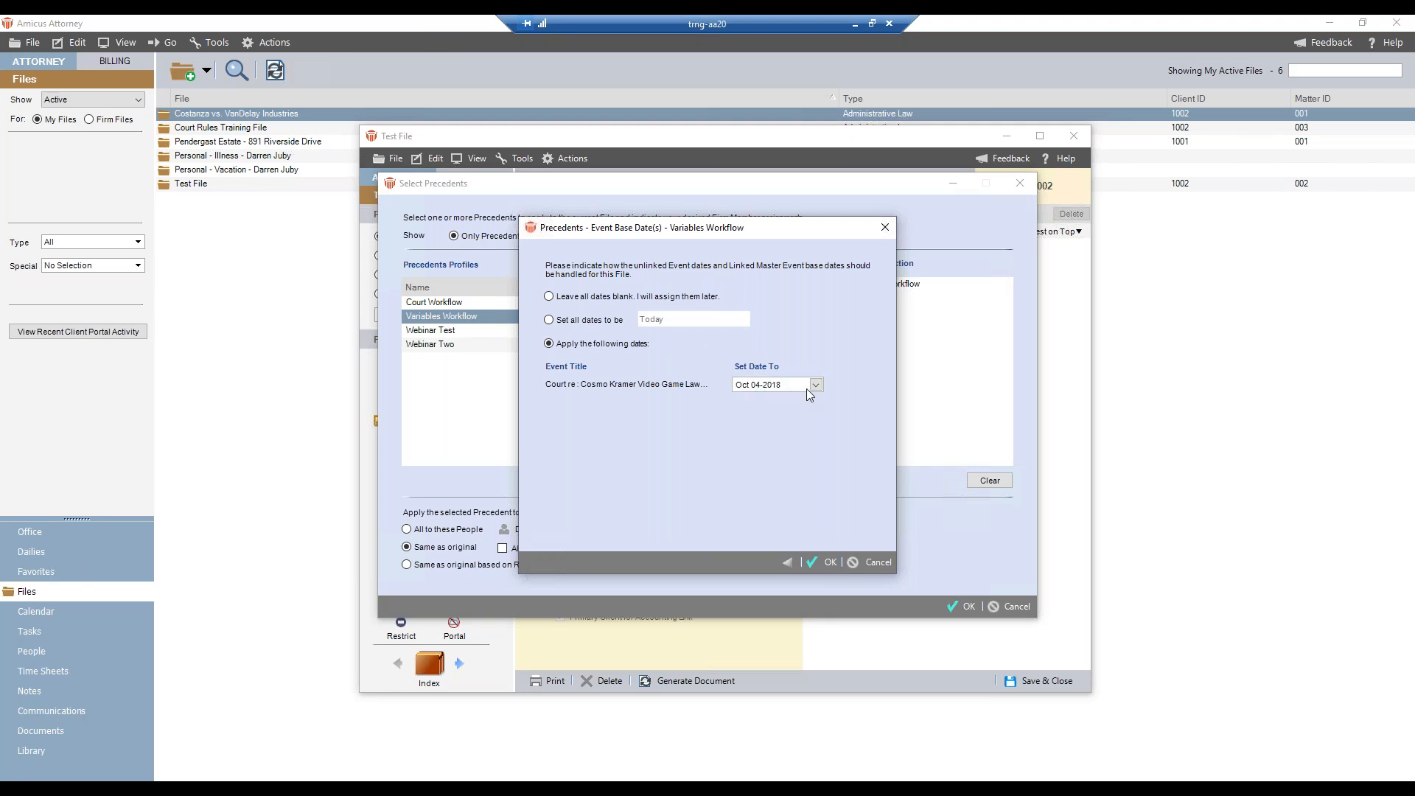
- Set the Court event's base date to October 31, 2018 and apply the precedent to Test File
left_click(815, 385)
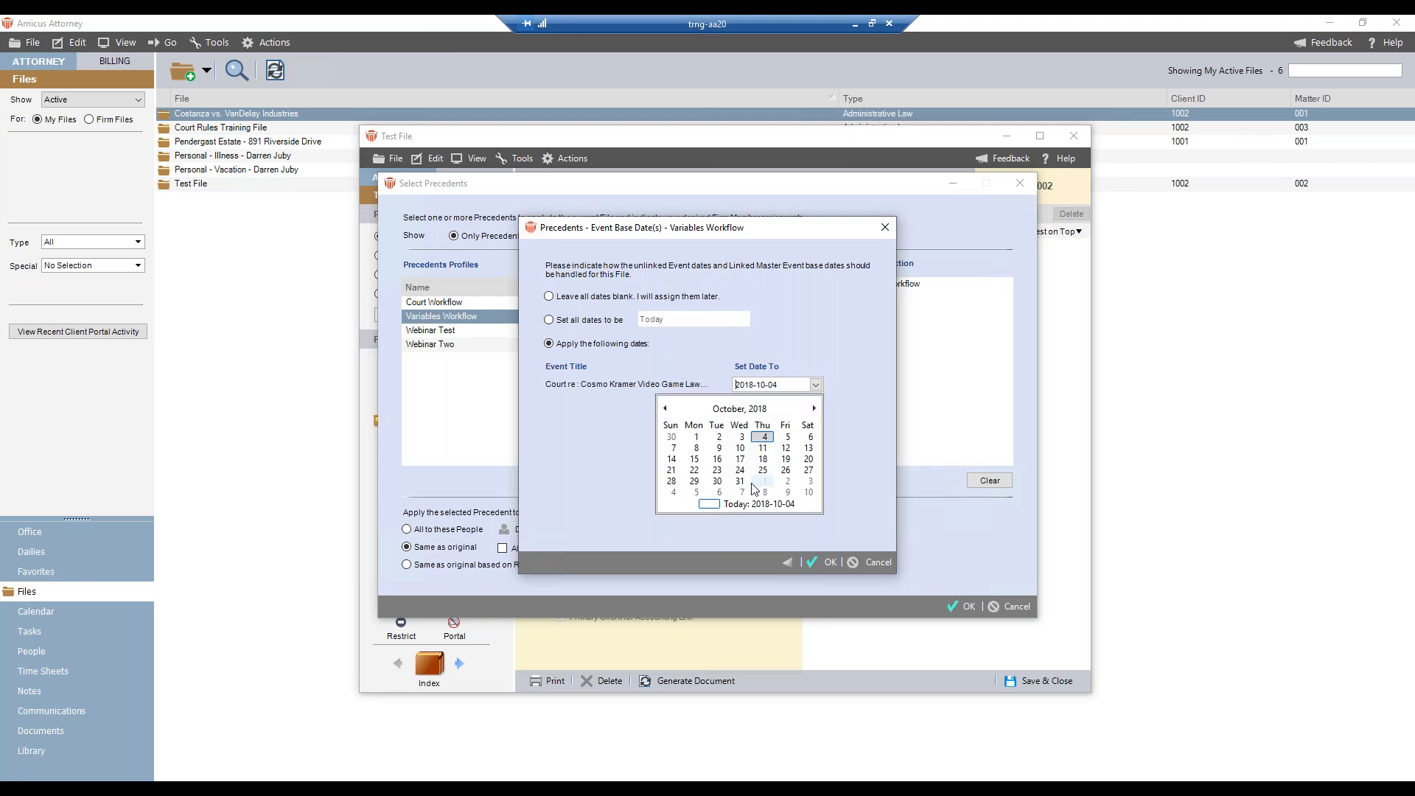
left_click(739, 481)
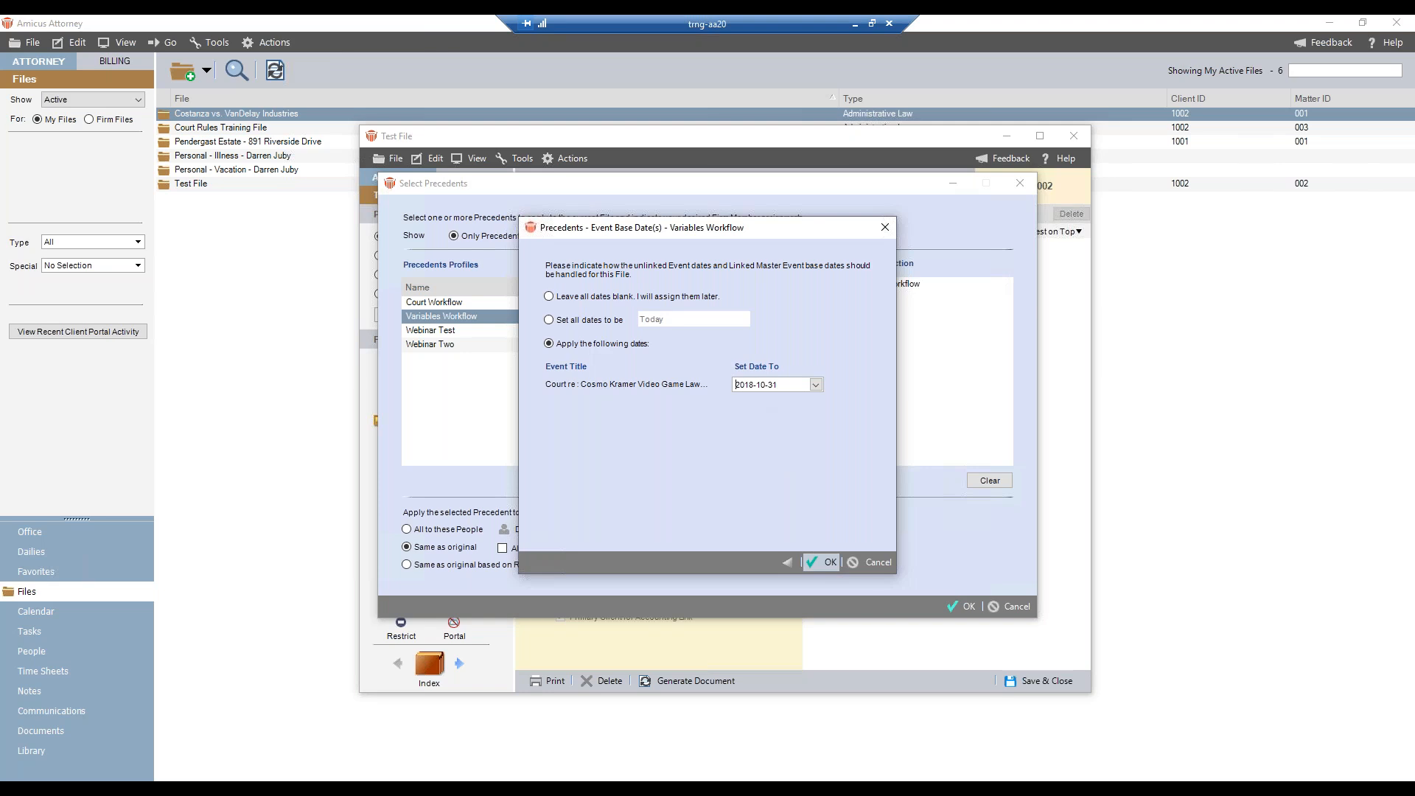
left_click(821, 561)
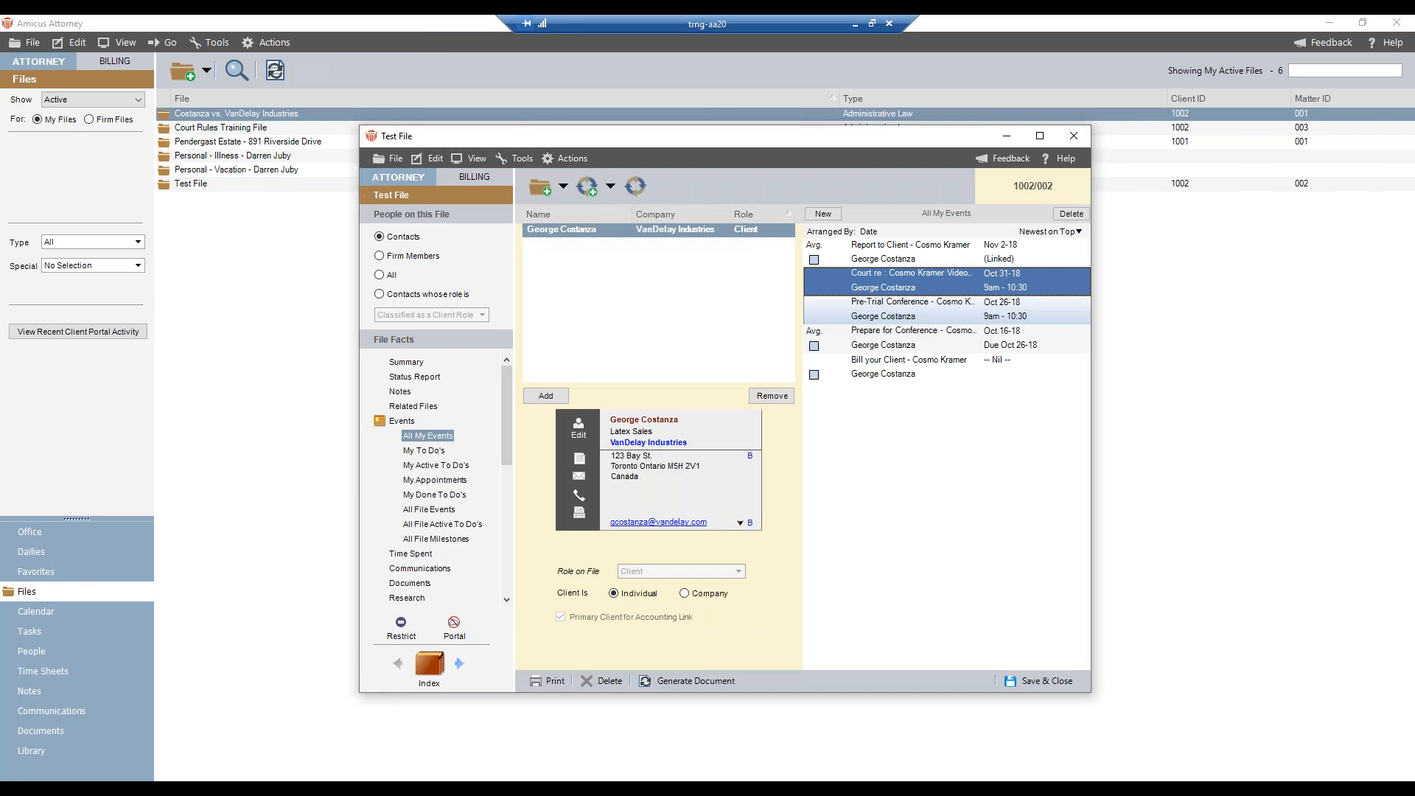
- Open Test File's new Court appointment and examine the replaced variable text in its title and main note
double_click(940, 288)
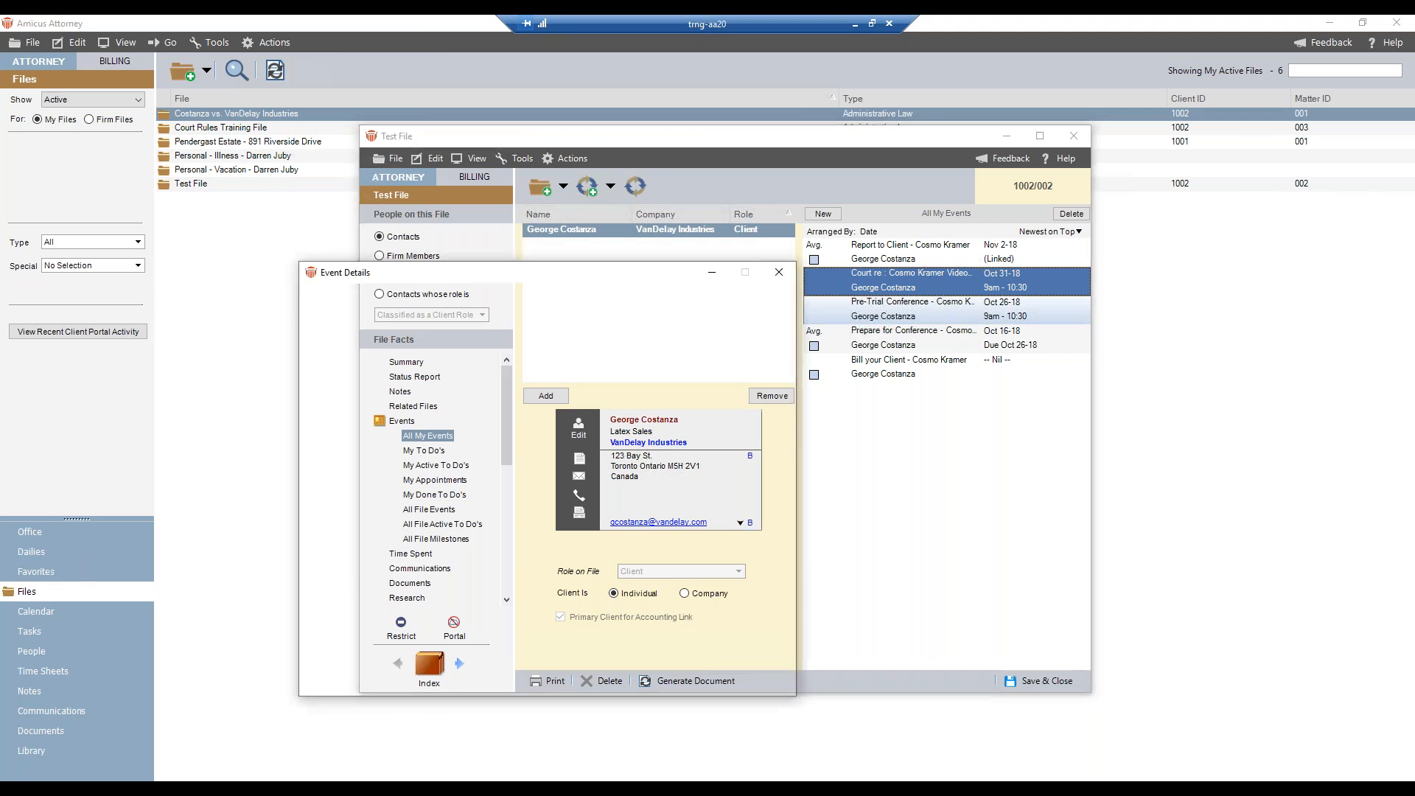
left_click_drag(379, 332, 499, 327)
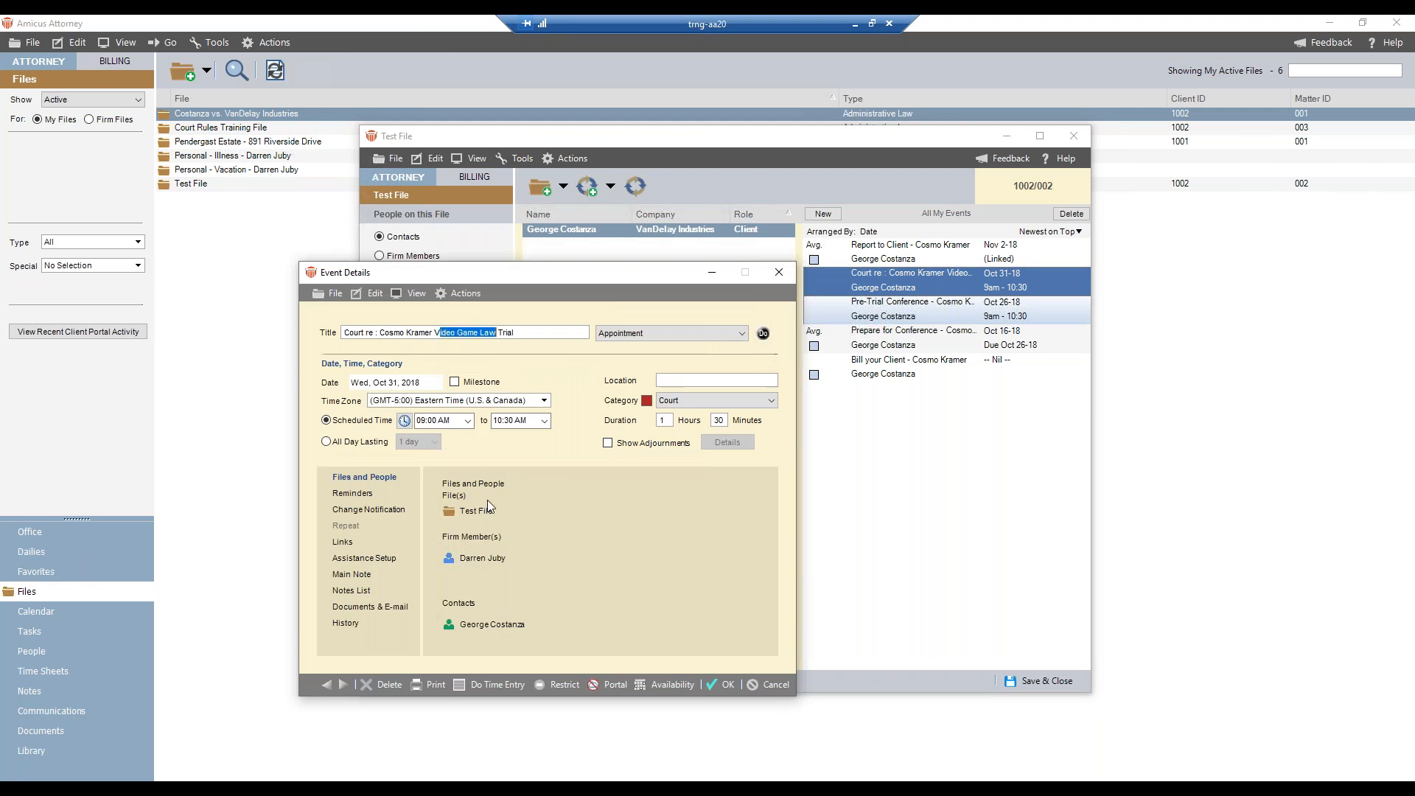
left_click(361, 576)
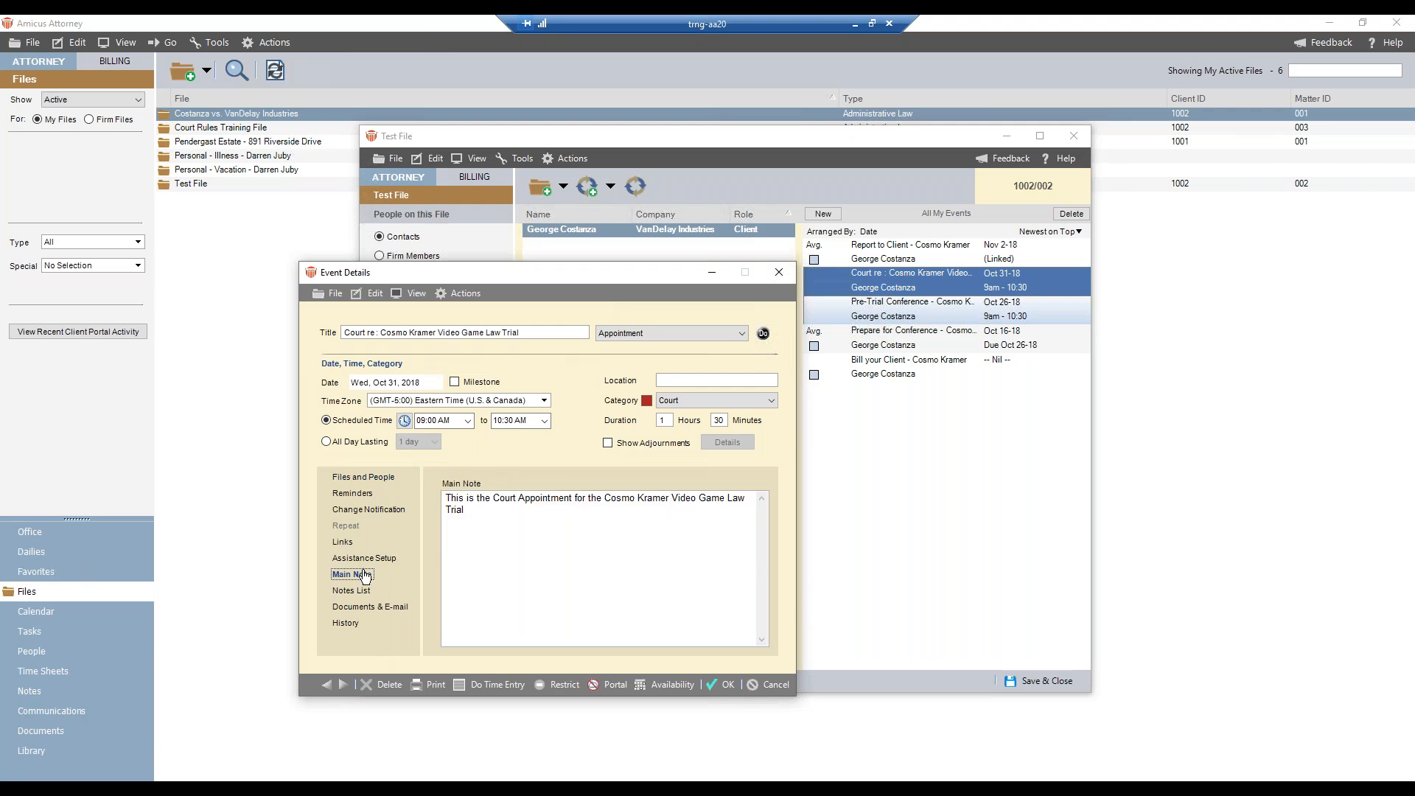
left_click_drag(606, 498, 740, 499)
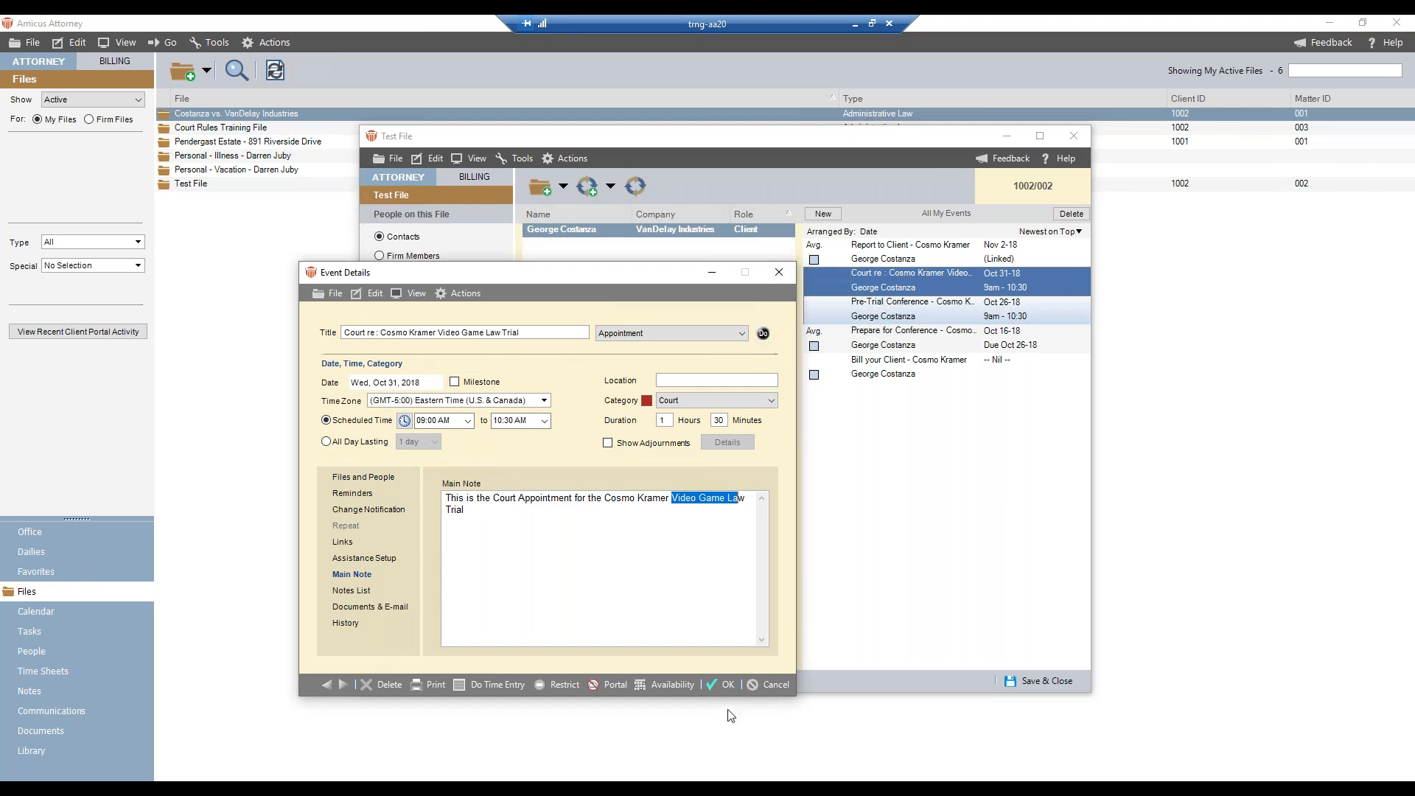